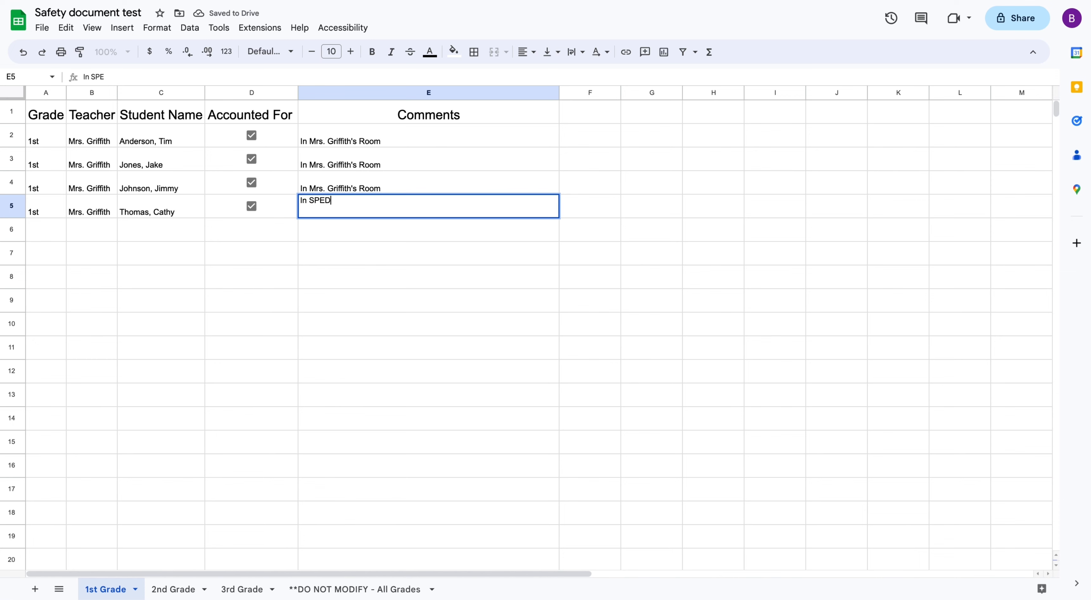
# - Finish the comment in E5 as "In SPED room" and switch to the **DO NOT MODIFY - All Grades sheet
pyautogui.write('room')
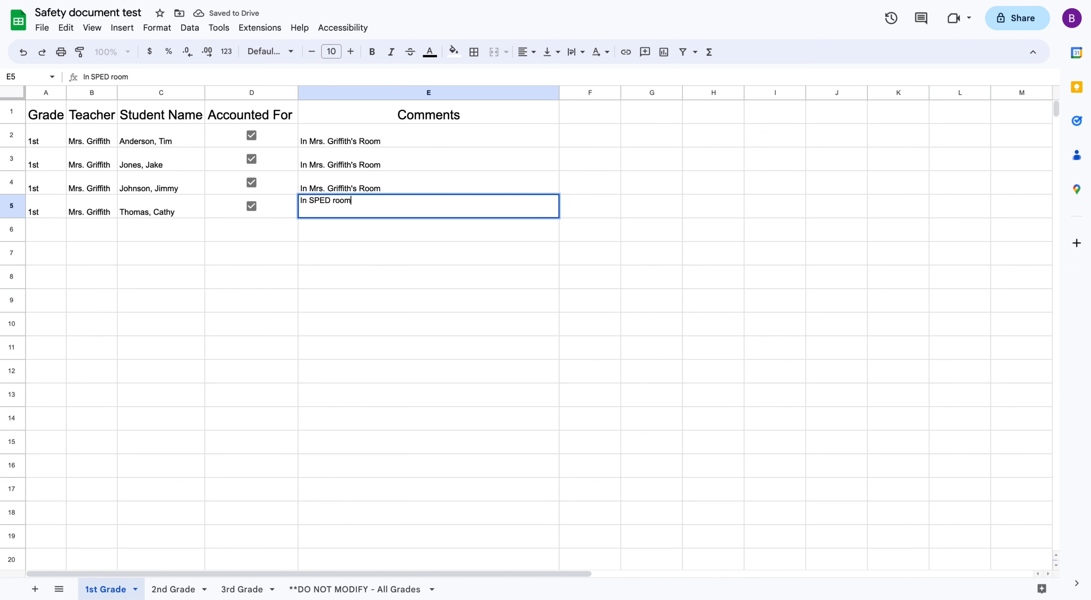
pyautogui.click(384, 584)
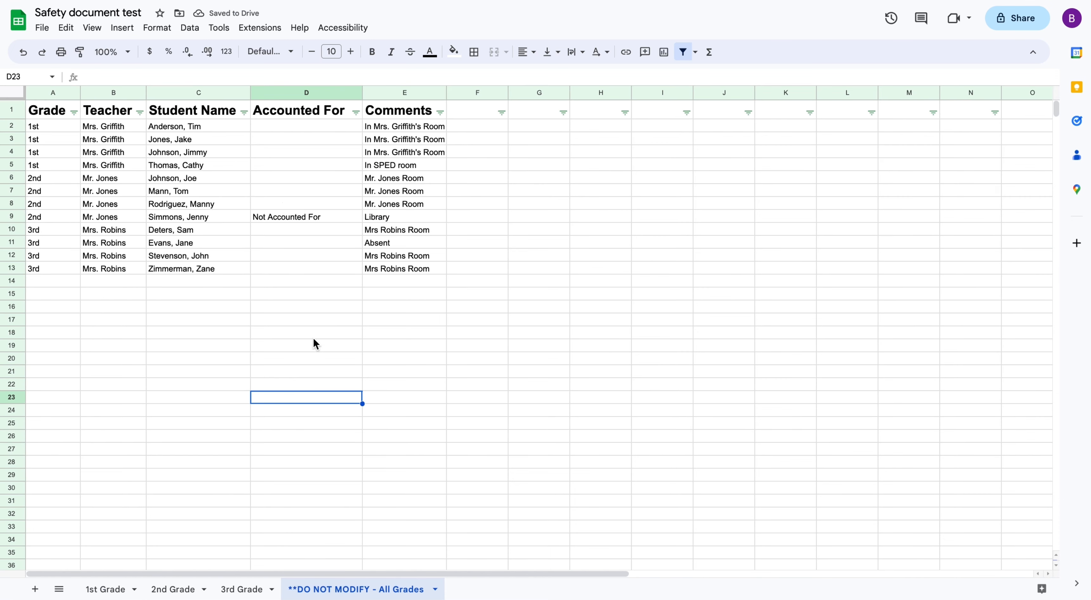
# - Filter the Accounted For column to exclude blanks, leaving only the "Not Accounted For" value selected
pyautogui.click(356, 113)
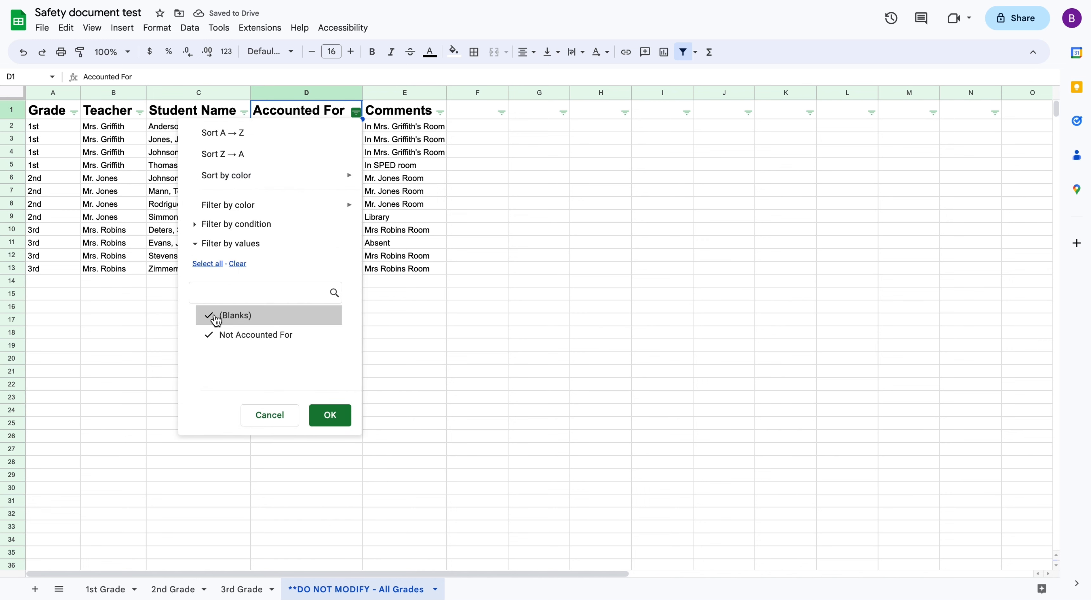
pyautogui.click(215, 315)
pyautogui.click(330, 418)
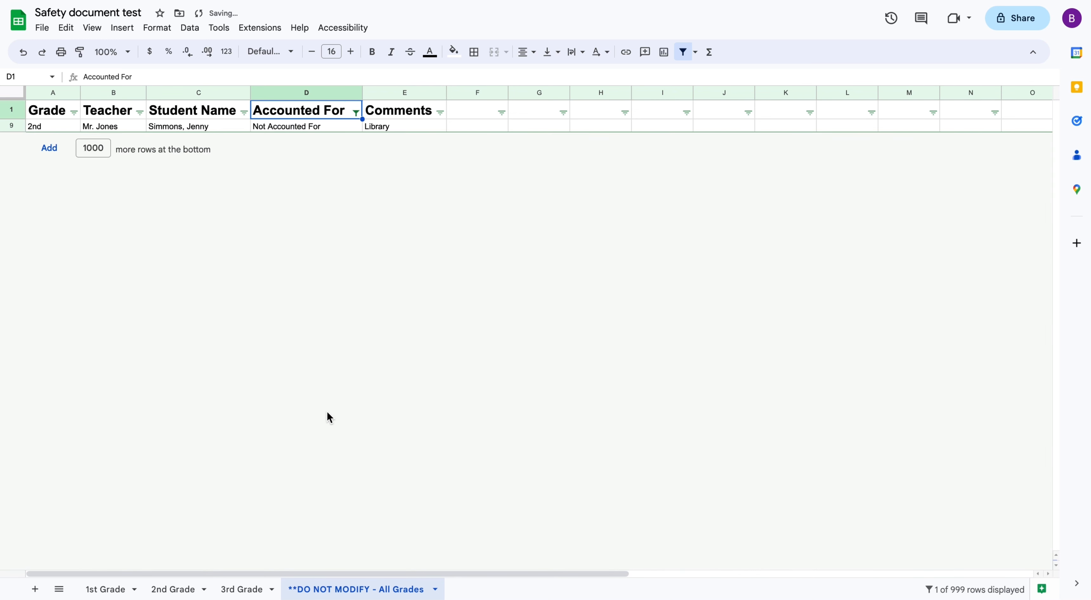
# - Include the blanks again in the Accounted For column's filter so all students are listed
pyautogui.click(358, 112)
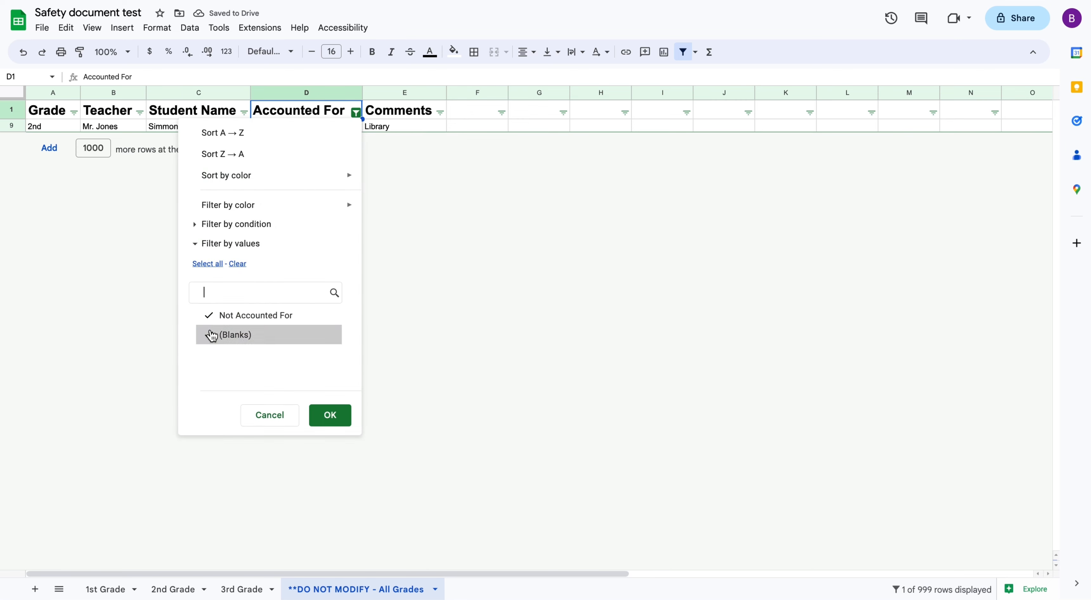
pyautogui.click(212, 335)
pyautogui.click(321, 417)
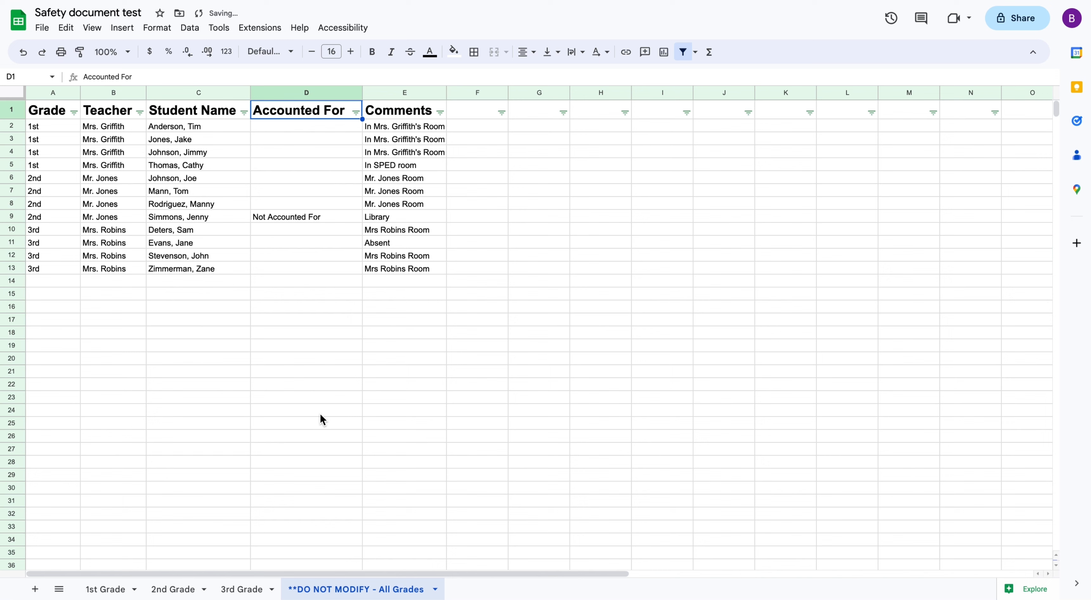
# - On the 1st Grade sheet, fill the grade "1st" and the teacher's name from row 2 down to row 5
pyautogui.click(104, 590)
pyautogui.click(100, 590)
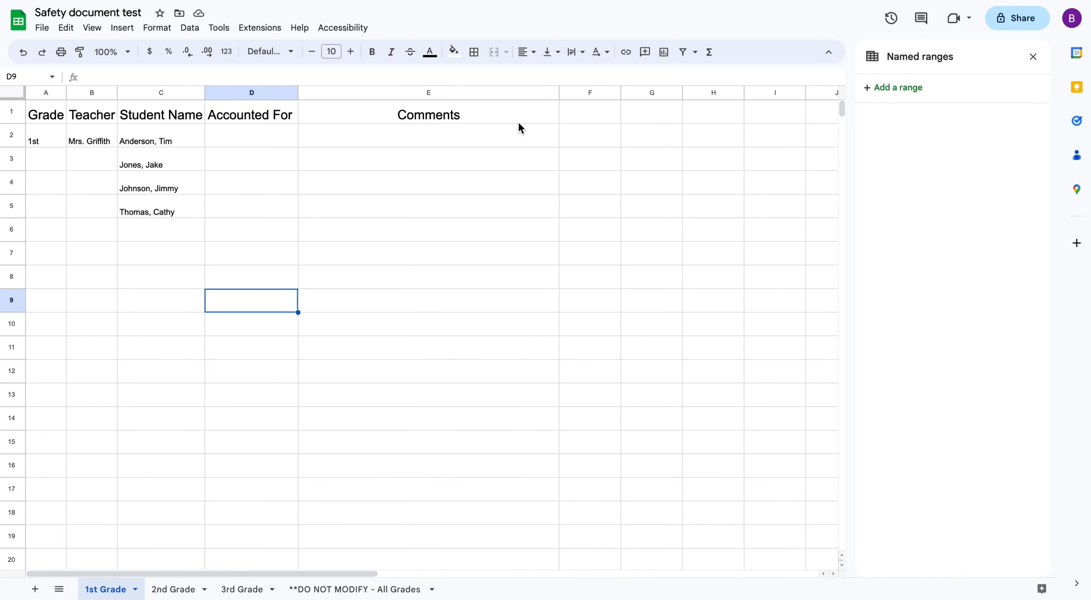
pyautogui.moveTo(192, 142); pyautogui.dragTo(177, 247)
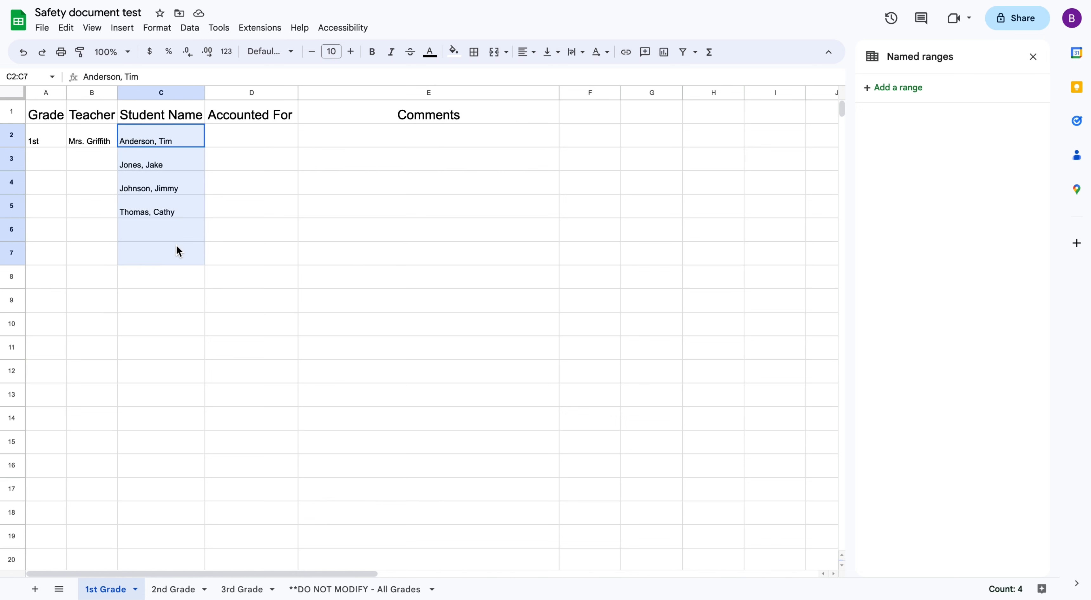
pyautogui.click(48, 132)
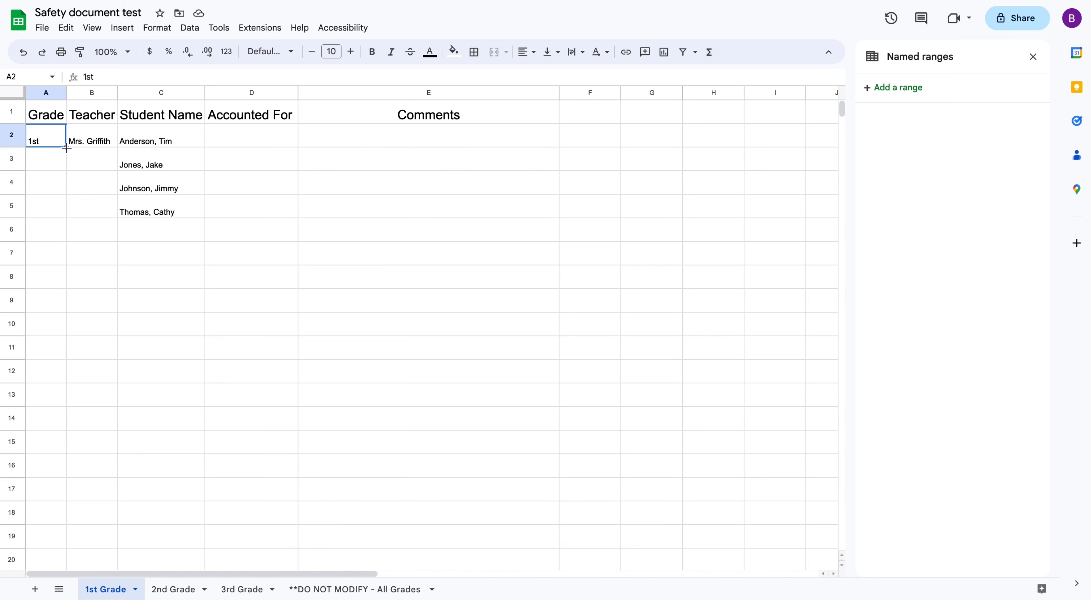
pyautogui.moveTo(67, 148); pyautogui.dragTo(64, 212)
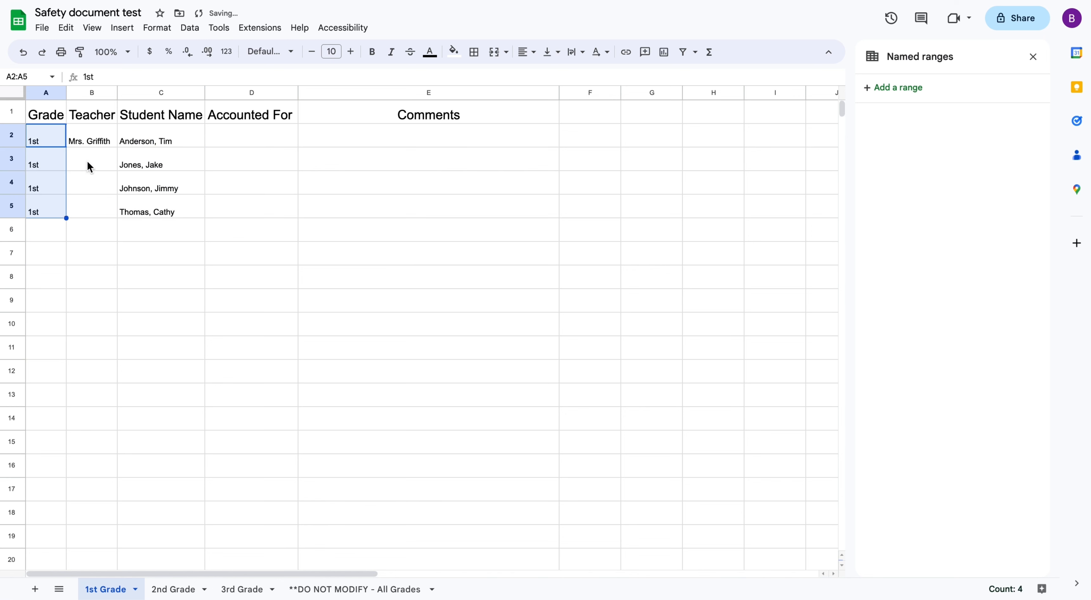
pyautogui.click(102, 142)
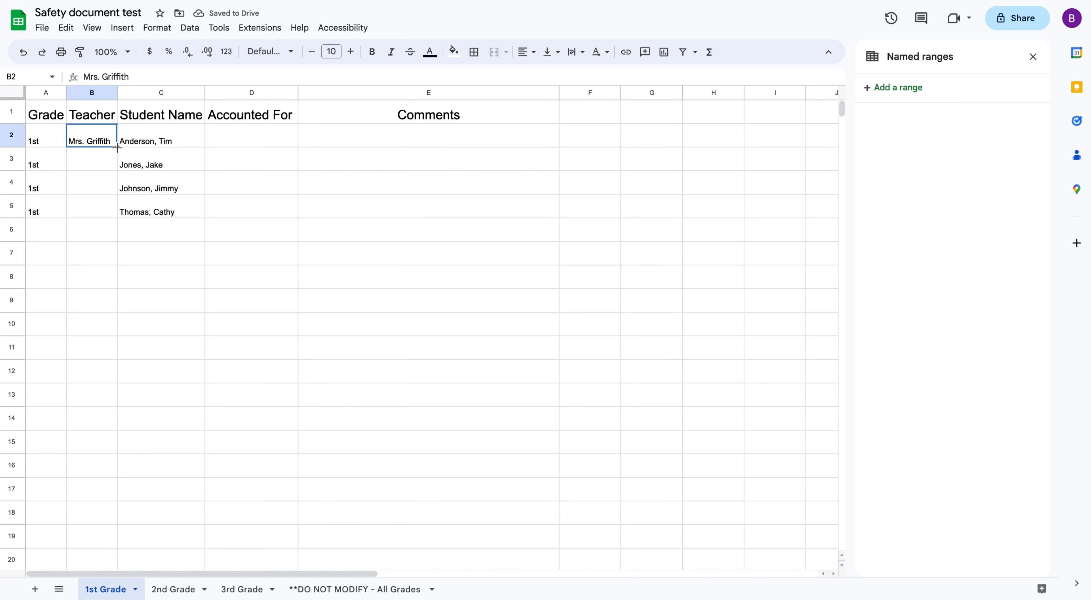
pyautogui.moveTo(117, 147); pyautogui.dragTo(116, 212)
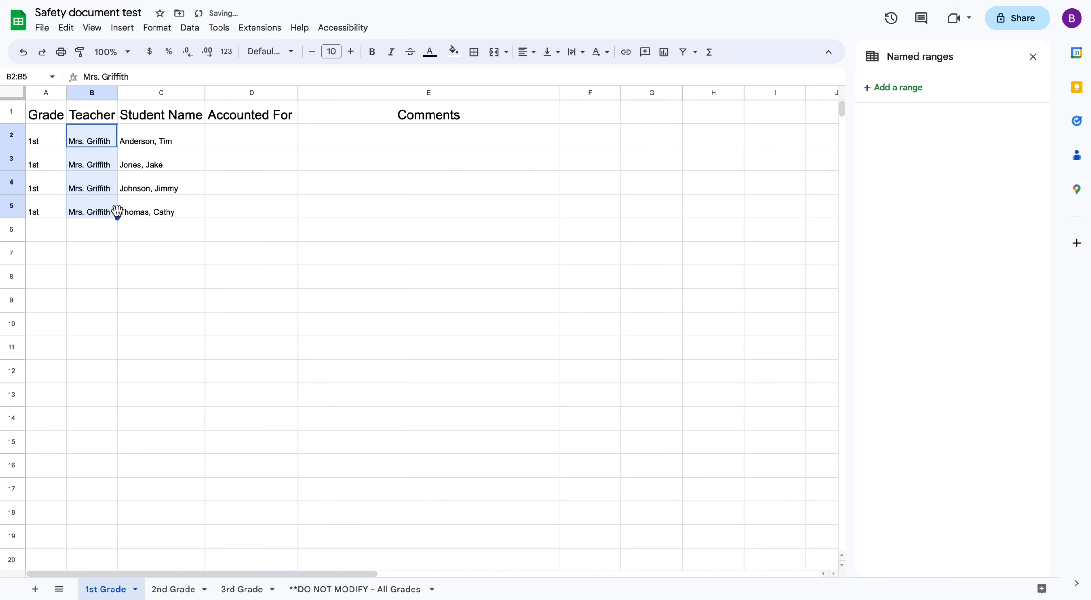
pyautogui.click(258, 179)
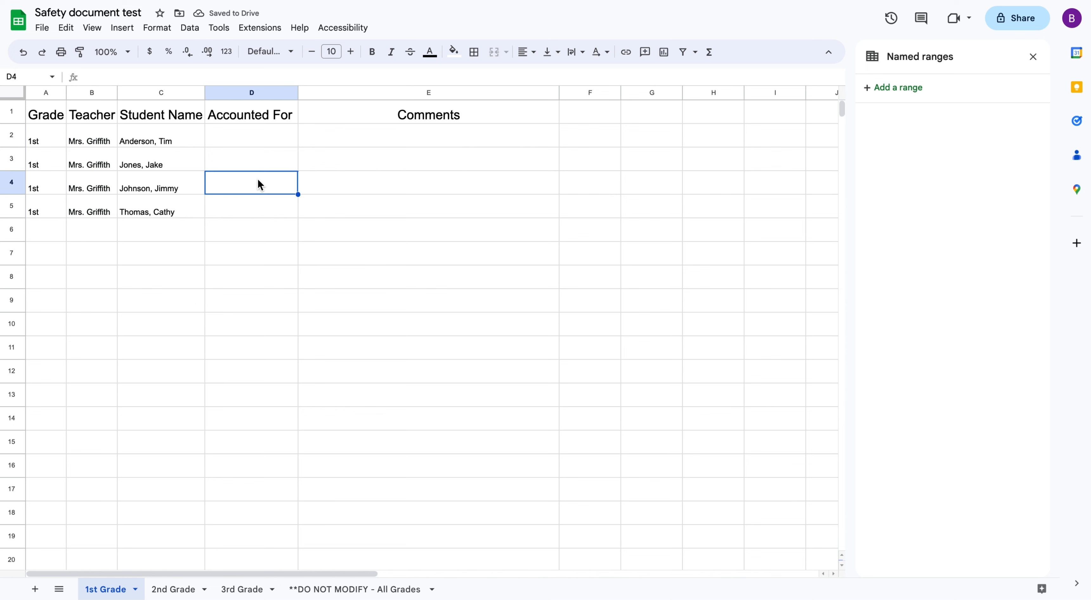
# - On the 2nd Grade sheet, fill the grade "2nd" and the teacher's name from row 2 down to row 5
pyautogui.click(175, 591)
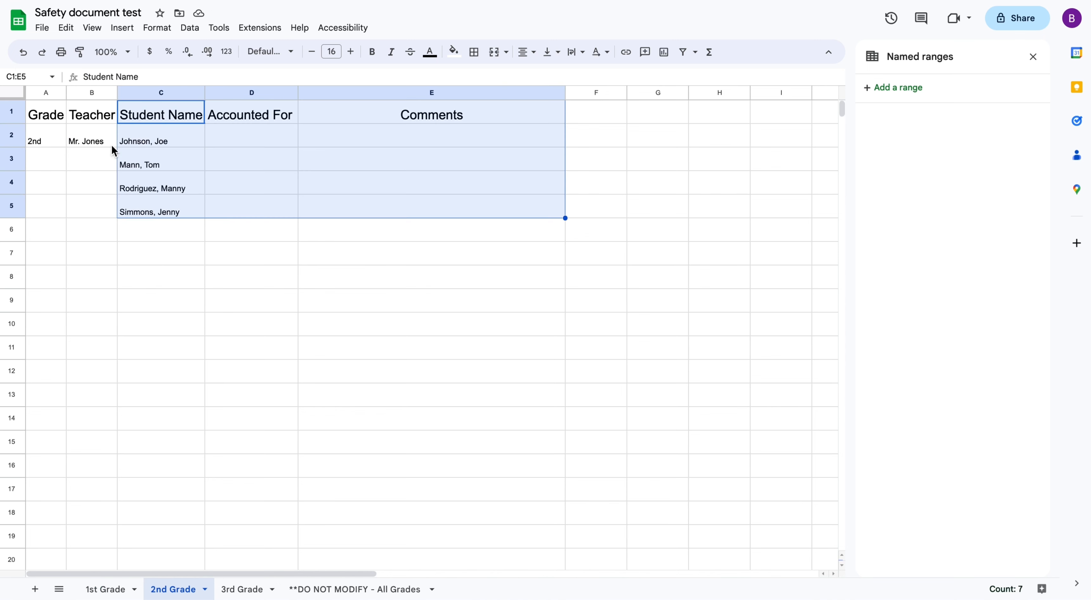
pyautogui.click(37, 136)
pyautogui.moveTo(67, 147); pyautogui.dragTo(66, 211)
pyautogui.click(112, 142)
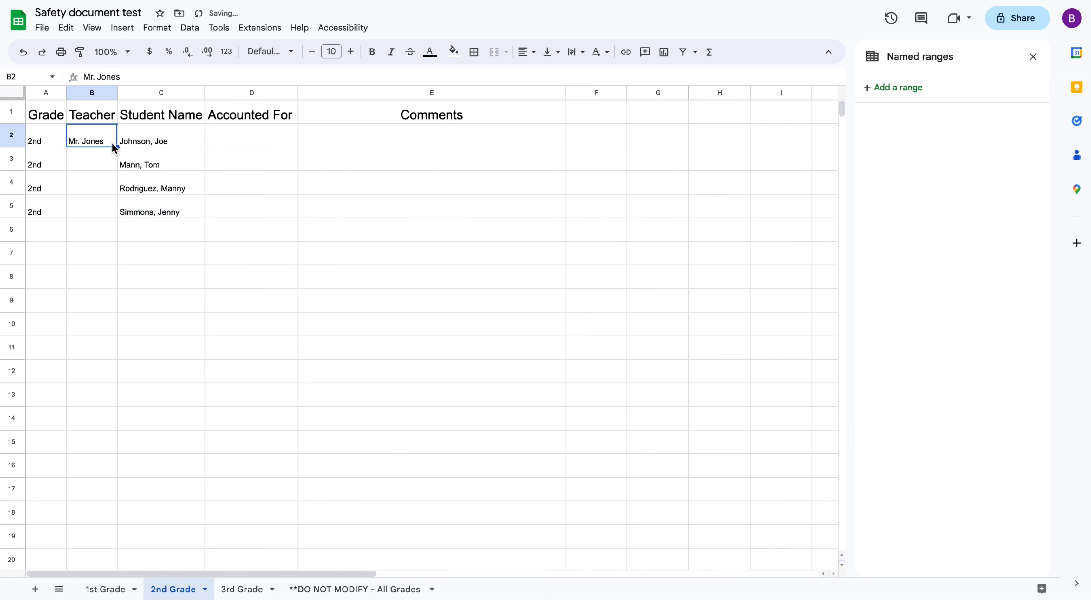
pyautogui.moveTo(117, 147); pyautogui.dragTo(116, 206)
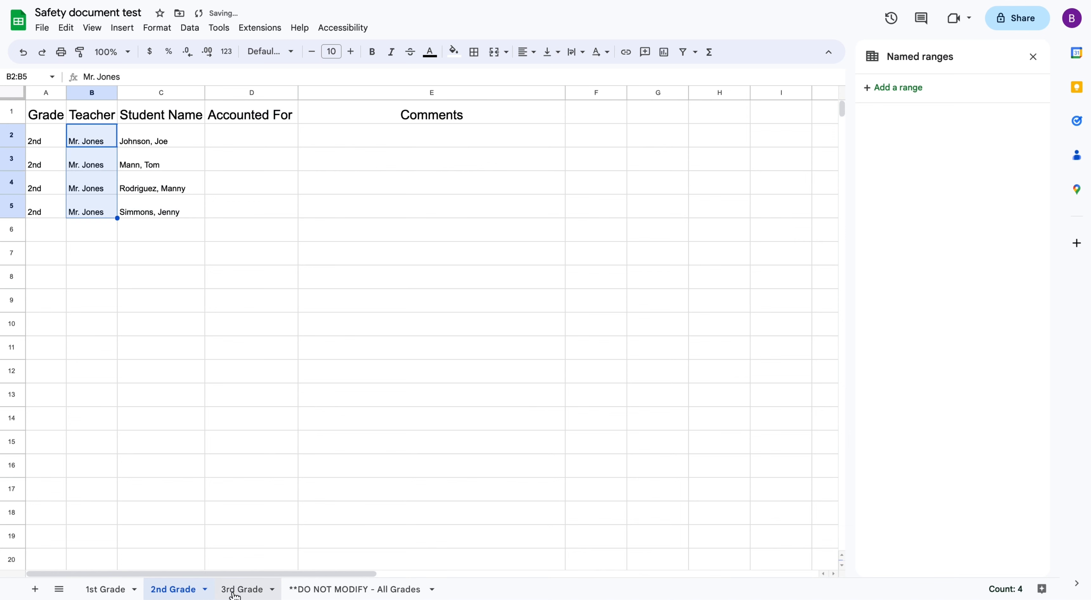
# - On the 3rd Grade sheet, fill the grade "3rd" and the teacher's name from row 2 down to row 5
pyautogui.click(54, 131)
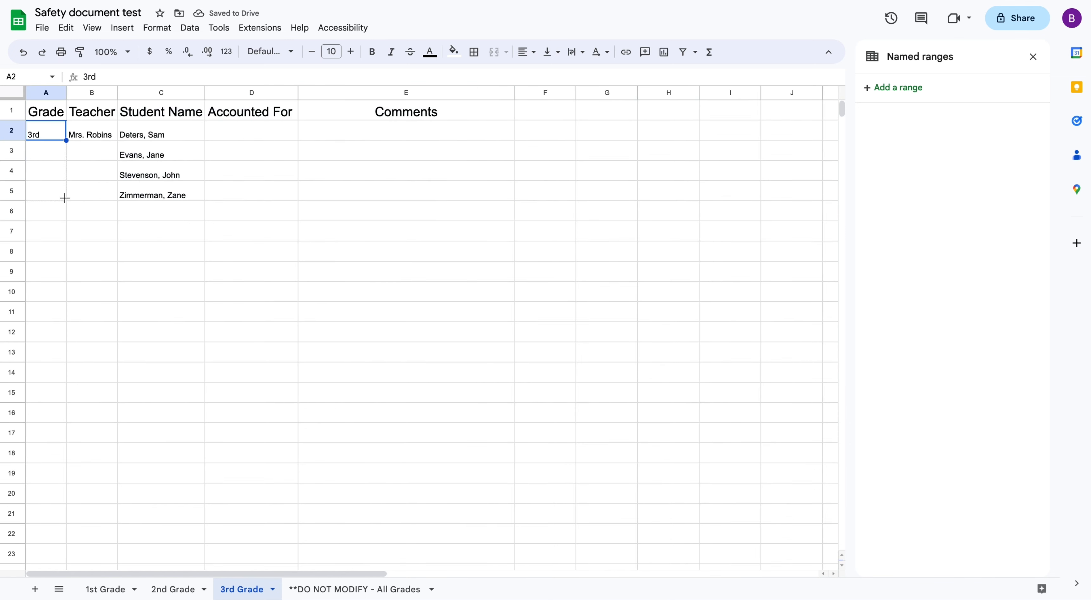
pyautogui.moveTo(65, 198); pyautogui.dragTo(65, 199)
pyautogui.click(98, 134)
pyautogui.moveTo(117, 140); pyautogui.dragTo(117, 199)
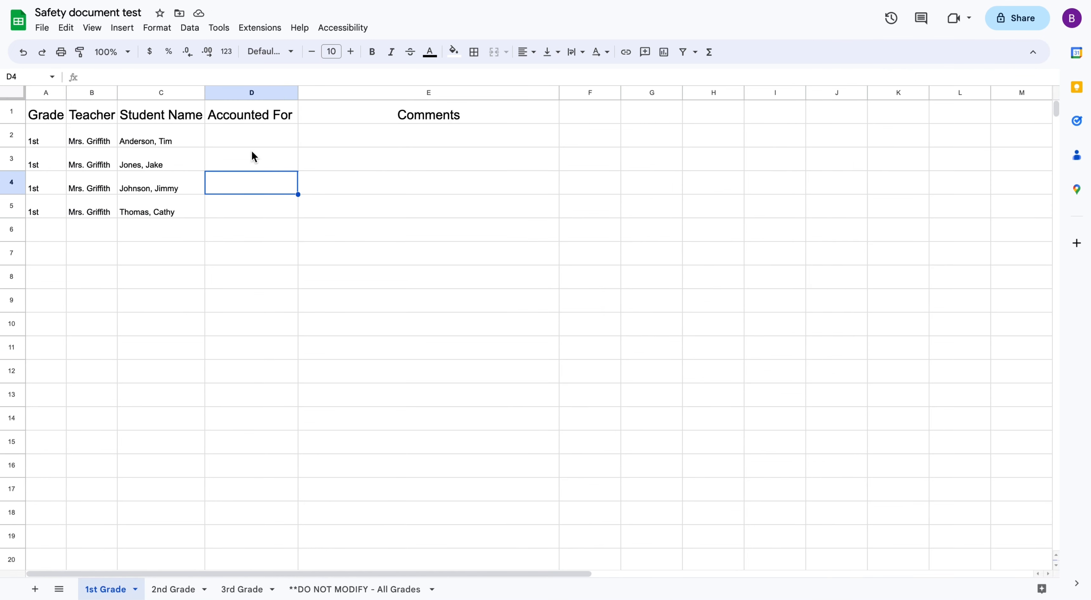
# - Insert checkboxes in the Accounted For cells D2:D5 of the 1st Grade sheet and test the first one by checking and unchecking it
pyautogui.click(261, 138)
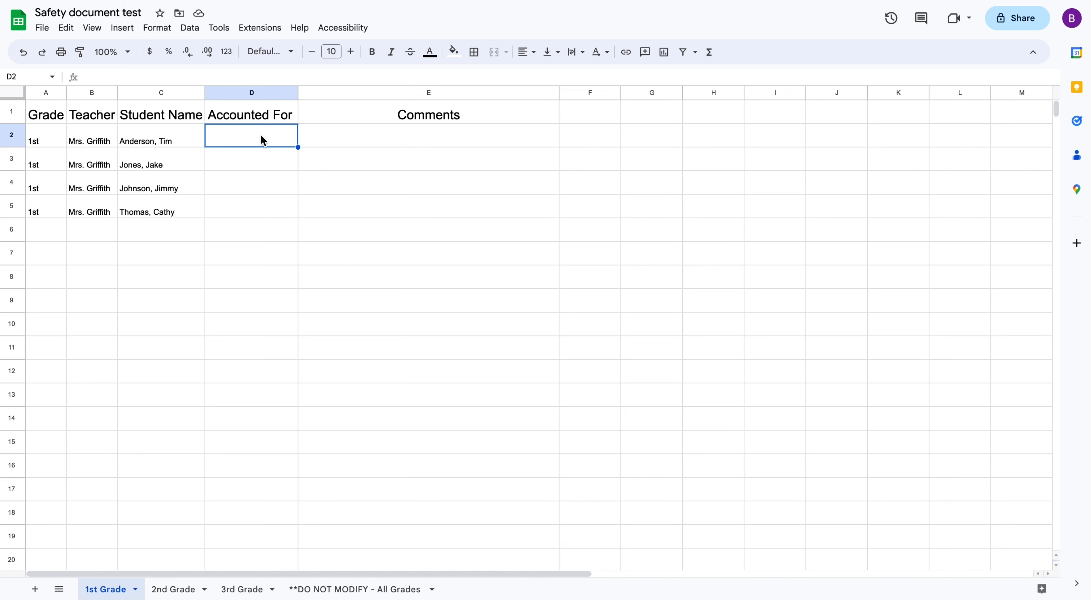
pyautogui.click(122, 27)
pyautogui.click(147, 298)
pyautogui.moveTo(299, 147); pyautogui.dragTo(299, 210)
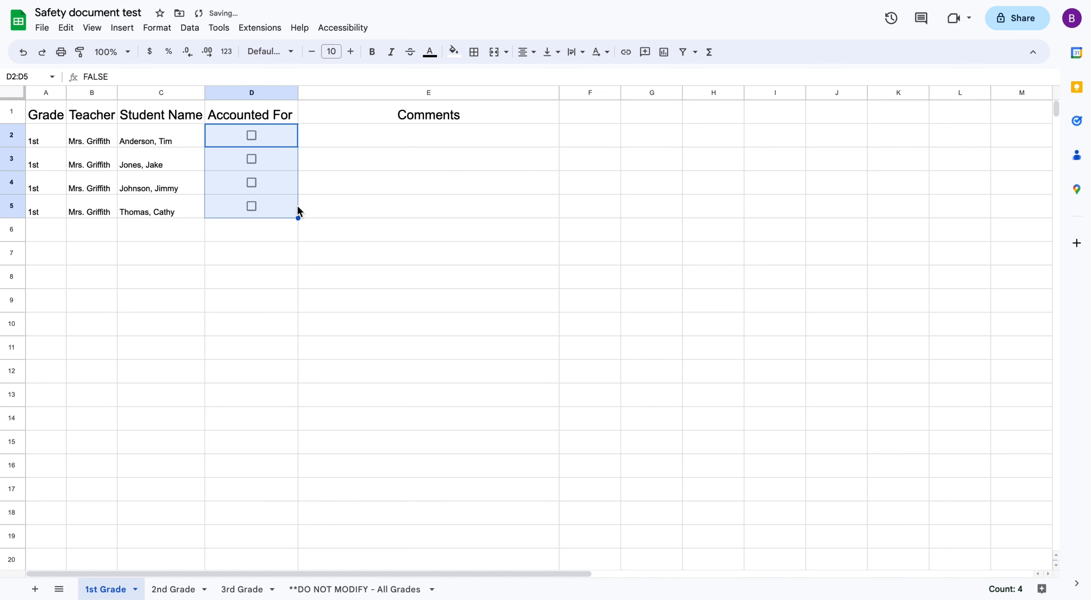
pyautogui.click(294, 229)
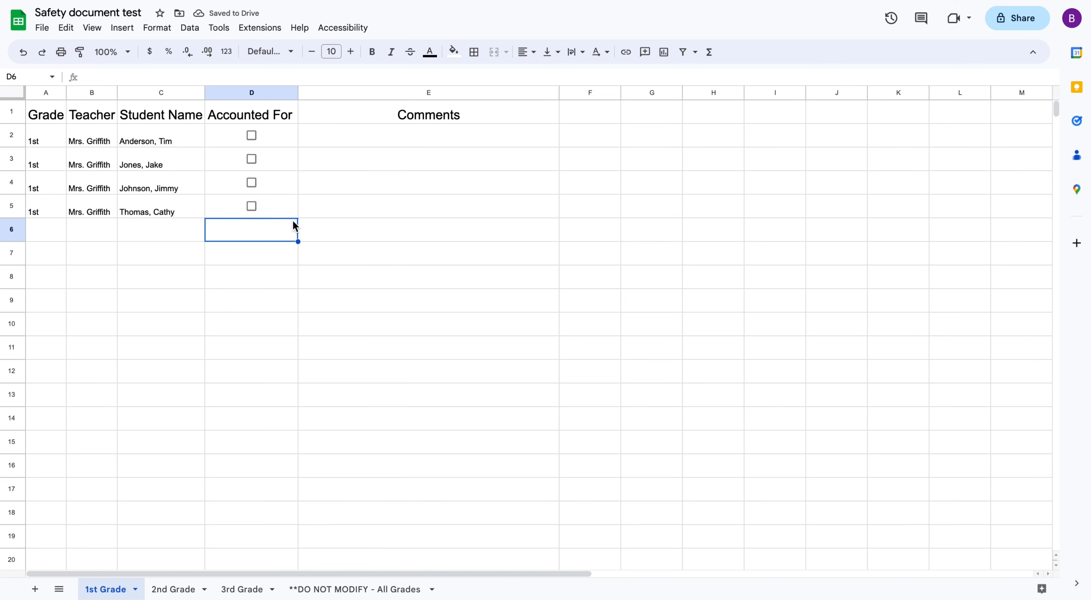
pyautogui.click(252, 136)
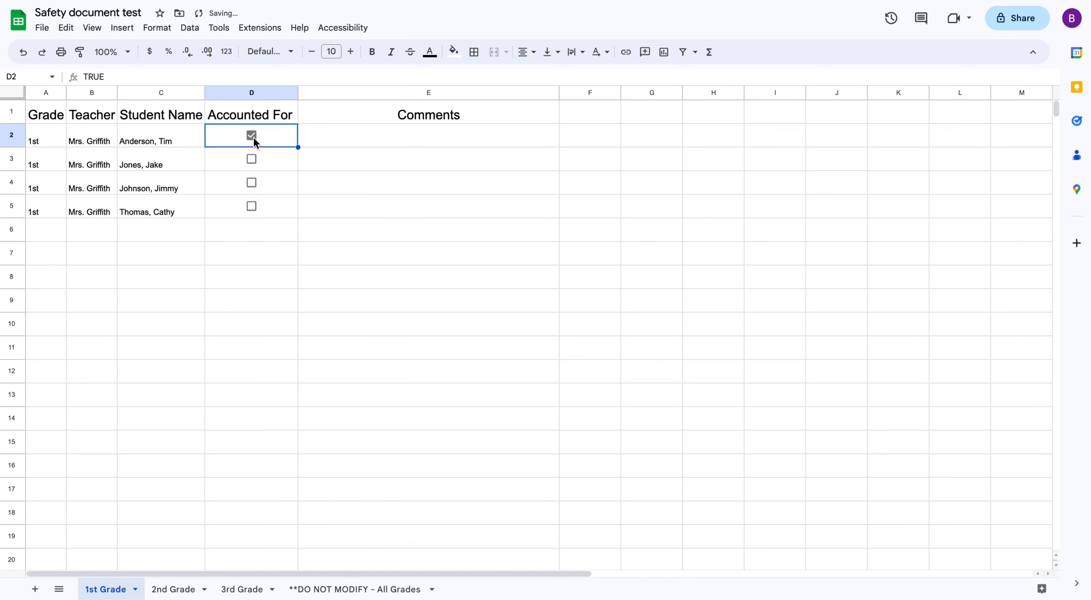
pyautogui.click(253, 137)
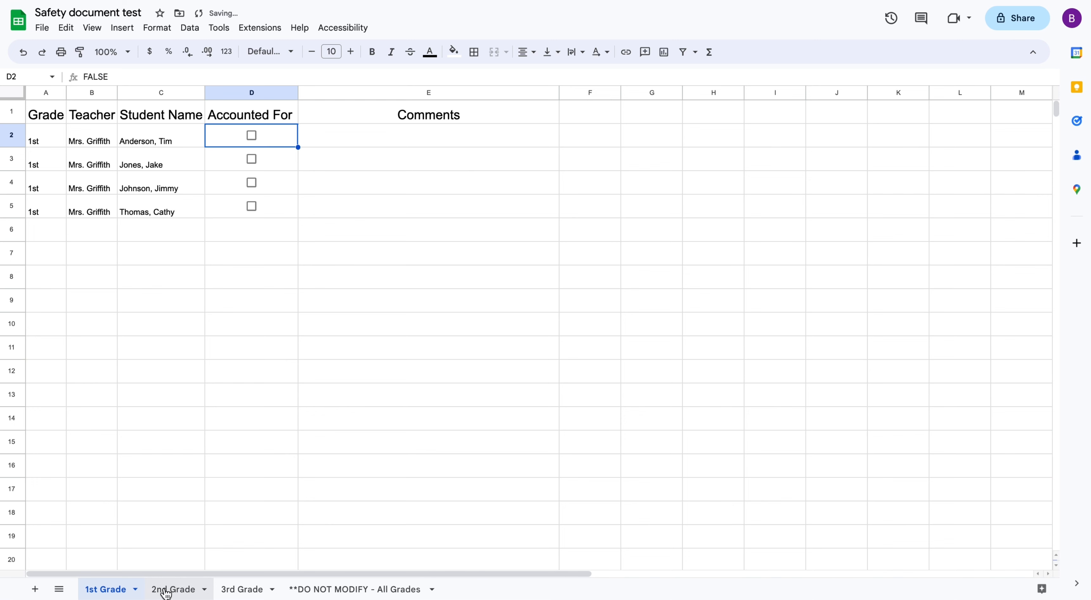
# - Insert a checkbox in D2 of the 2nd Grade sheet and fill it down the Accounted For column to D5
pyautogui.click(172, 589)
pyautogui.click(265, 134)
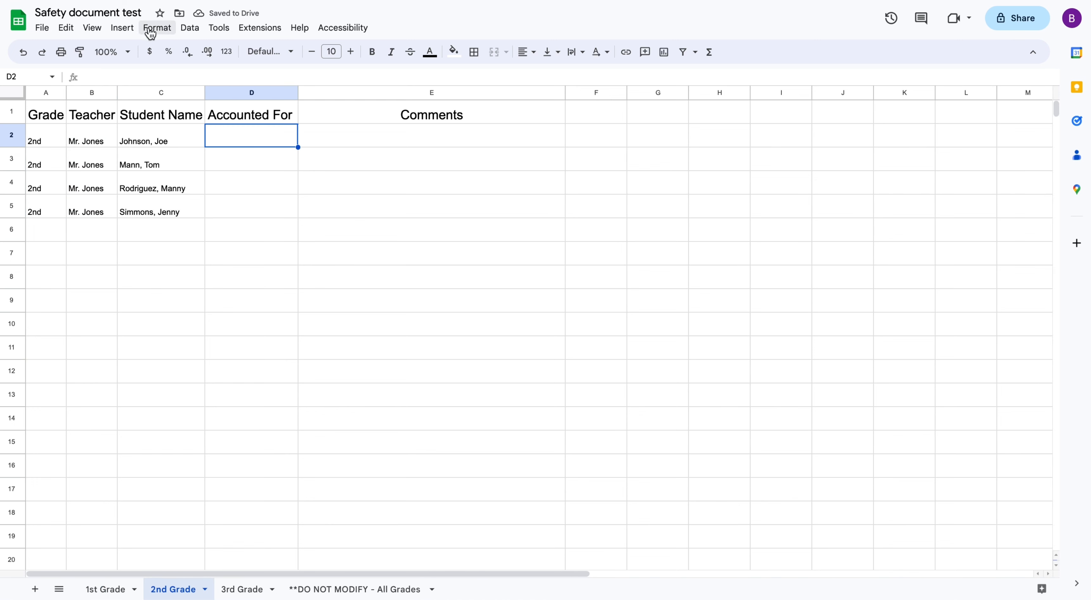
pyautogui.click(122, 28)
pyautogui.click(161, 295)
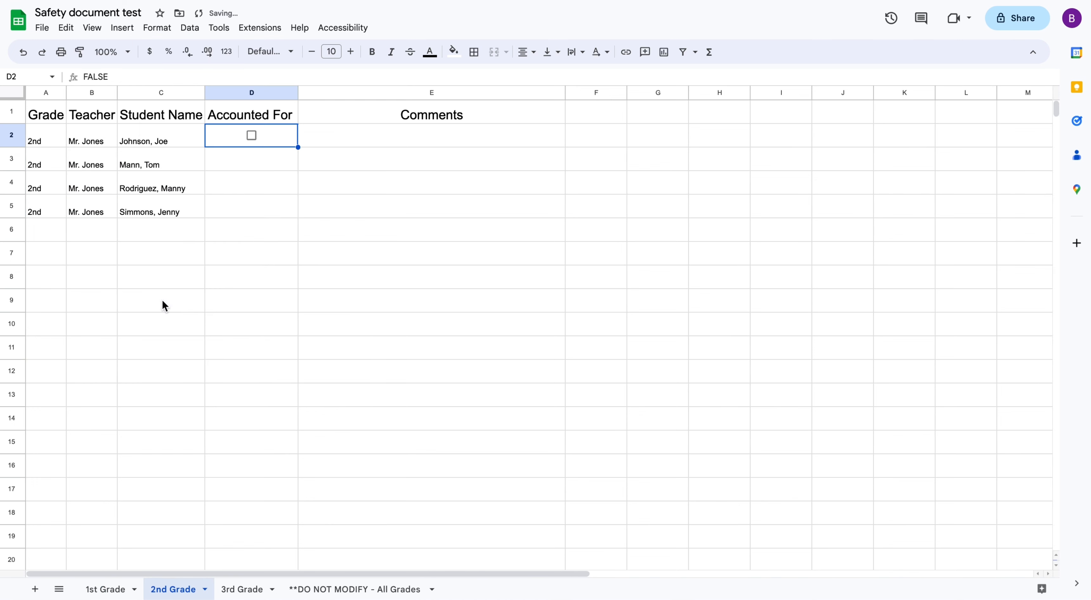
pyautogui.moveTo(297, 148); pyautogui.dragTo(296, 218)
# - Insert a checkbox in D2 of the 3rd Grade sheet and fill it down the Accounted For column to D5
pyautogui.click(240, 590)
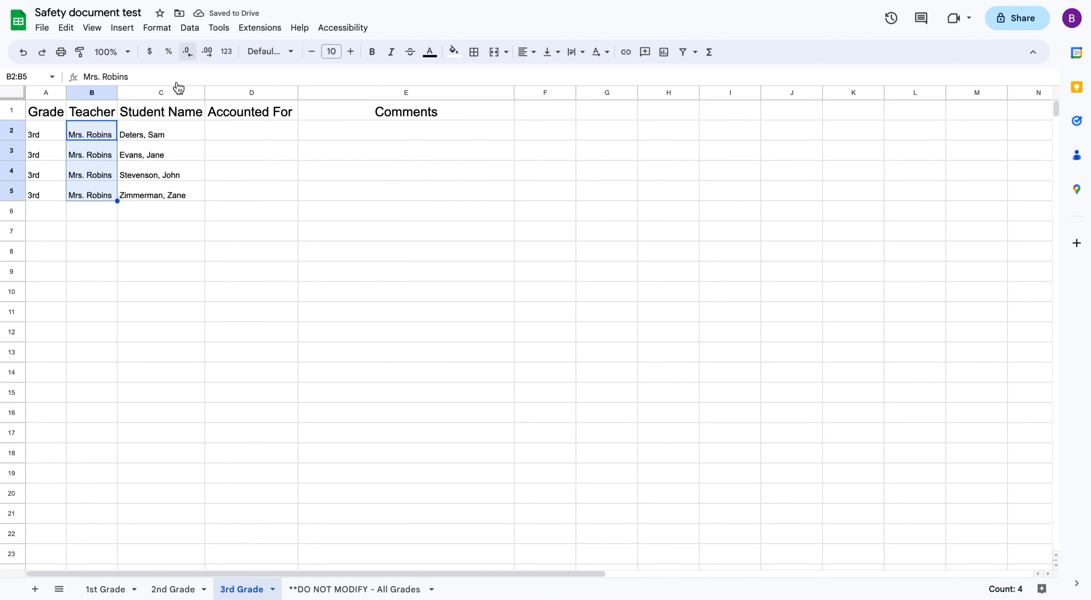
pyautogui.click(262, 134)
pyautogui.click(124, 28)
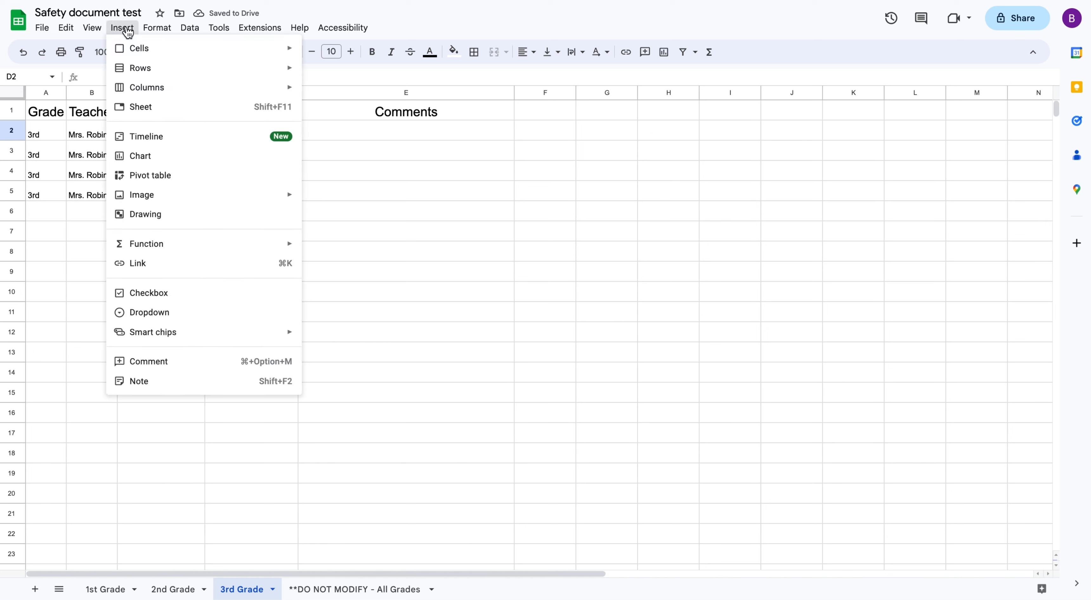
pyautogui.click(161, 292)
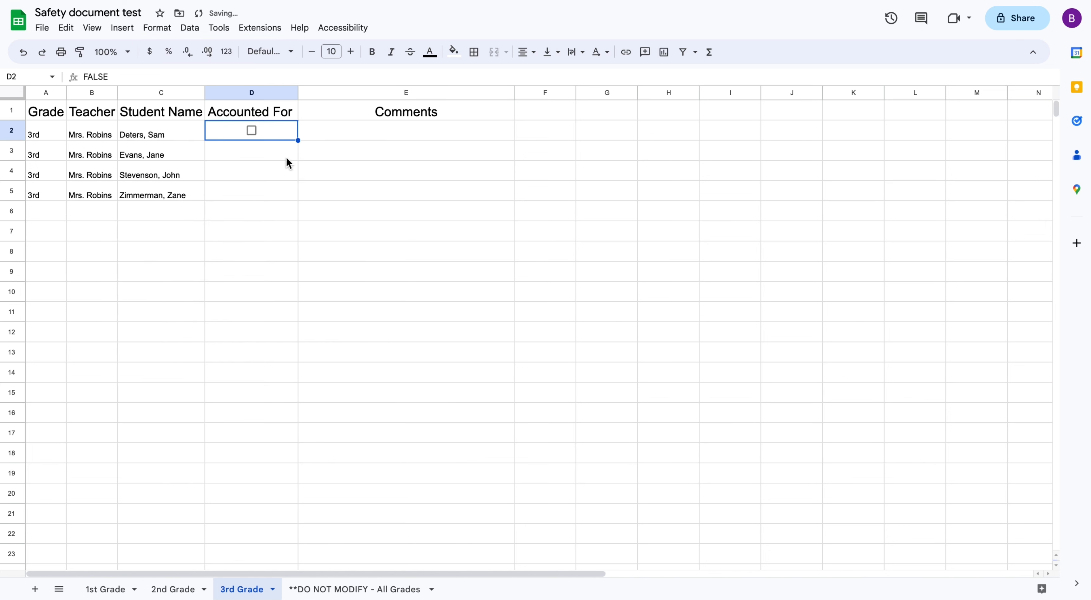
pyautogui.moveTo(297, 141); pyautogui.dragTo(291, 195)
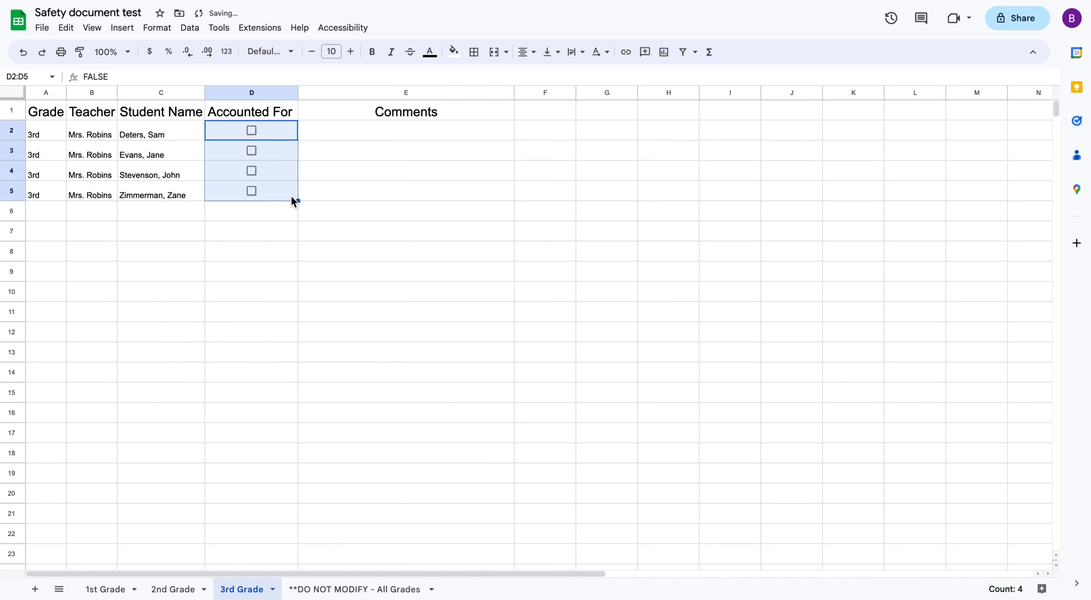
pyautogui.click(361, 254)
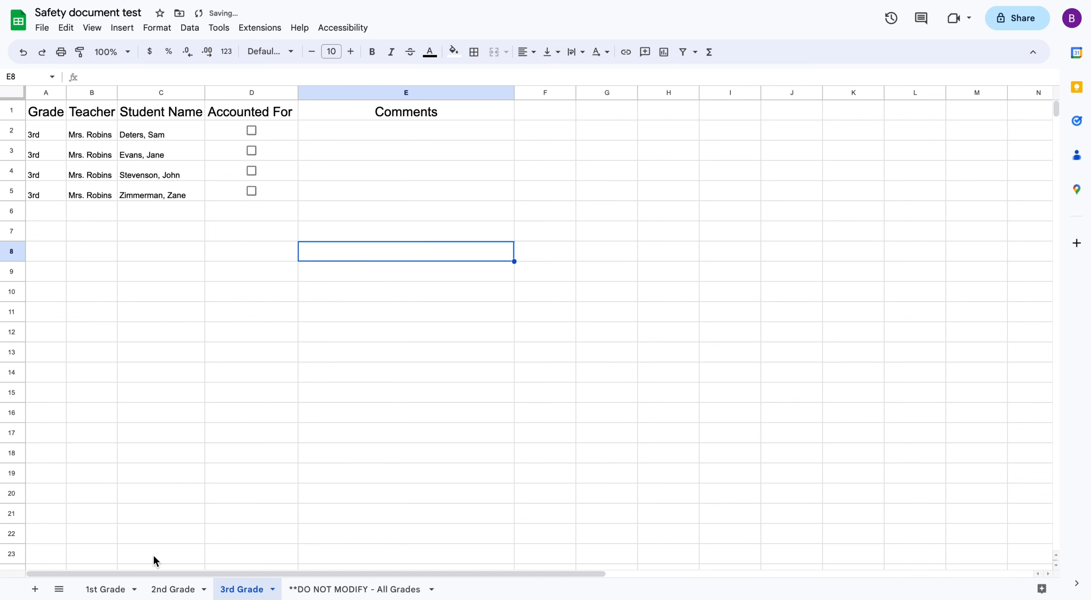
# - Create a named range called "first" for cells C1:E5 on the 1st Grade sheet
pyautogui.click(111, 590)
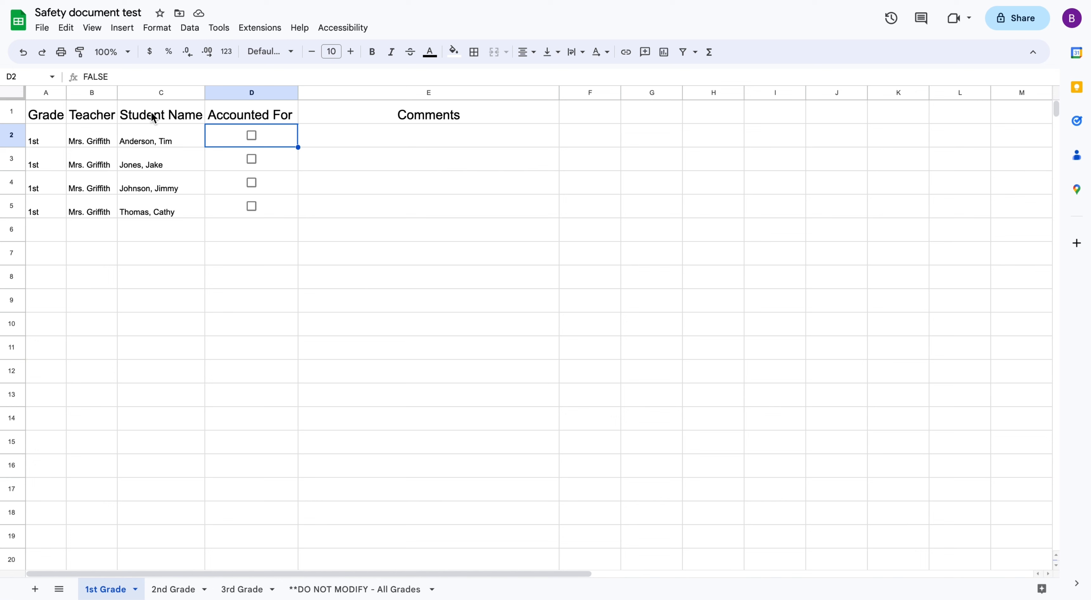
pyautogui.moveTo(188, 115); pyautogui.dragTo(391, 201)
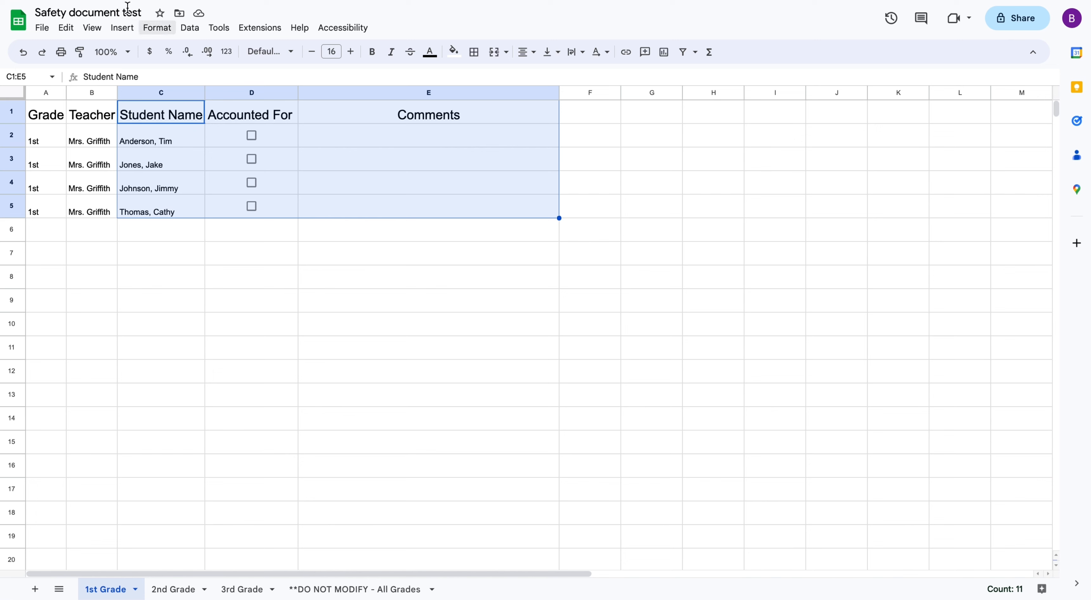
pyautogui.click(190, 29)
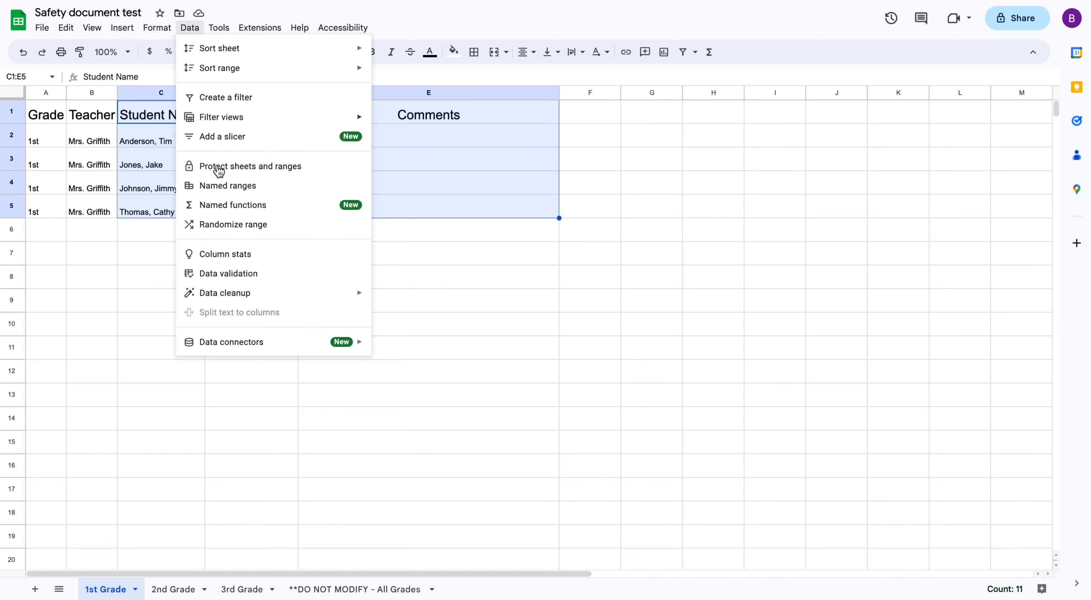
pyautogui.click(221, 187)
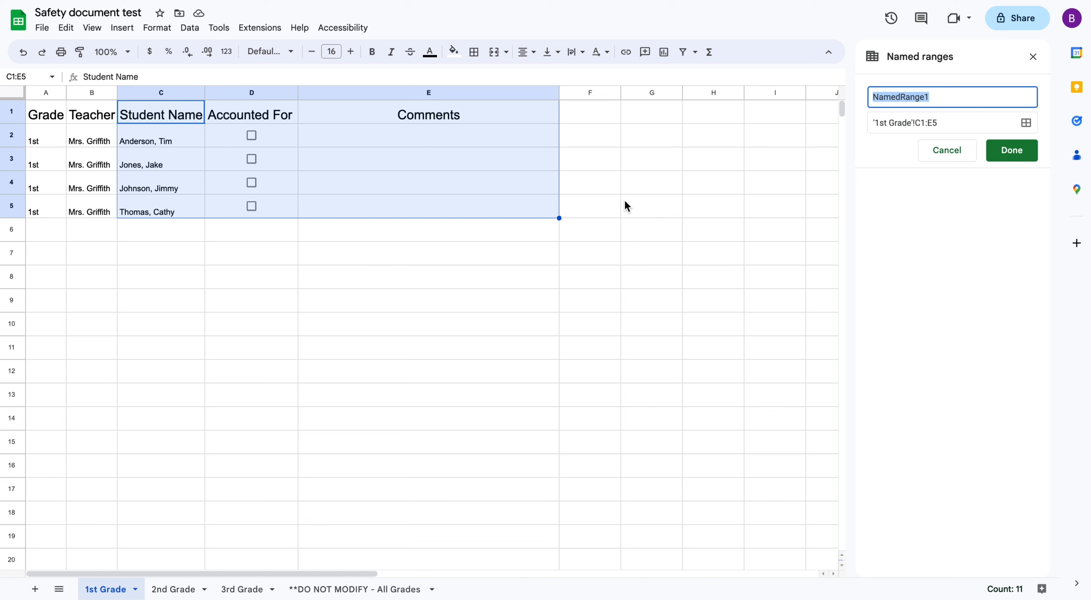
pyautogui.write('first')
pyautogui.click(1010, 151)
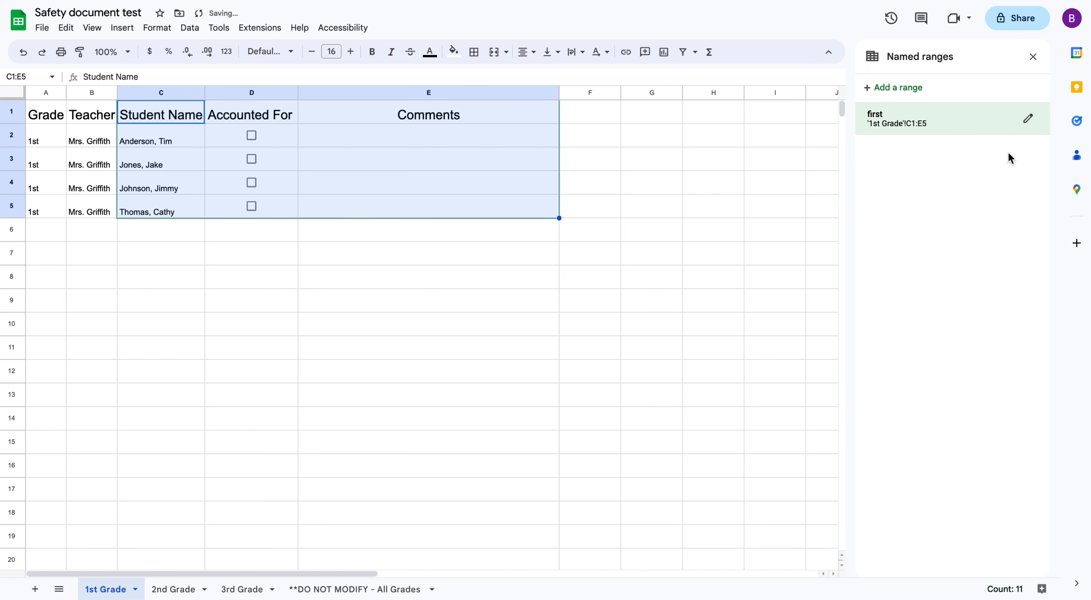
# - Create a named range called "second" for cells C1:E5 on the 2nd Grade sheet
pyautogui.click(168, 591)
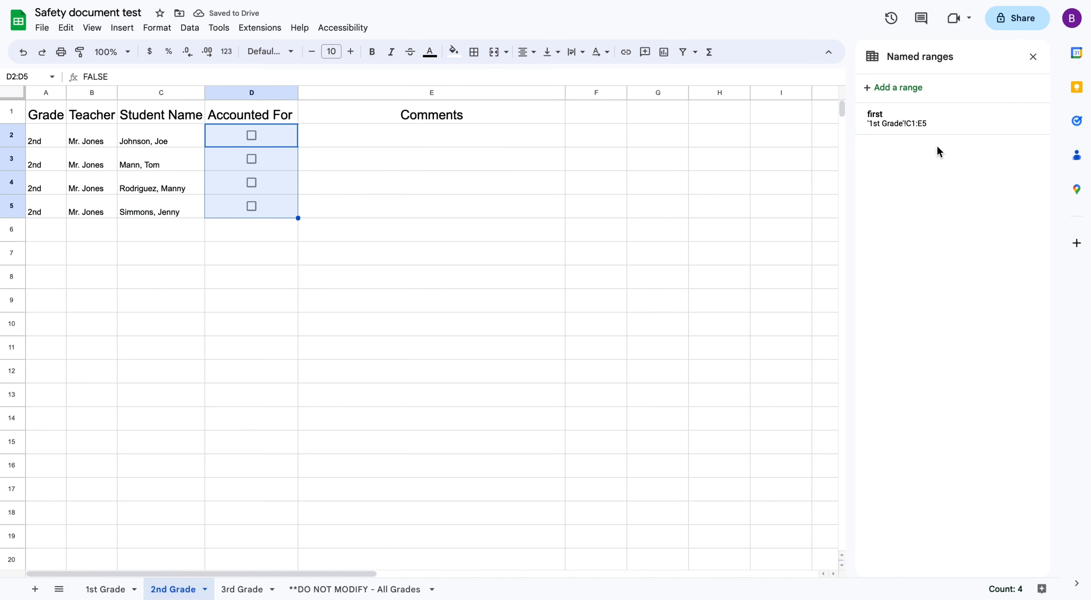
pyautogui.click(454, 210)
pyautogui.moveTo(182, 128); pyautogui.dragTo(514, 218)
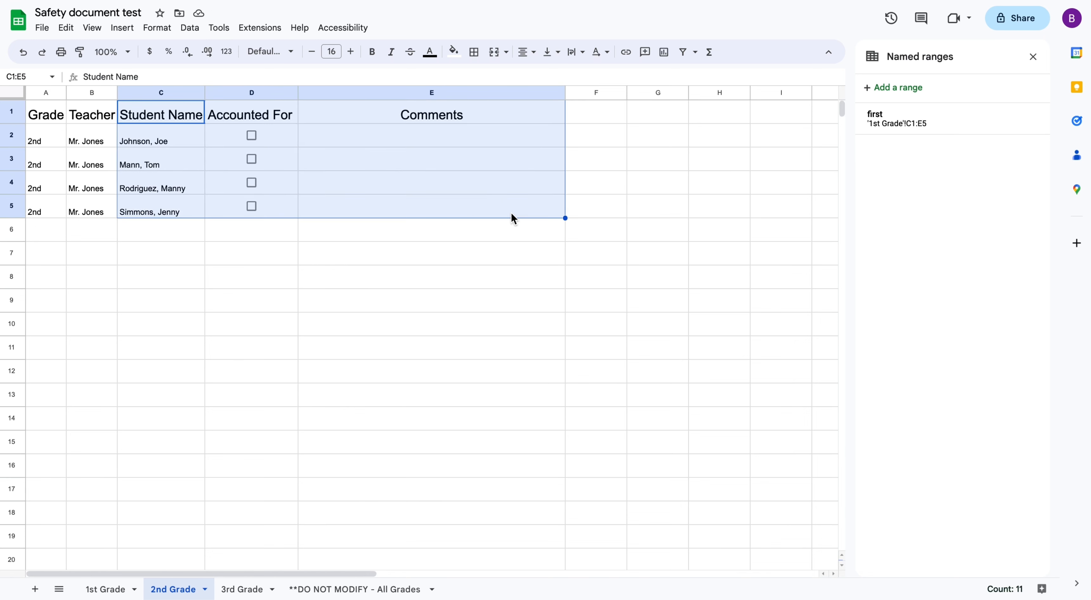
pyautogui.click(902, 89)
pyautogui.write('second')
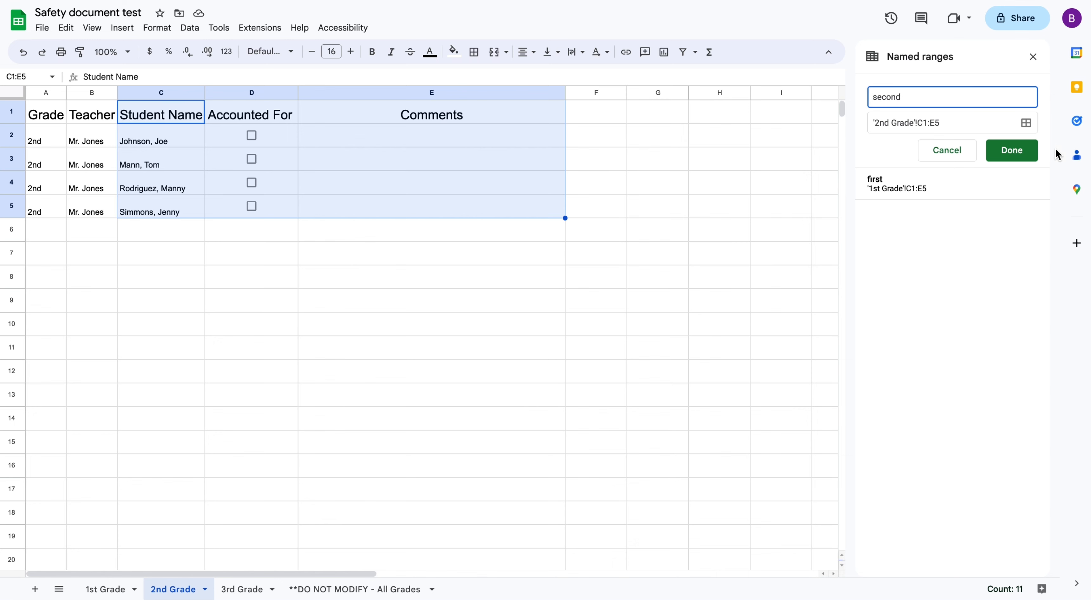
pyautogui.click(1022, 151)
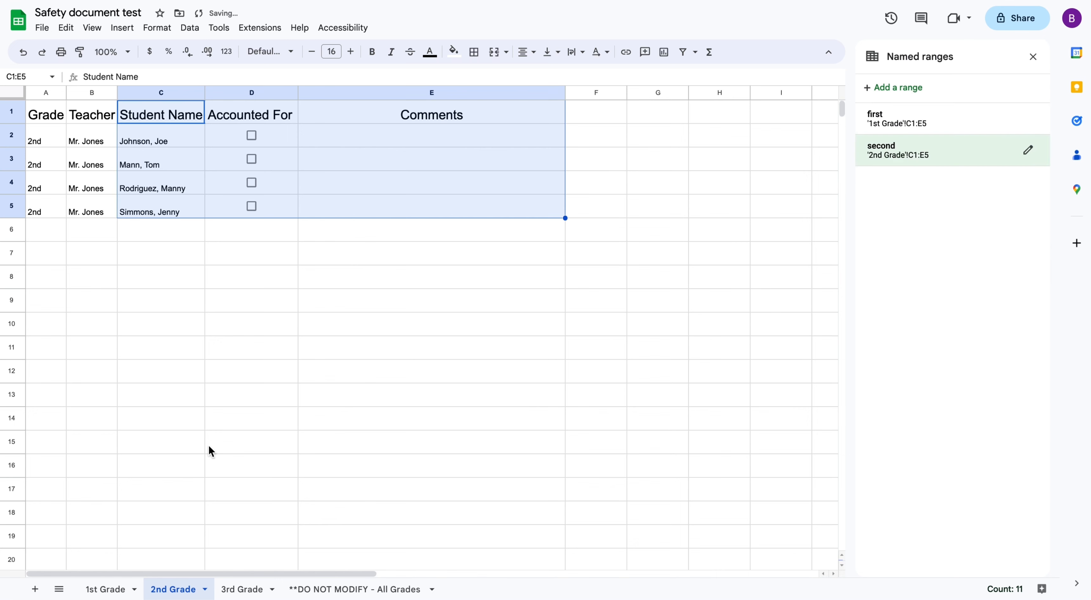
# - Create a named range called "third" for cells C1:E5 on the 3rd Grade sheet
pyautogui.click(242, 589)
pyautogui.moveTo(166, 113); pyautogui.dragTo(375, 191)
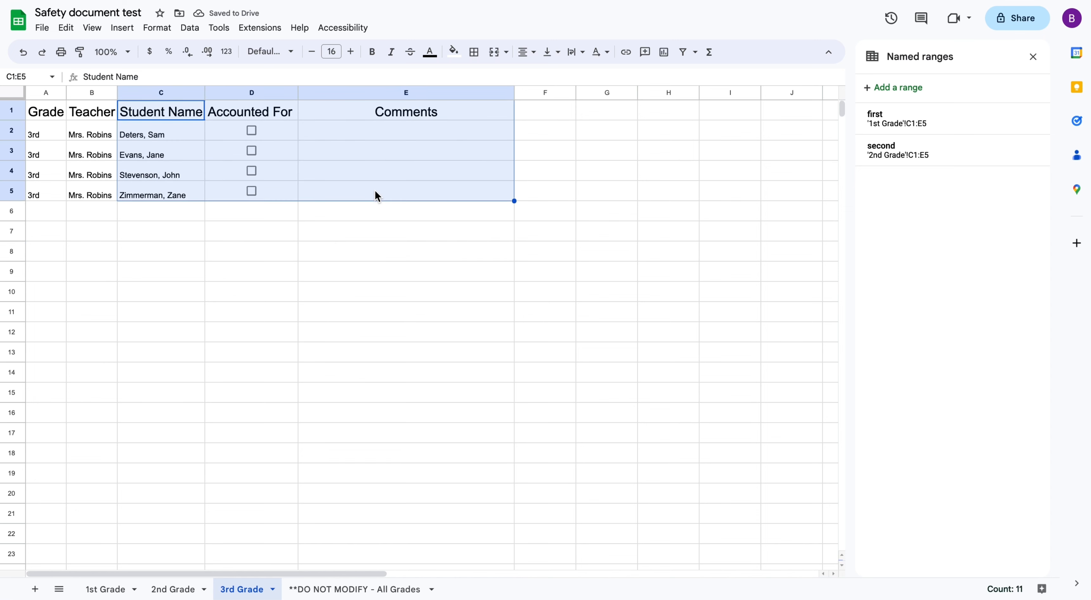
pyautogui.click(897, 90)
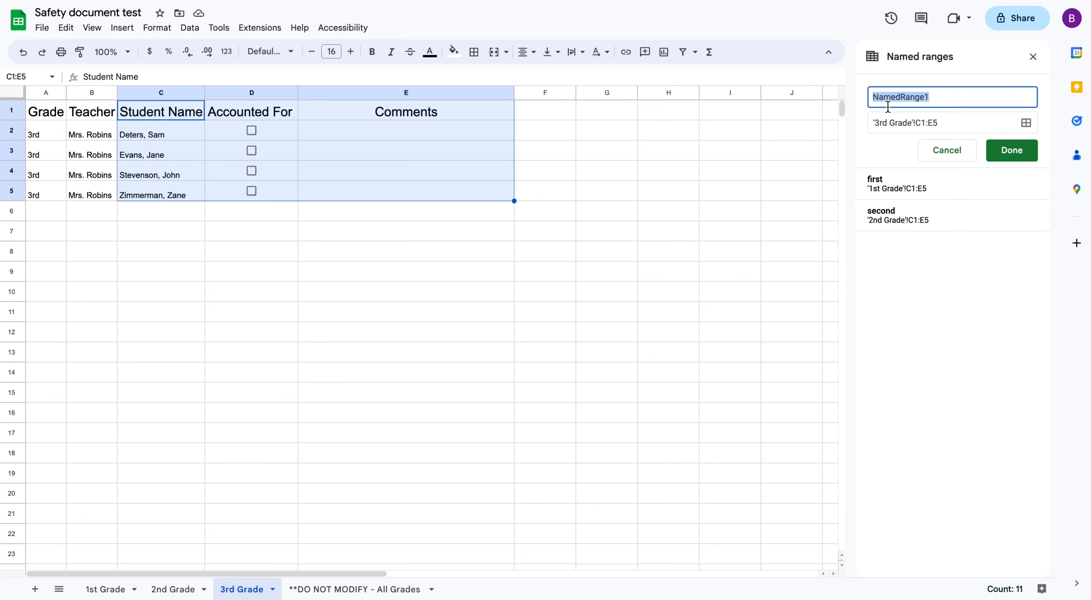
pyautogui.write('third')
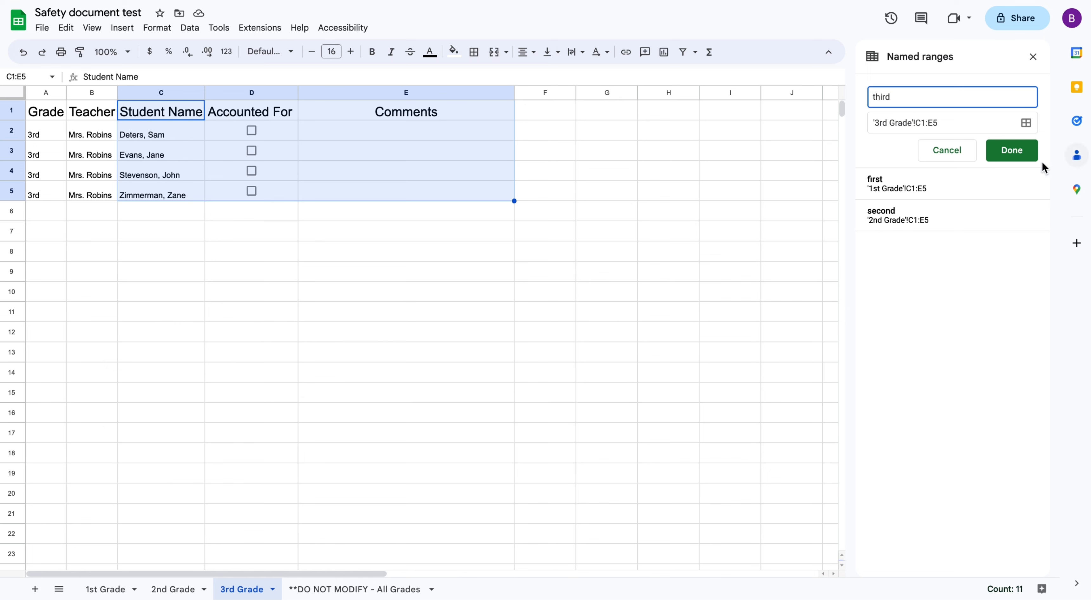
pyautogui.click(1025, 155)
pyautogui.click(405, 392)
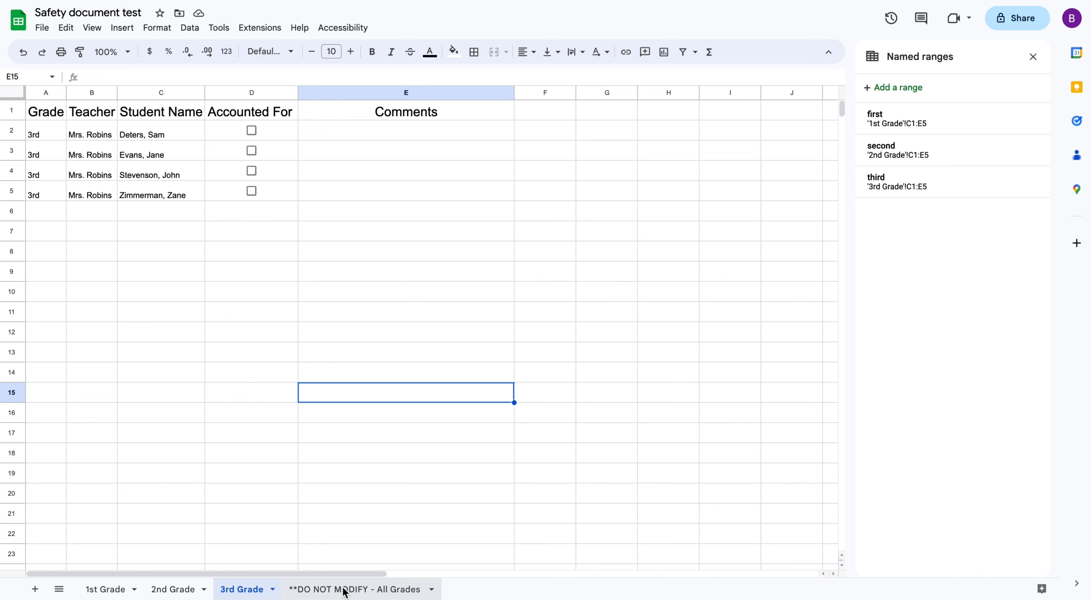
# - Copy the grade, teacher and student entries A2:C5 from the 1st Grade sheet to A2 of the All Grades sheet
pyautogui.click(344, 591)
pyautogui.click(308, 352)
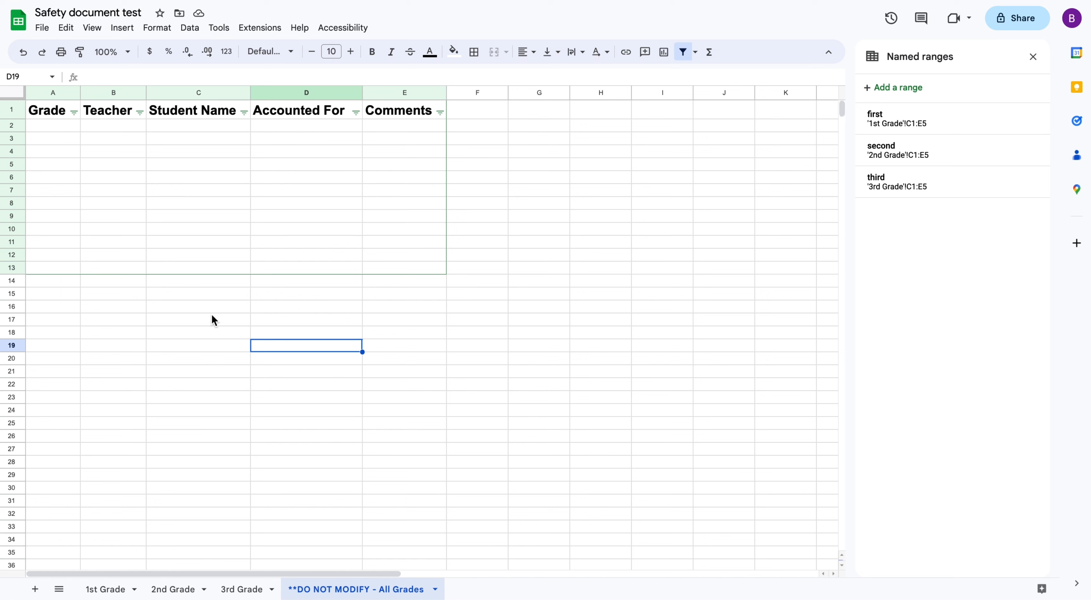
pyautogui.click(106, 593)
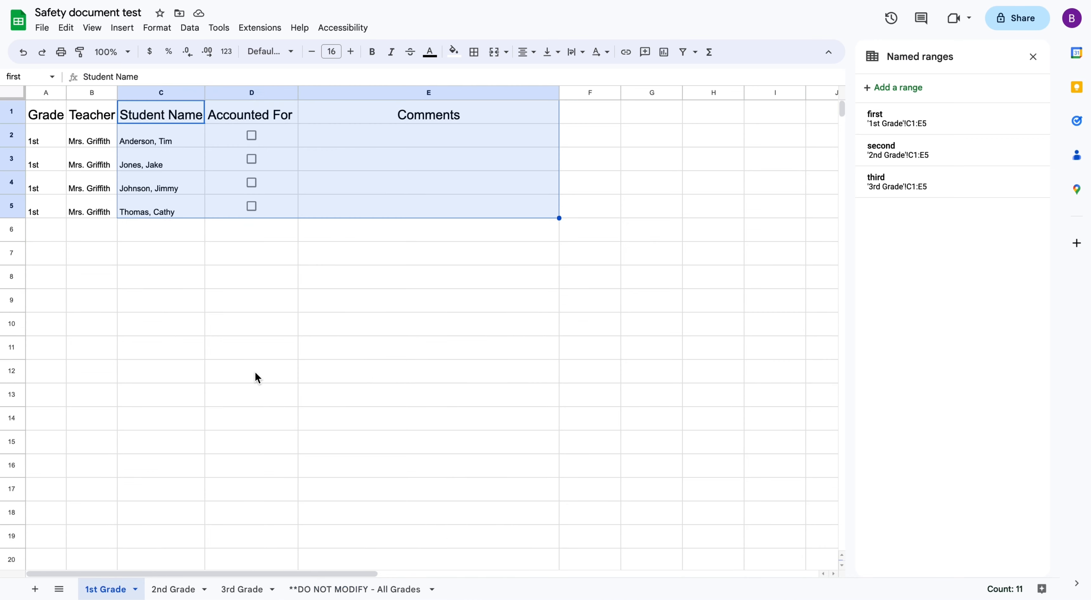
pyautogui.click(256, 371)
pyautogui.moveTo(49, 134); pyautogui.dragTo(178, 207)
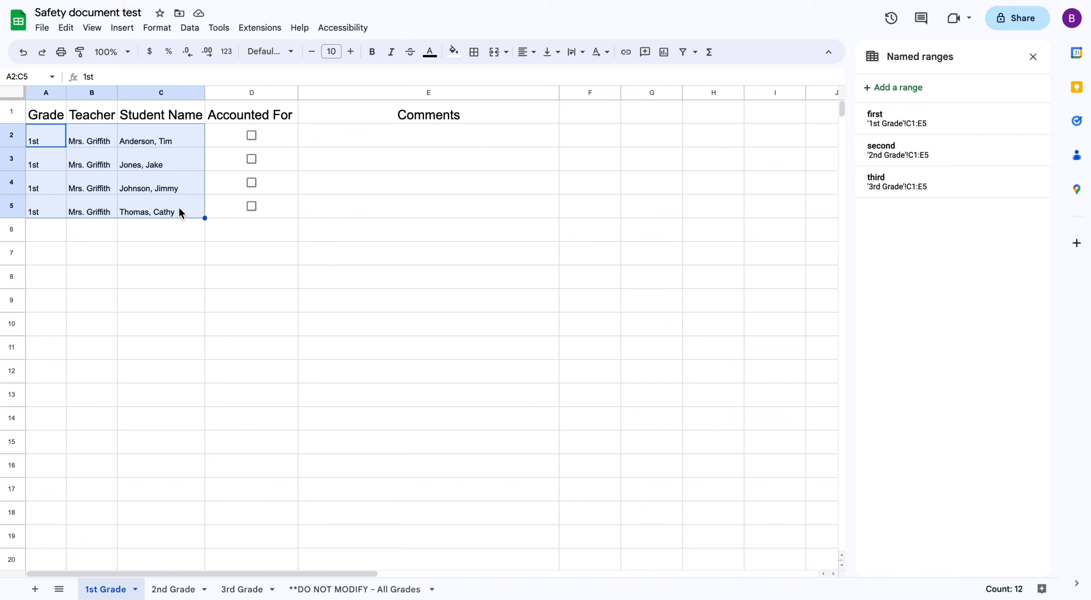
pyautogui.hotkey('ctrl', 'c')
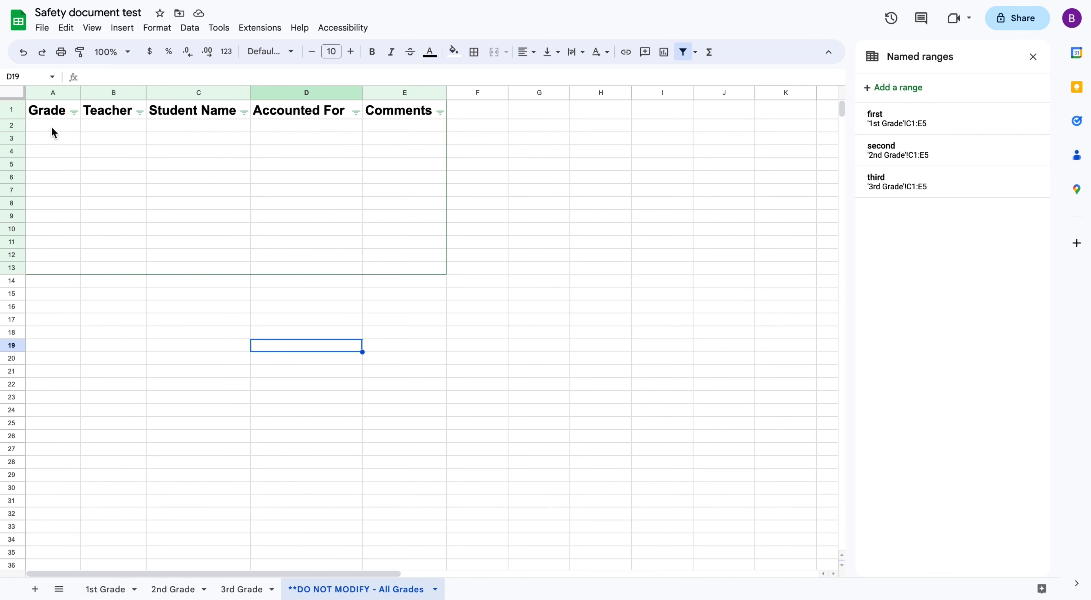
pyautogui.click(51, 127)
pyautogui.hotkey('ctrl', 'v')
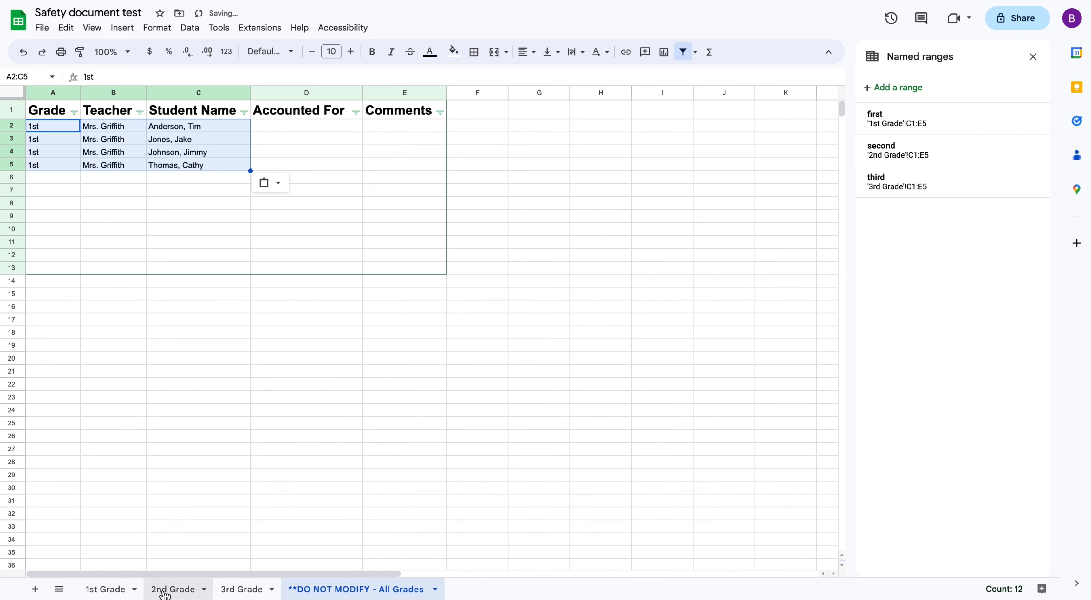
# - Copy A2:C5 from the 2nd Grade sheet into the All Grades sheet starting at A6
pyautogui.click(173, 589)
pyautogui.moveTo(46, 138); pyautogui.dragTo(180, 213)
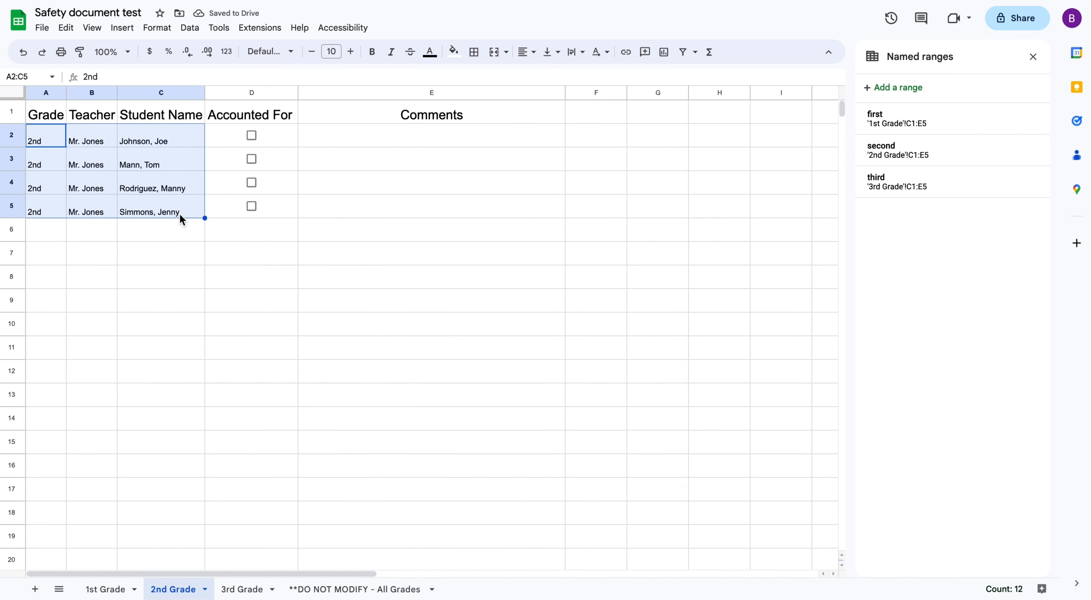
pyautogui.hotkey('ctrl', 'c')
pyautogui.click(326, 585)
pyautogui.click(49, 174)
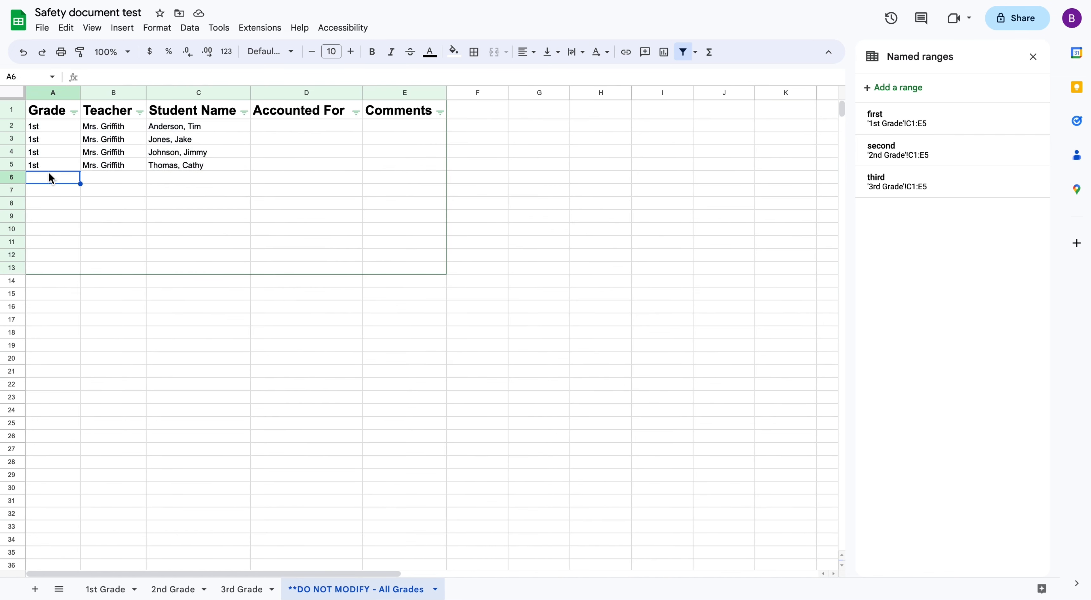
pyautogui.hotkey('ctrl', 'v')
# - Copy A2:C5 from the 3rd Grade sheet into the All Grades sheet starting at A10
pyautogui.click(241, 589)
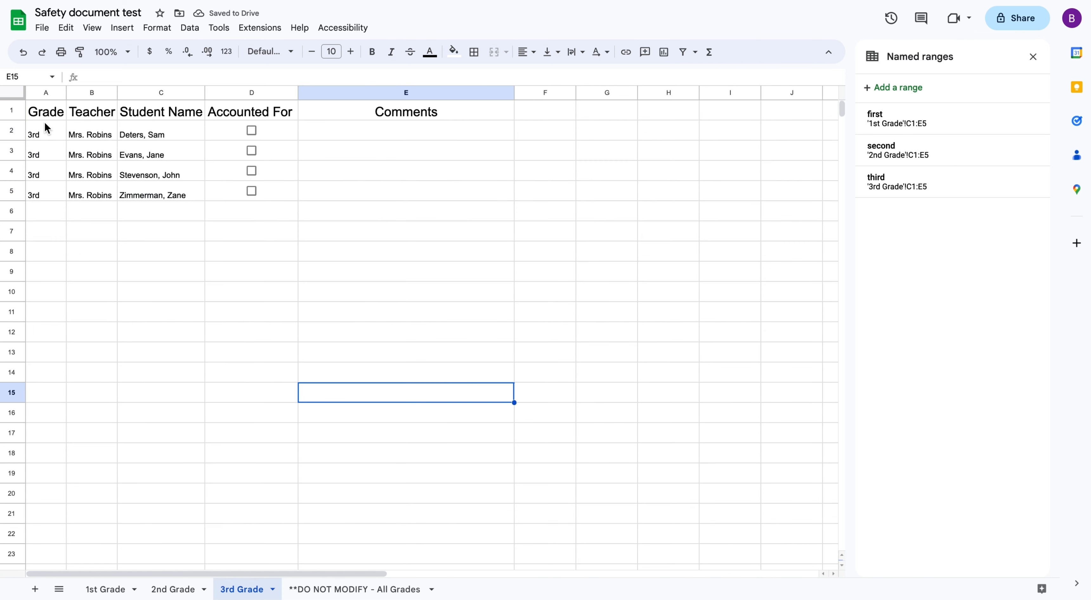
pyautogui.moveTo(46, 134); pyautogui.dragTo(183, 199)
pyautogui.hotkey('ctrl', 'c')
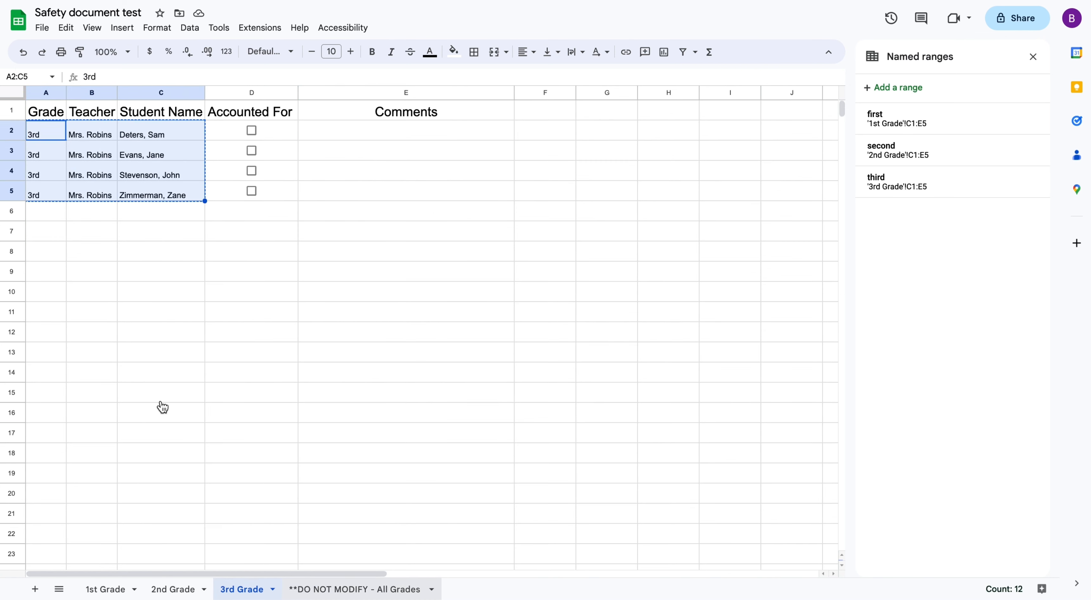
pyautogui.click(355, 589)
pyautogui.click(59, 229)
pyautogui.hotkey('ctrl', 'v')
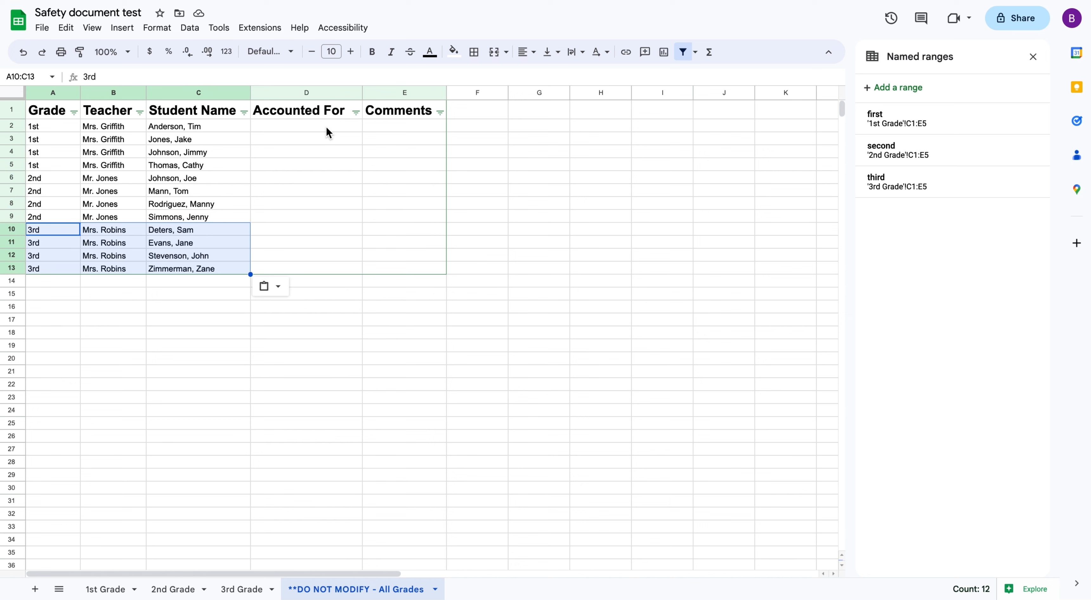
# - Start an IF formula in D2 of the All Grades sheet whose condition is a VLOOKUP of C2 in the named range "first"
pyautogui.click(327, 127)
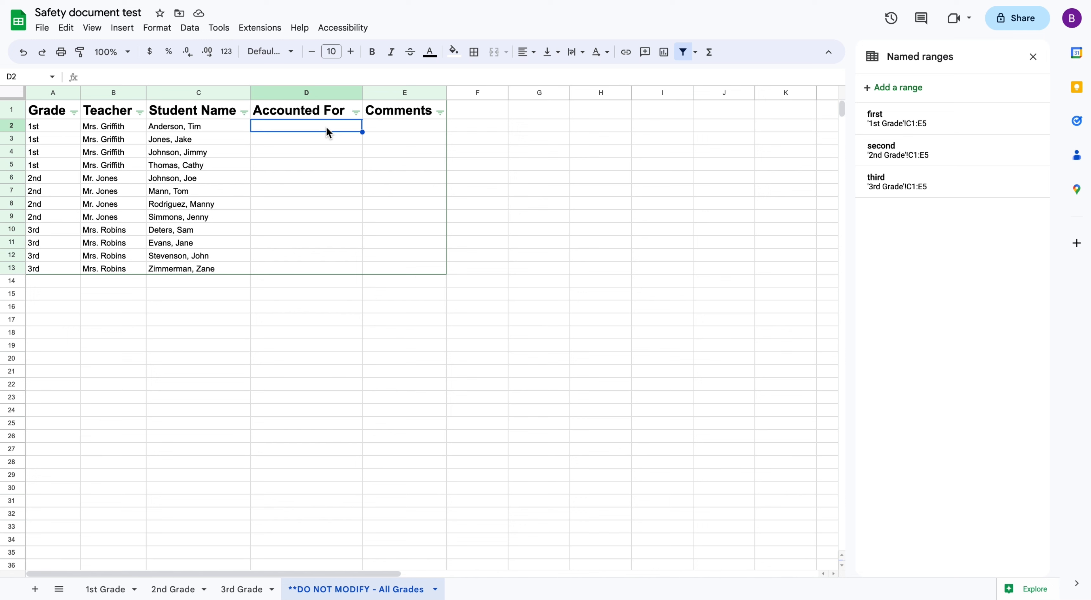
pyautogui.write('=')
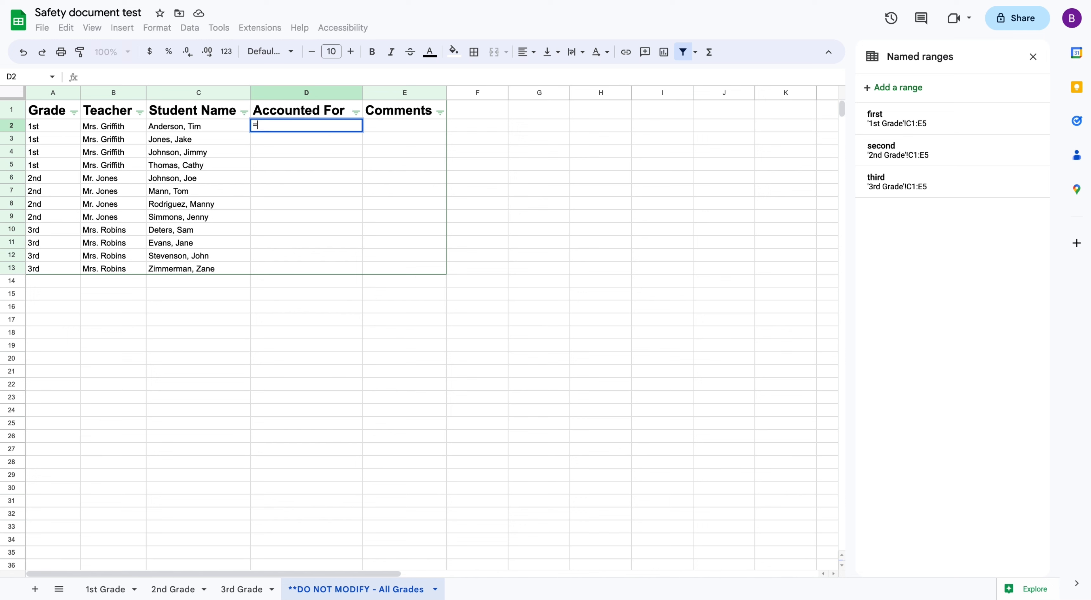
pyautogui.write('if')
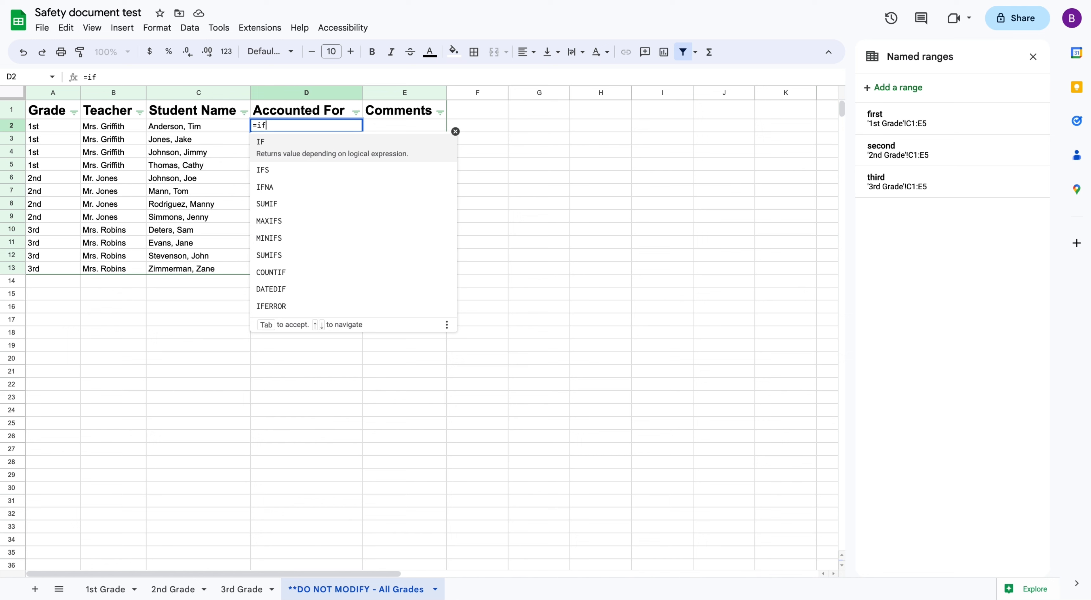
pyautogui.press('Tab')
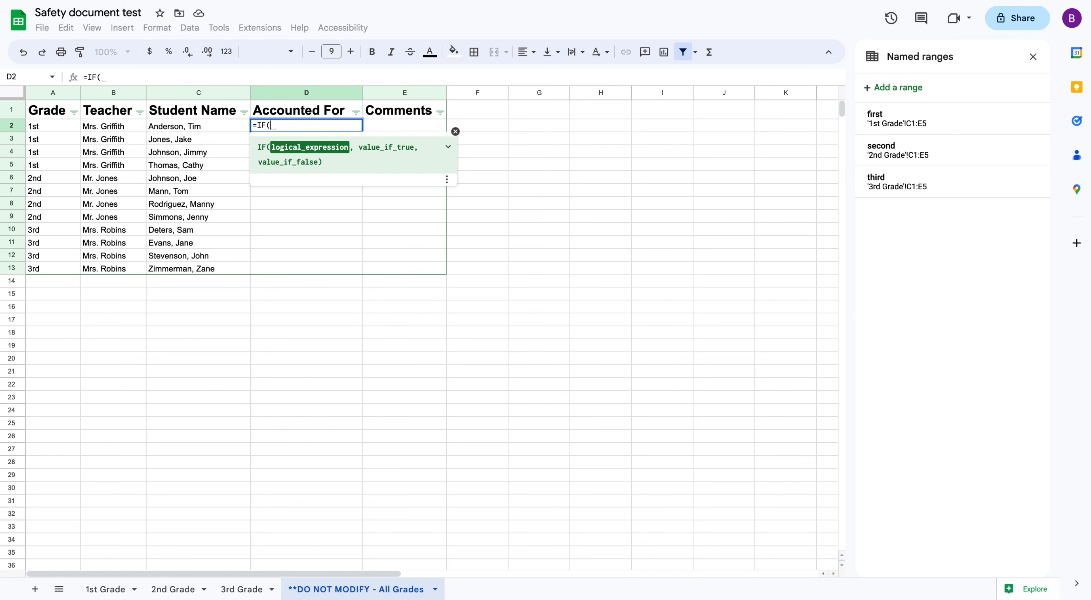
pyautogui.write('vl')
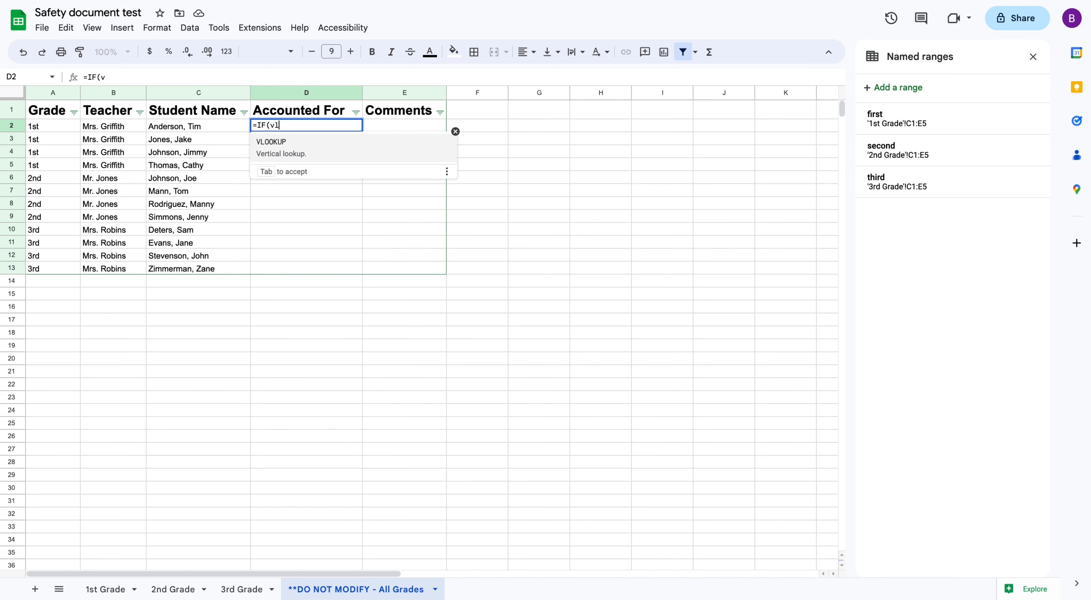
pyautogui.write('ookup')
pyautogui.press('Tab')
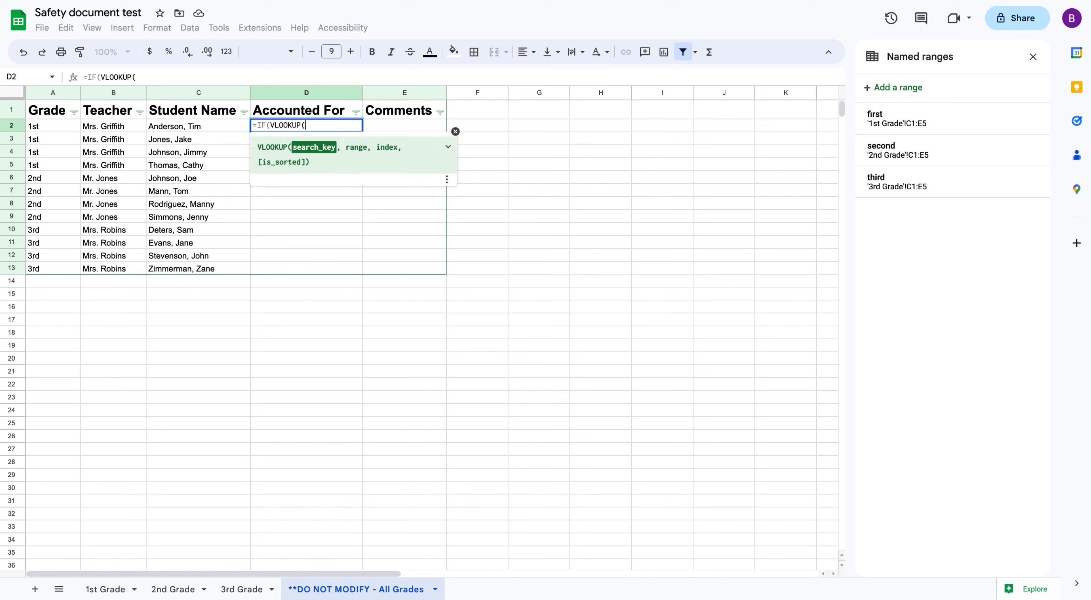
pyautogui.click(202, 127)
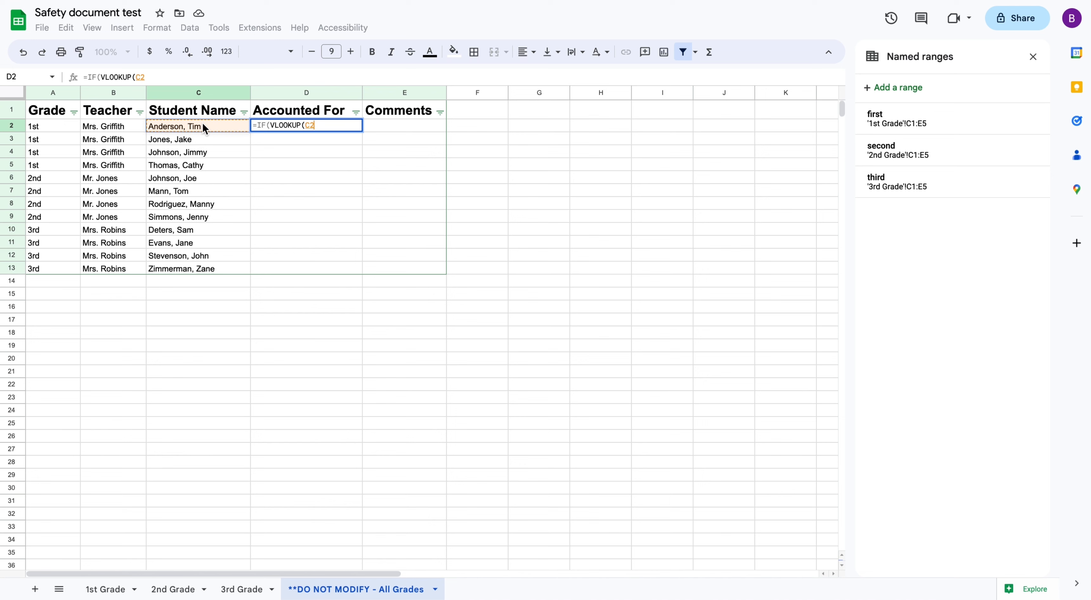
pyautogui.write(', ')
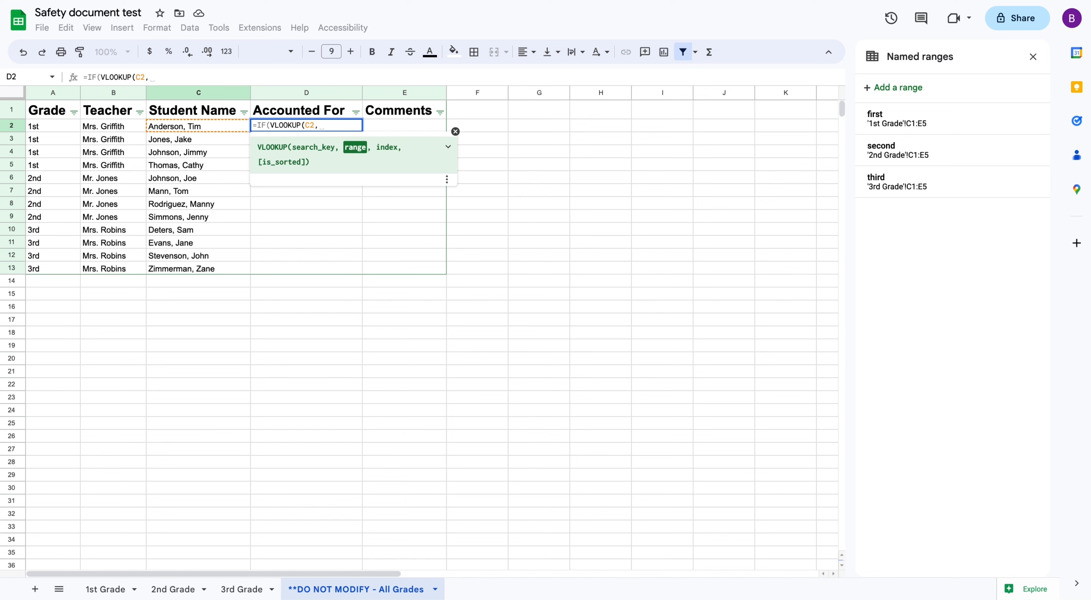
pyautogui.write('firs')
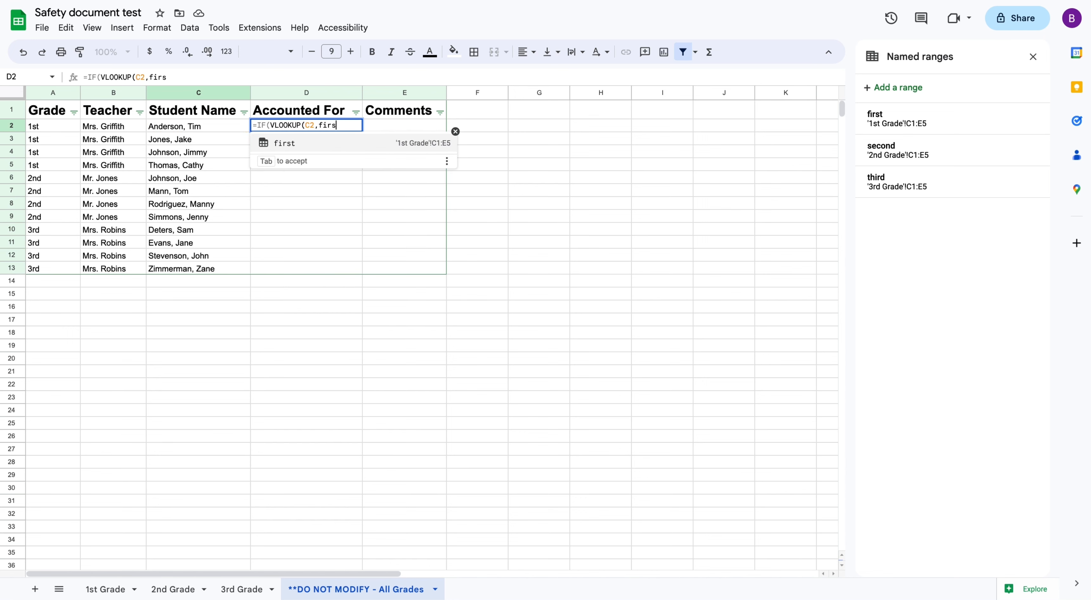
pyautogui.press('Tab')
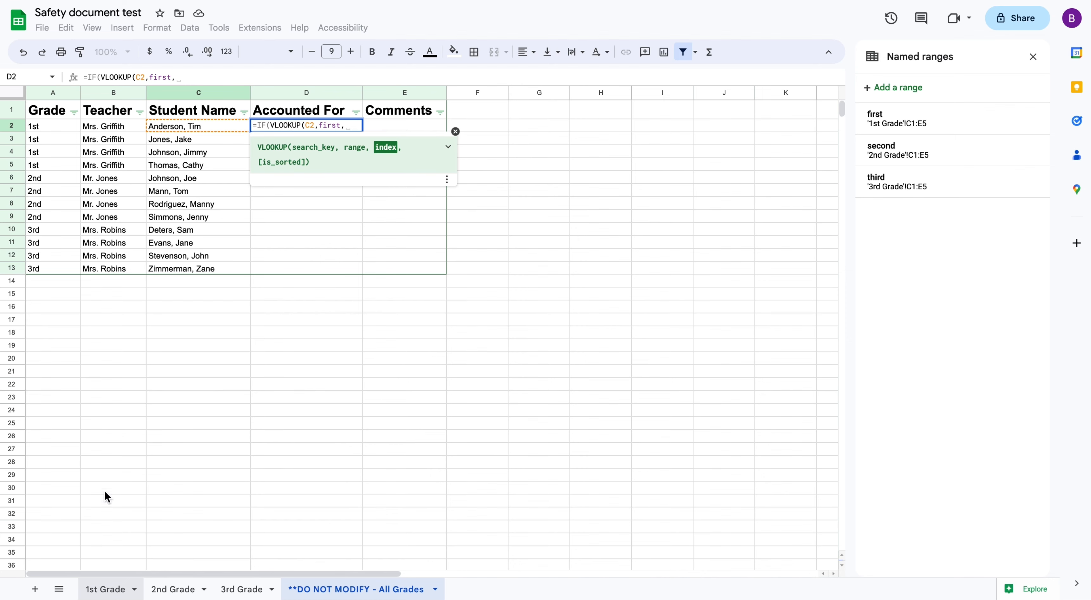
# - Complete the VLOOKUP in the D2 formula of the All Grades sheet with column index 2 and FALSE for an exact match
pyautogui.click(106, 589)
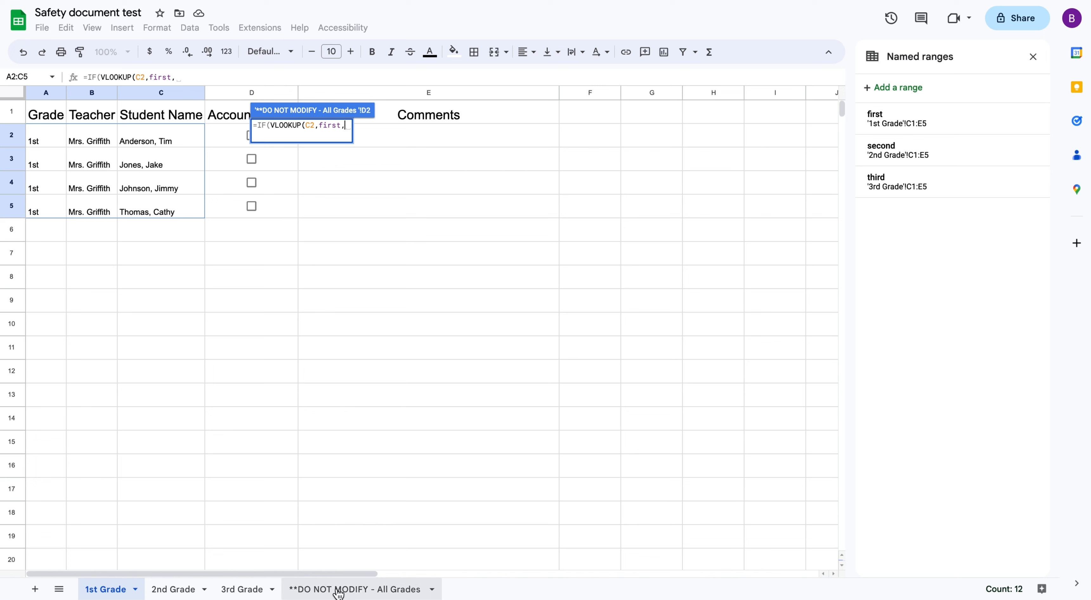
pyautogui.write('1')
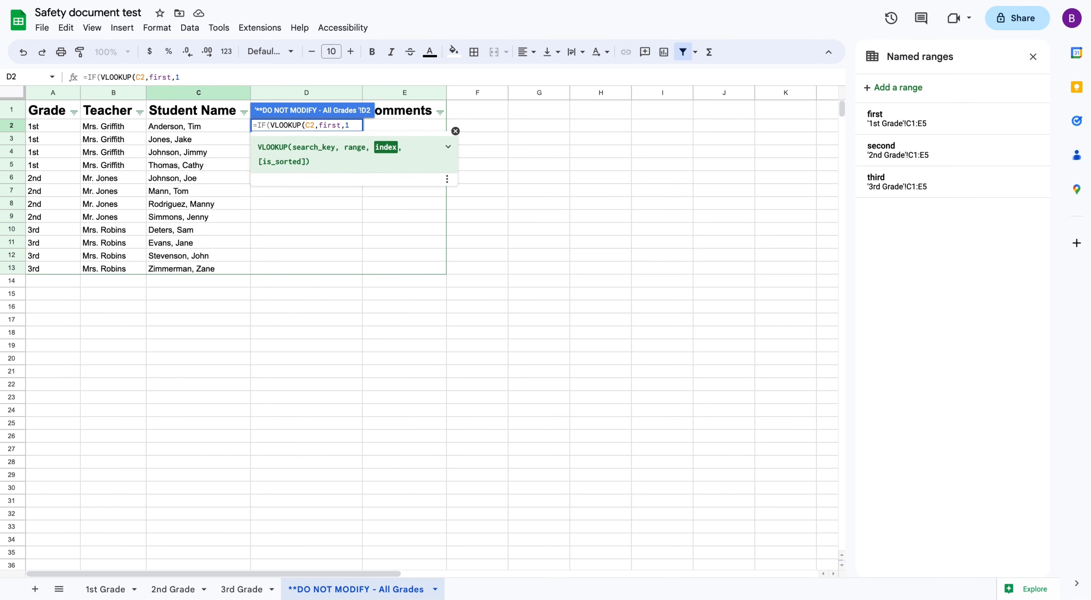
pyautogui.press('BackSpace')
pyautogui.write('2')
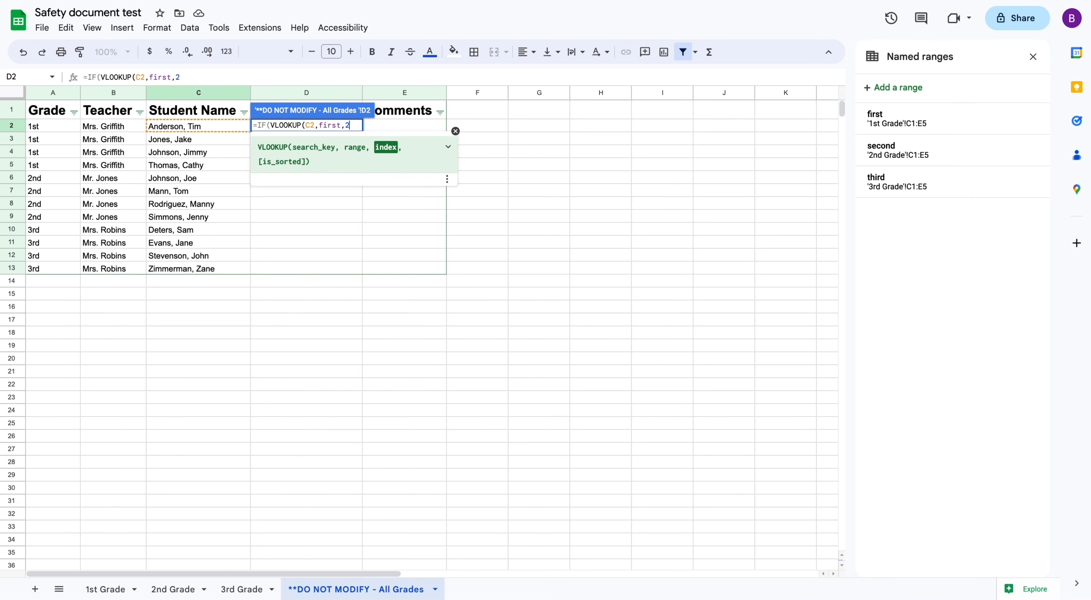
pyautogui.write(',FALSE')
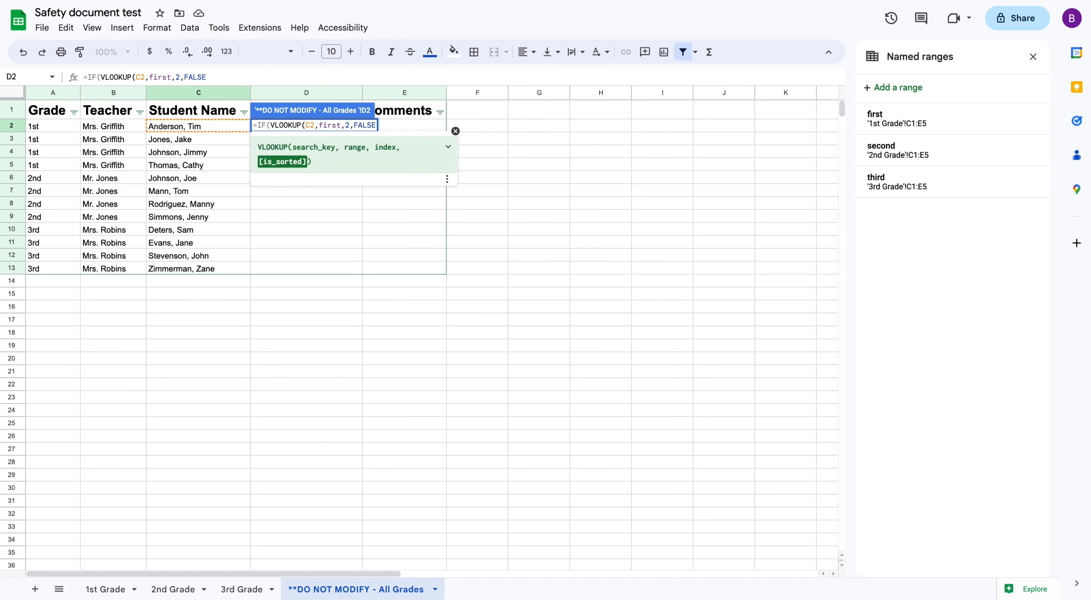
pyautogui.write(')')
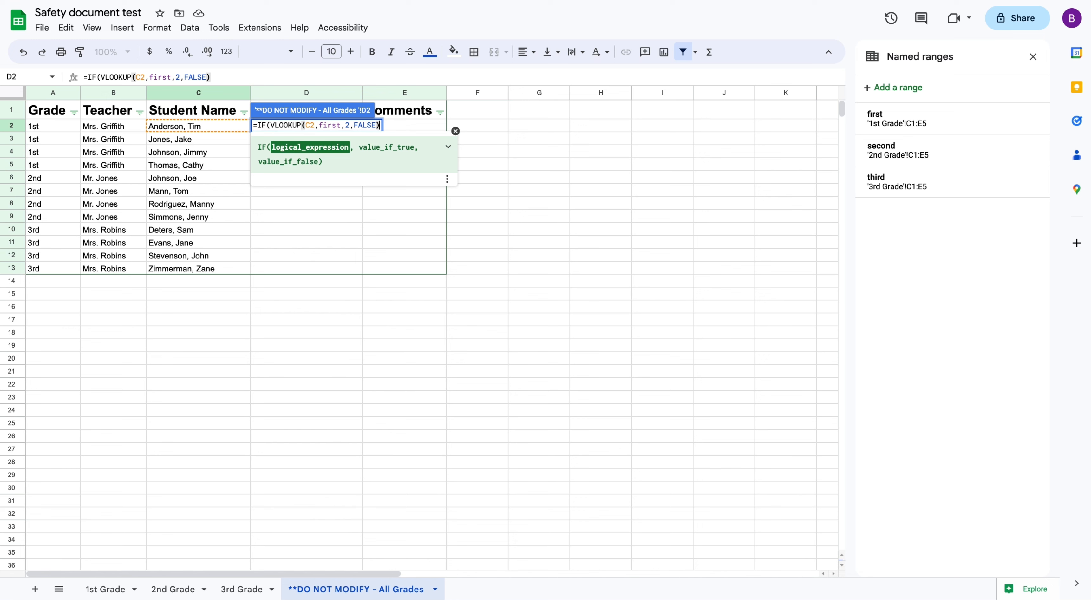
# - Finish the D2 IF formula with " " as the value if true and "Not Accounted For" as the value if false
pyautogui.write(',')
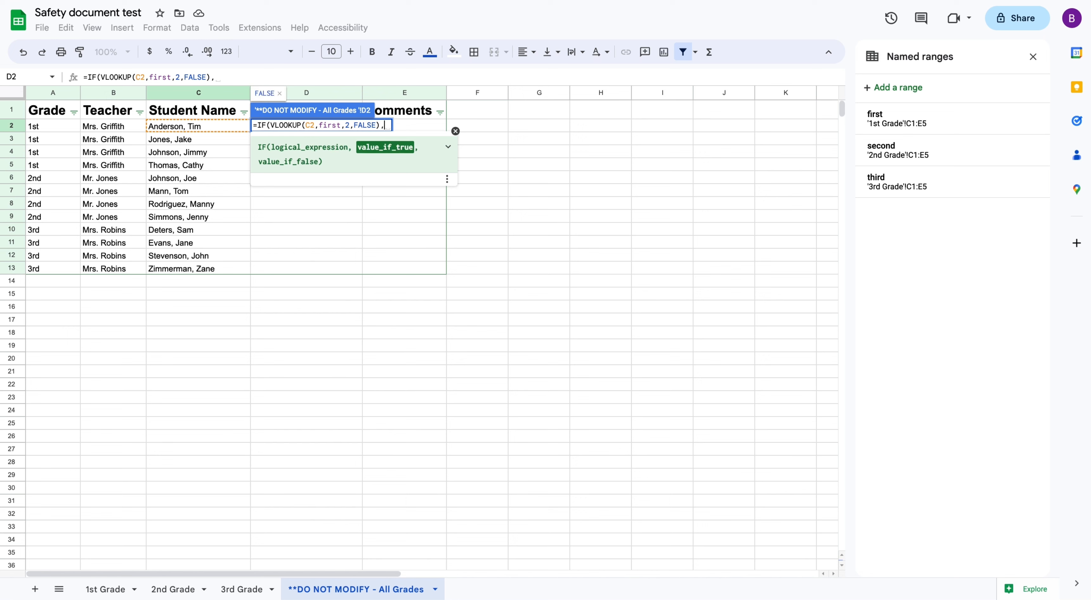
pyautogui.write('" "')
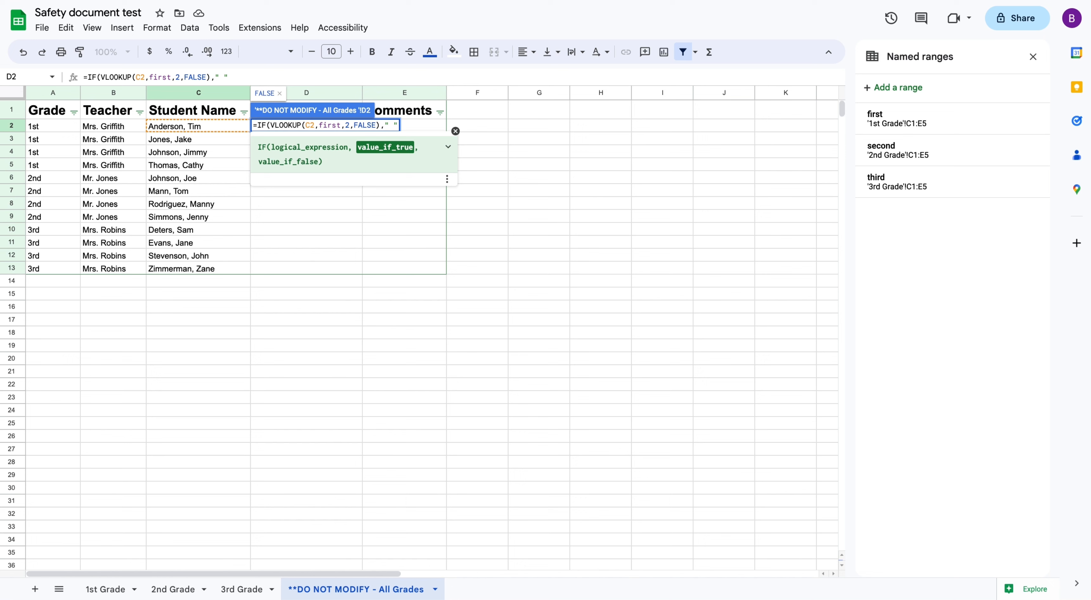
pyautogui.write(',')
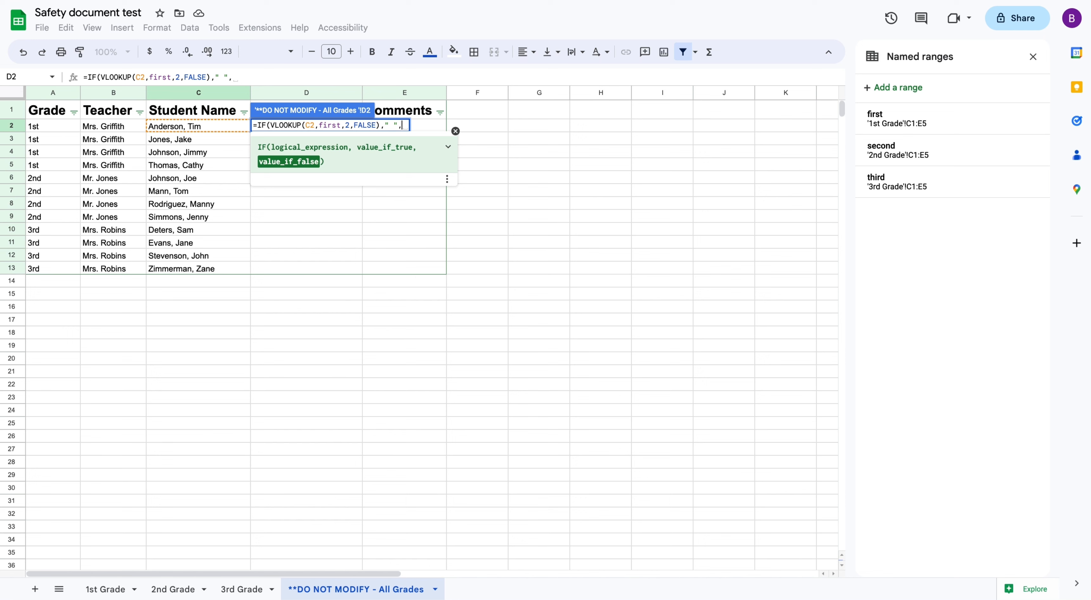
pyautogui.write('"')
pyautogui.write('No')
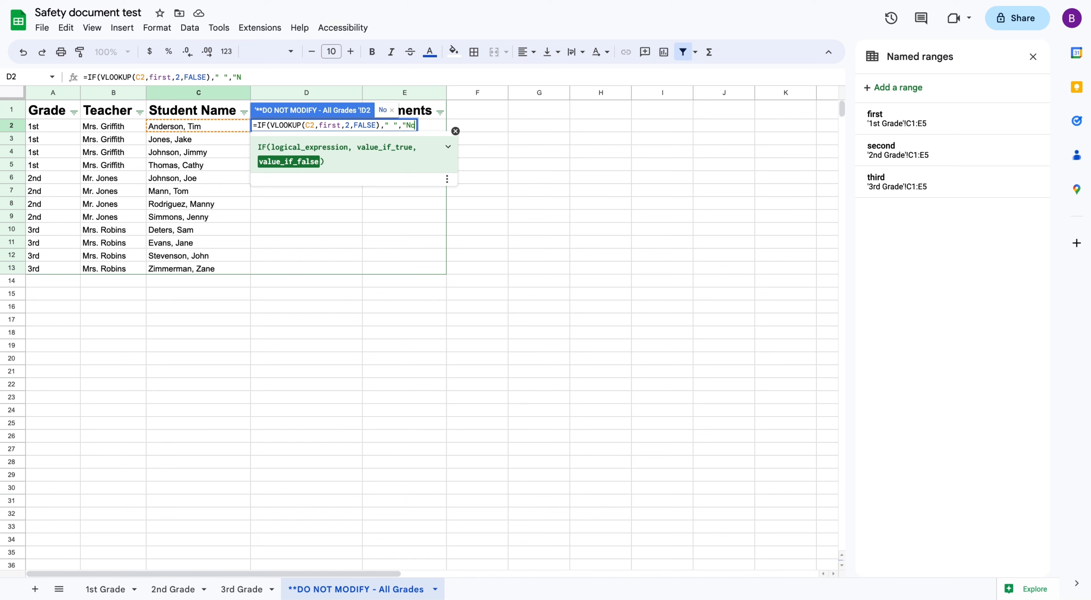
pyautogui.write('t Accounted For')
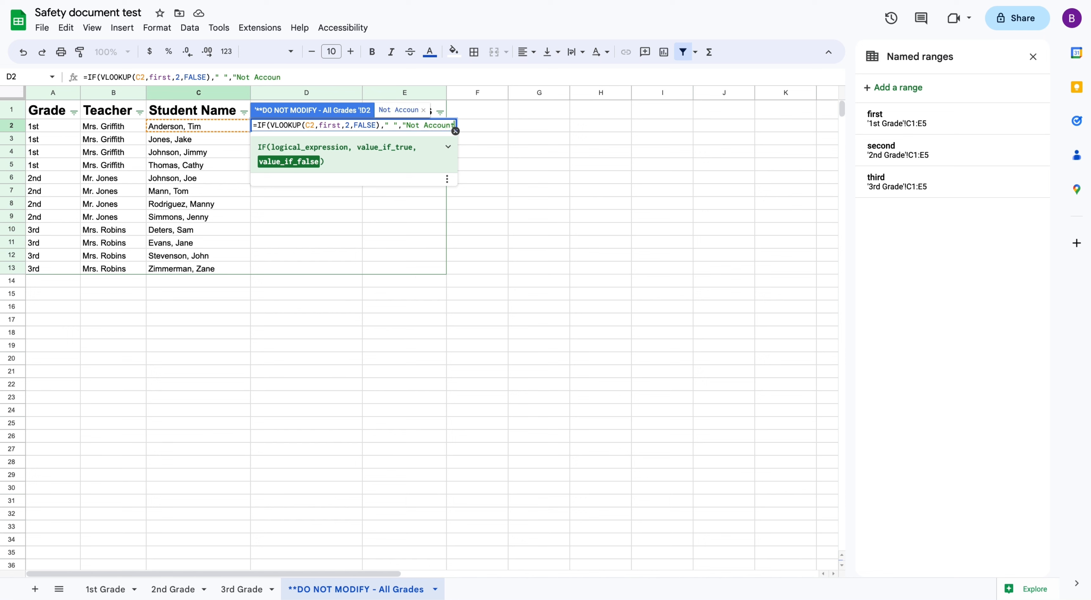
pyautogui.write('"')
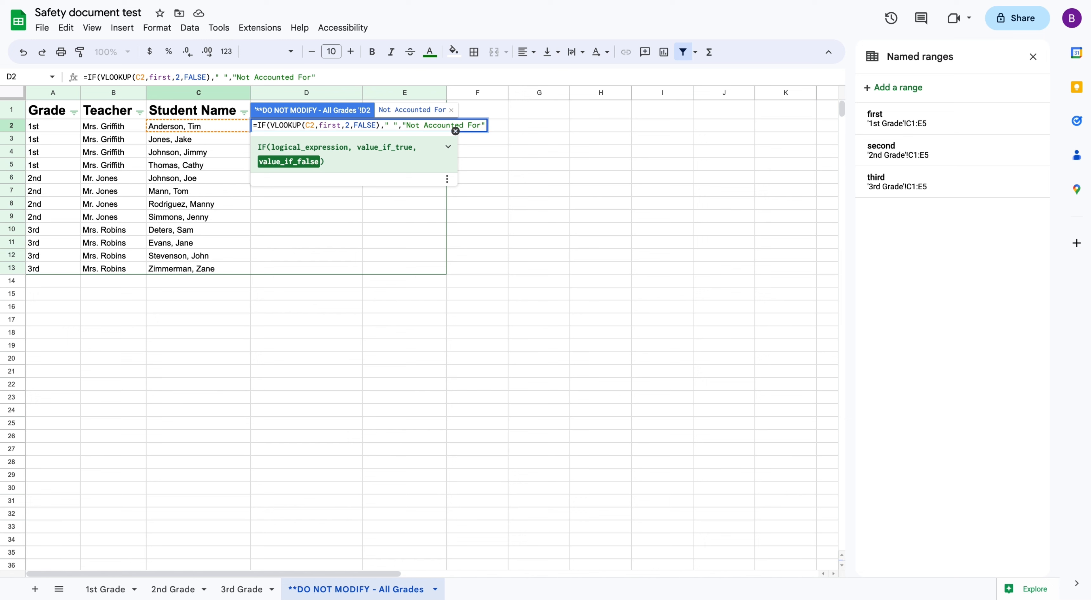
pyautogui.write(')')
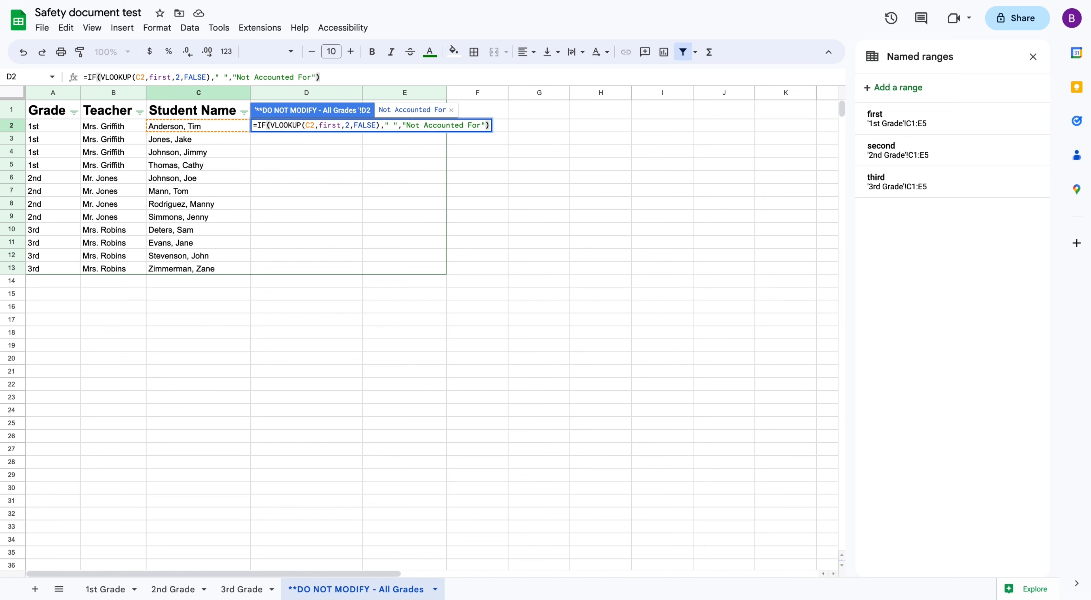
pyautogui.press('Tab')
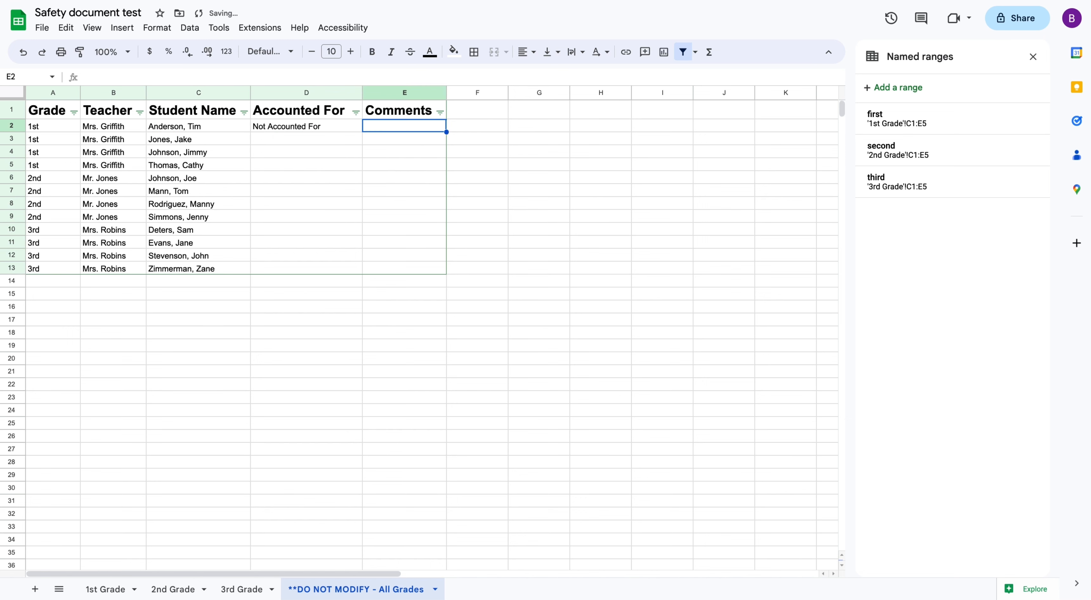
# - Test the D2 formula by ticking the first student's checkbox on the 1st Grade sheet, checking All Grades, and clearing the checkbox again
pyautogui.click(296, 130)
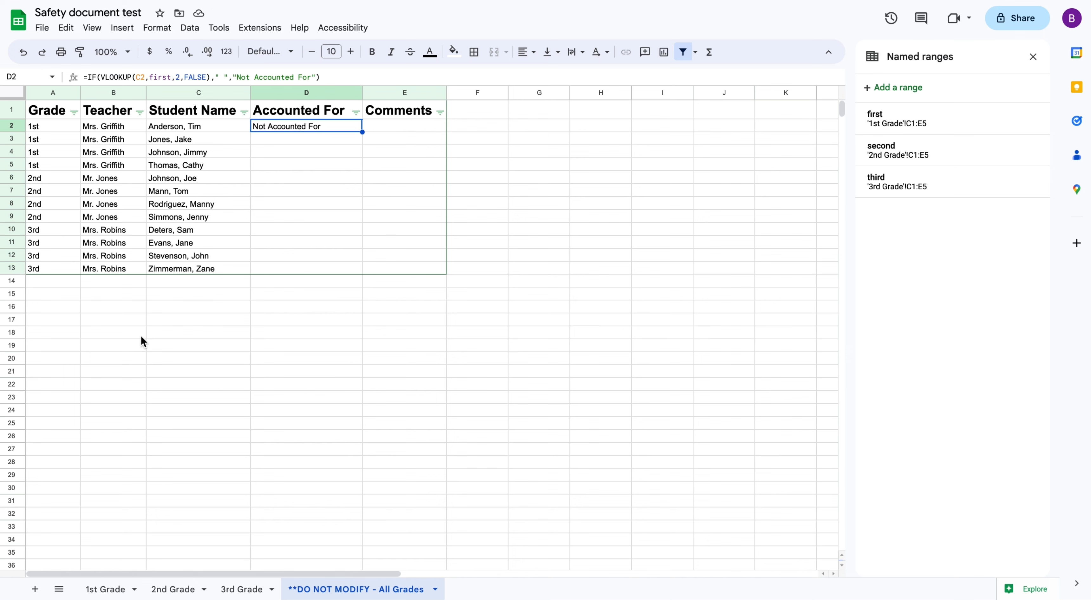
pyautogui.moveTo(108, 561)
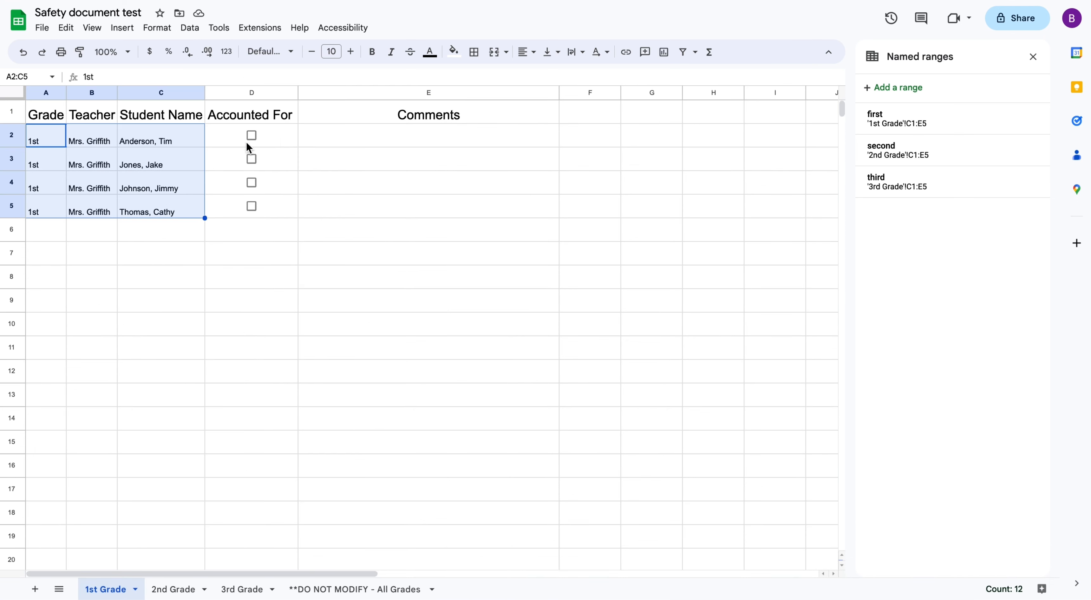
pyautogui.click(251, 135)
pyautogui.click(261, 358)
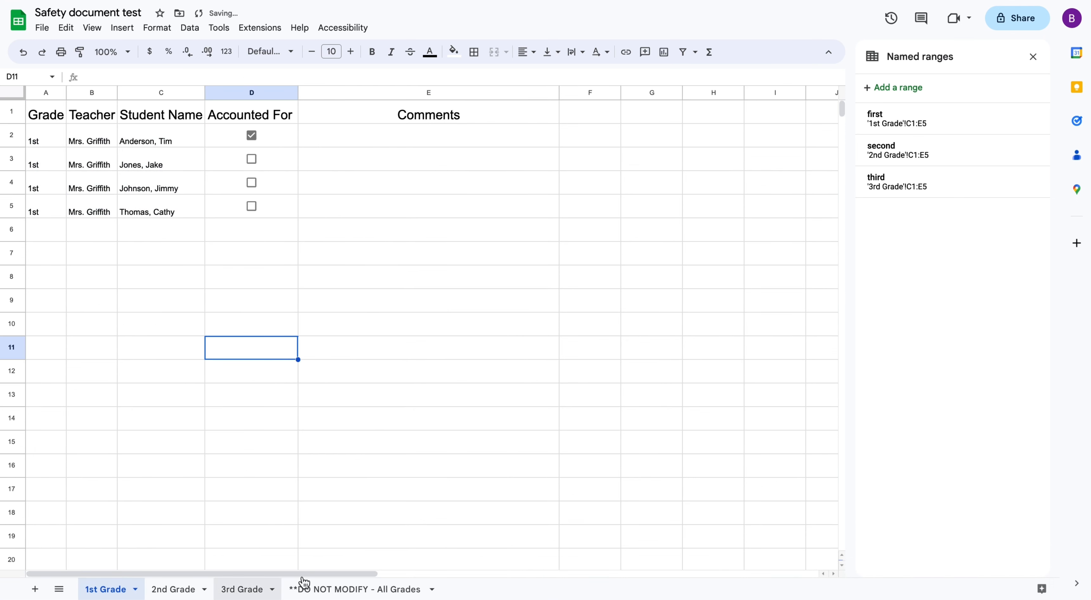
pyautogui.click(325, 590)
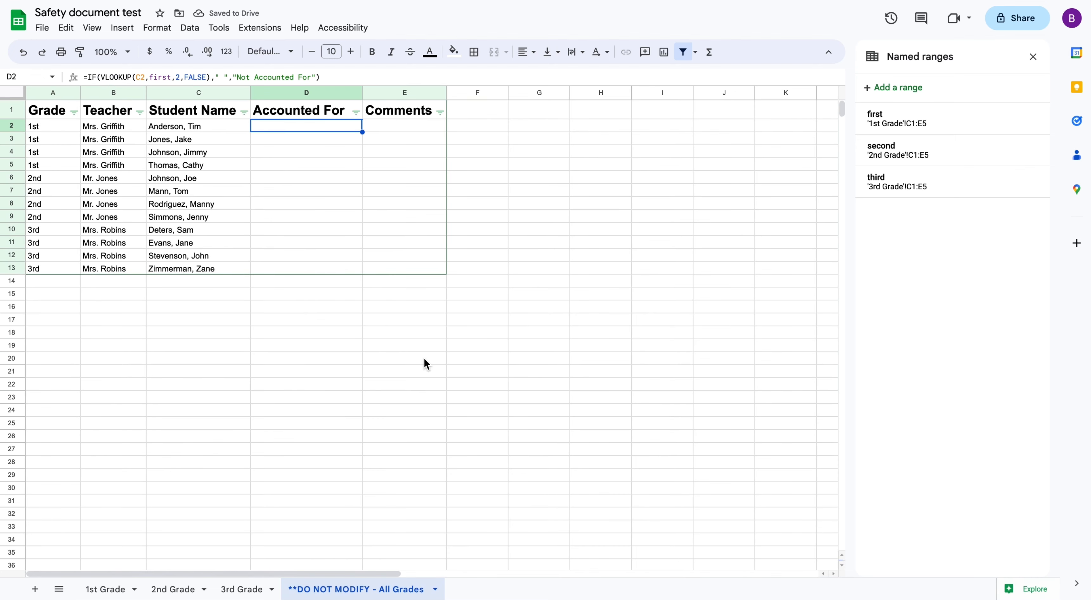
pyautogui.click(123, 589)
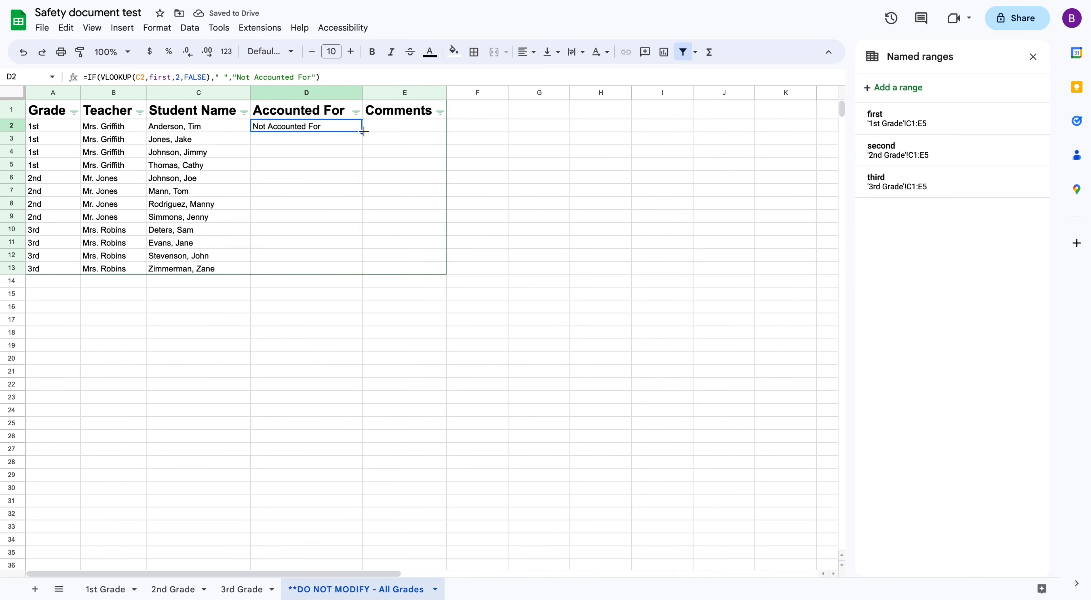
# - Fill the D2 formula down the Accounted For column of the All Grades sheet through D13
pyautogui.moveTo(363, 133); pyautogui.dragTo(350, 270)
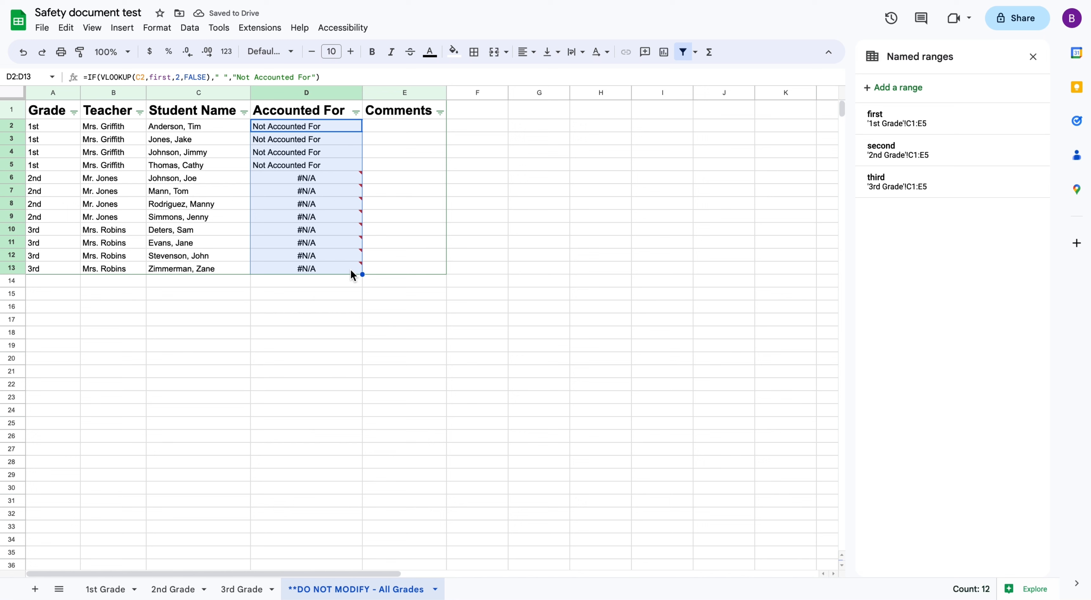
# - Change the lookup range in the D6 formula to the named range "second" and fill it down through D13
pyautogui.click(287, 176)
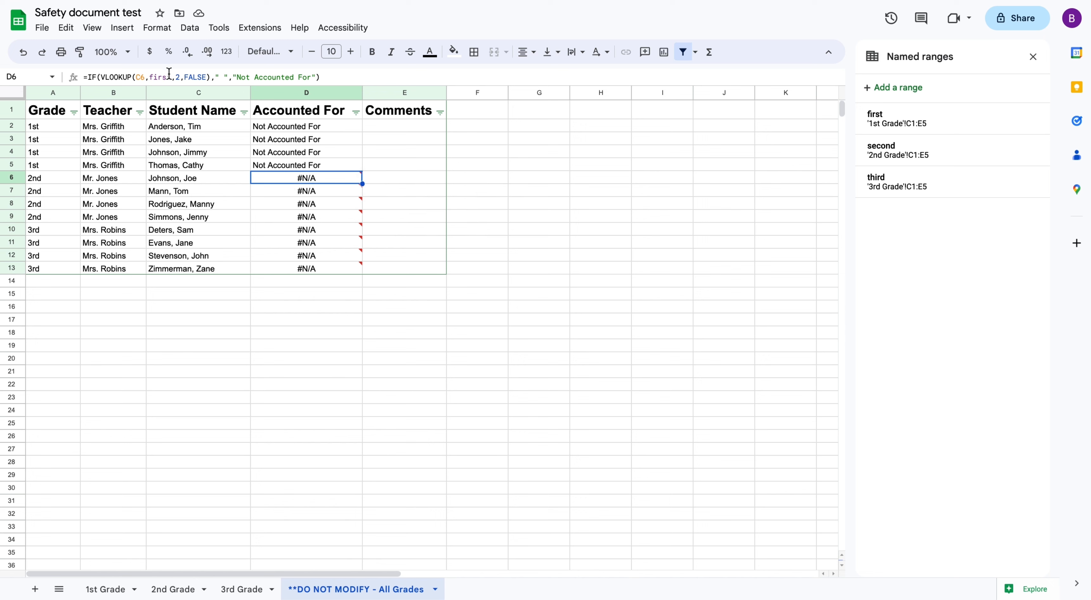
pyautogui.moveTo(170, 76); pyautogui.dragTo(150, 77)
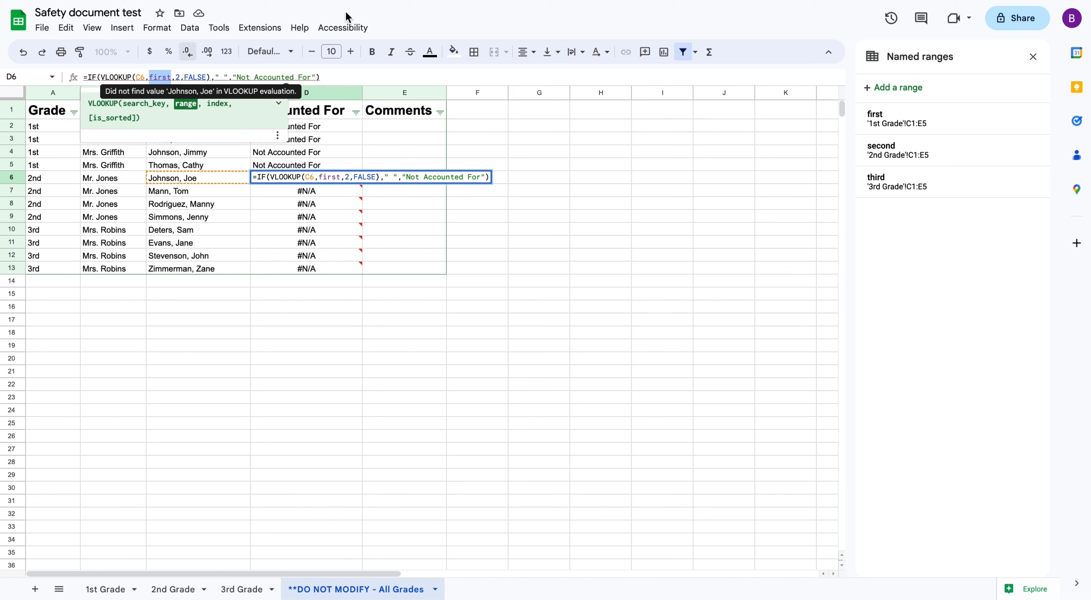
pyautogui.write('se')
pyautogui.press('Tab')
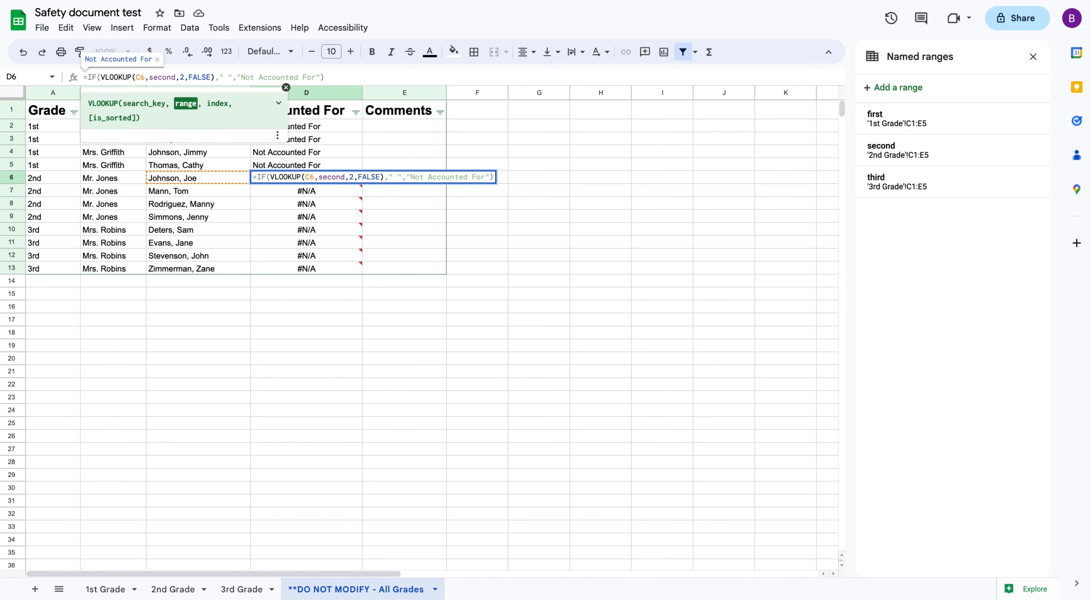
pyautogui.press('Tab')
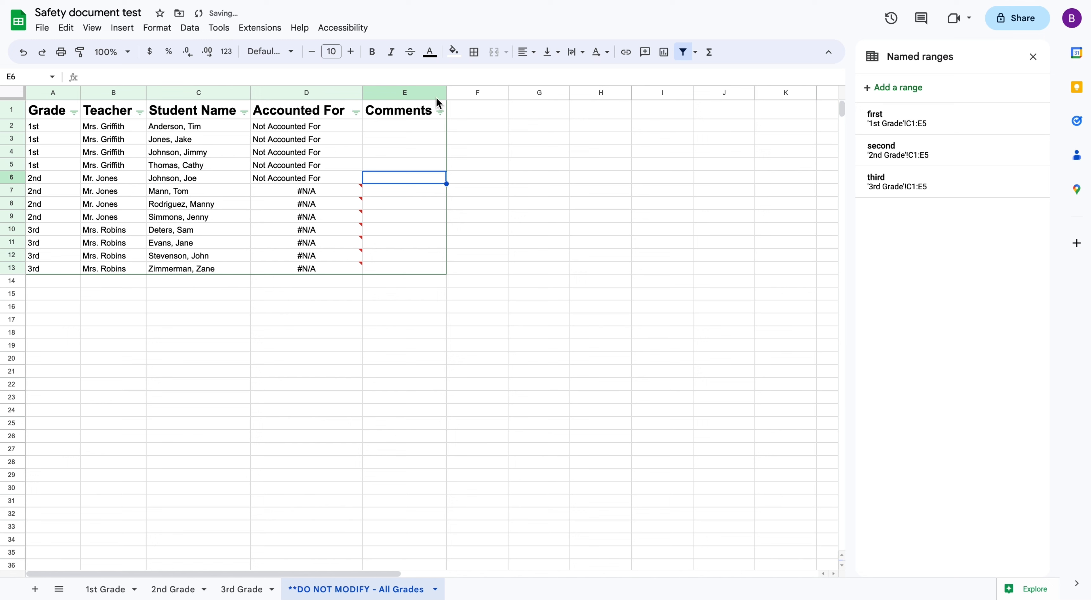
pyautogui.click(317, 178)
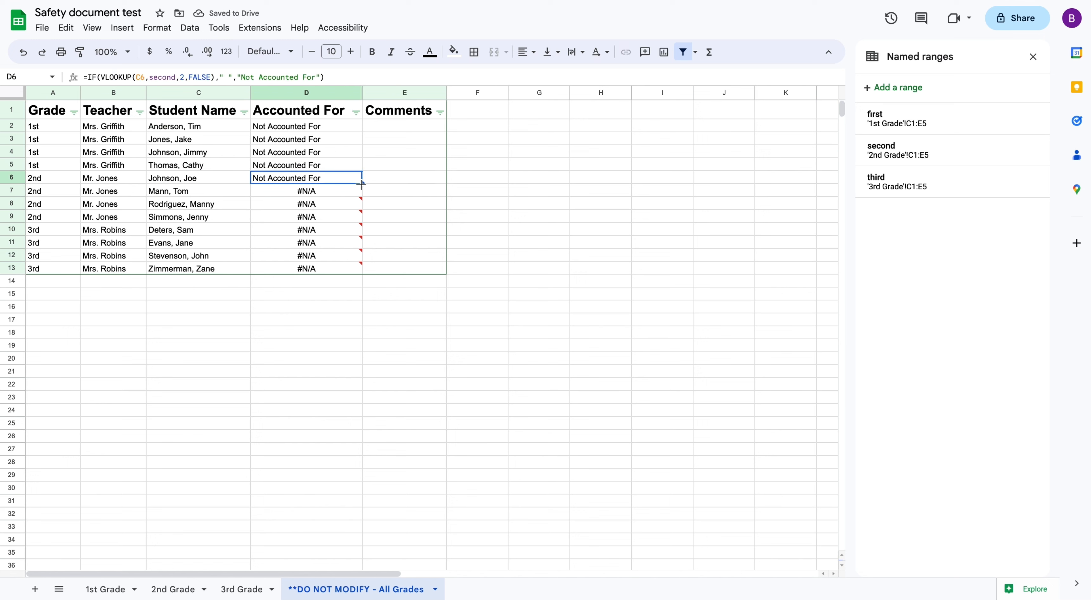
pyautogui.moveTo(361, 184); pyautogui.dragTo(347, 267)
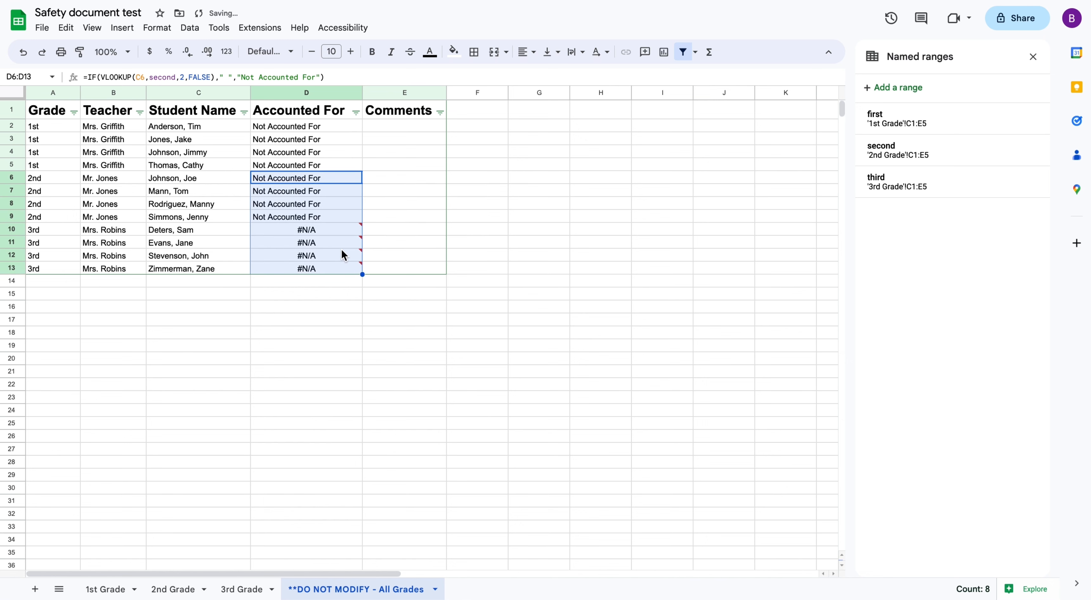
# - Change the lookup range in the D10 formula to the named range "third" and fill it down through D13
pyautogui.click(329, 229)
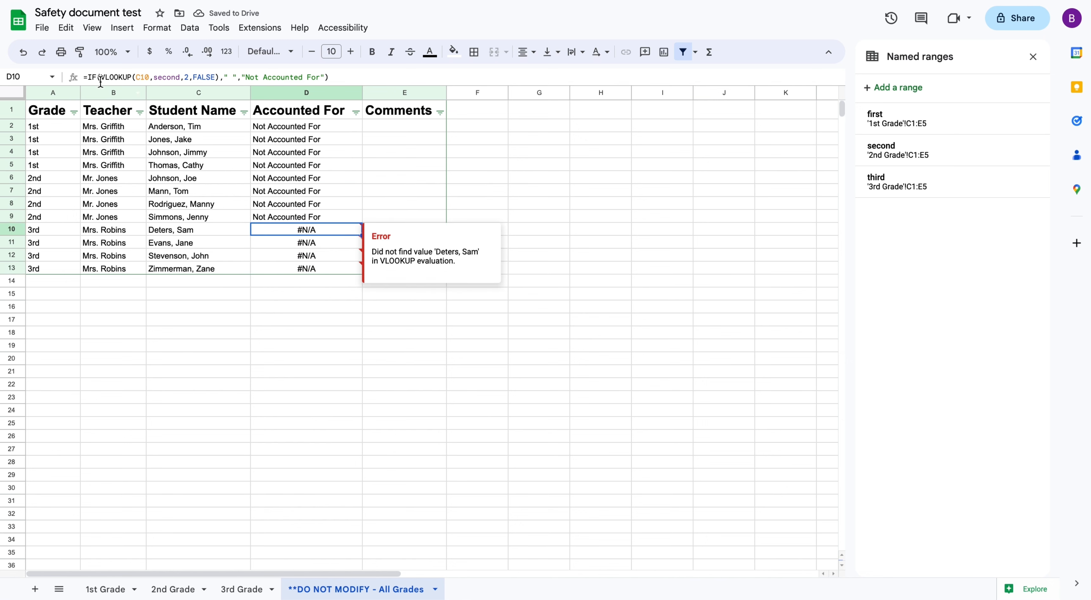
pyautogui.moveTo(181, 77); pyautogui.dragTo(155, 78)
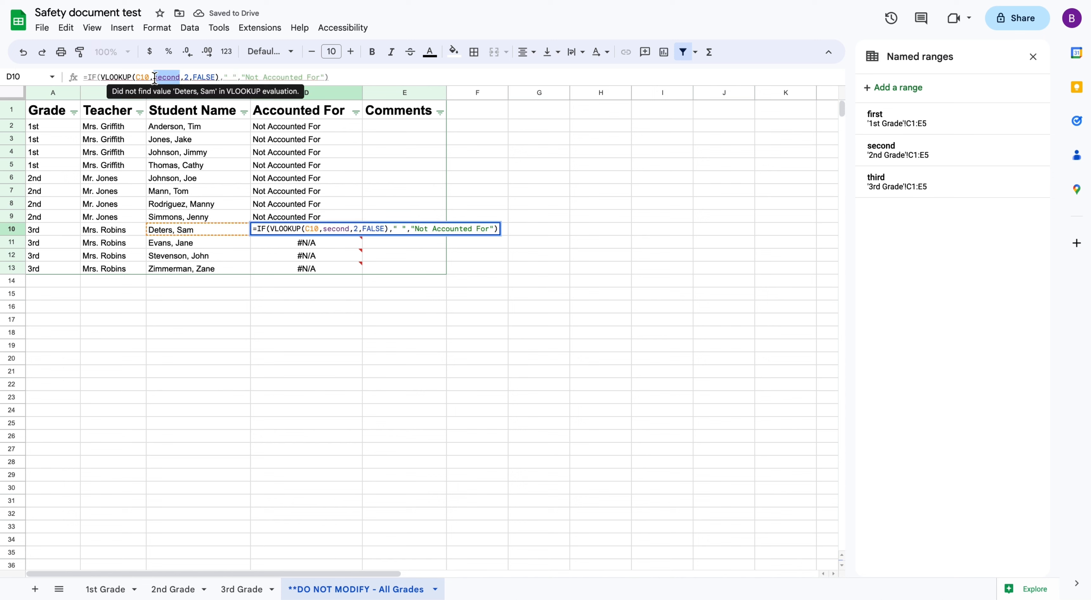
pyautogui.write('third')
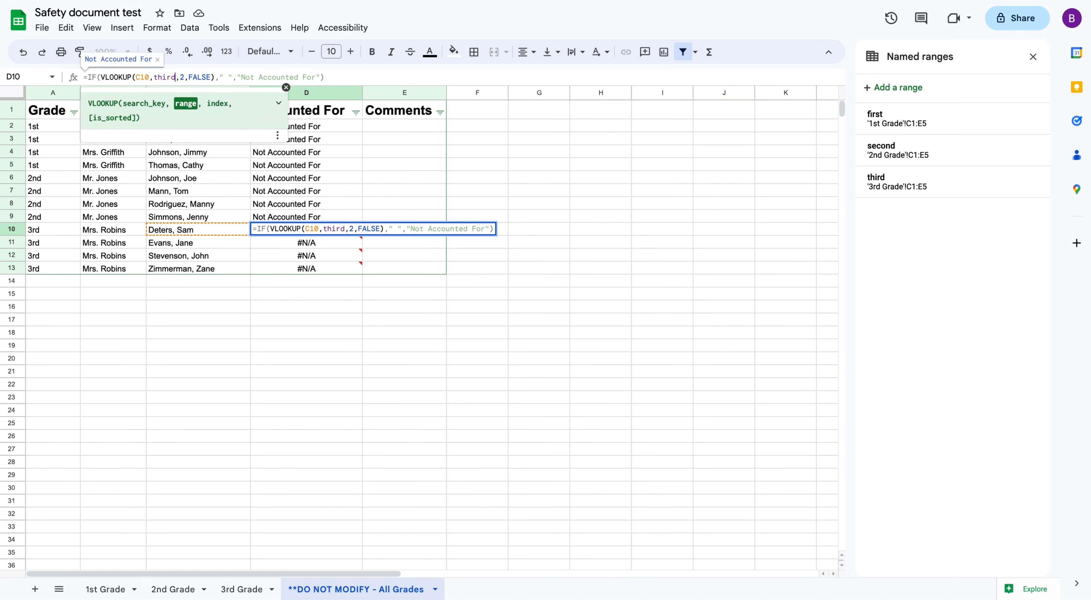
pyautogui.press('Tab')
pyautogui.click(342, 227)
pyautogui.click(313, 346)
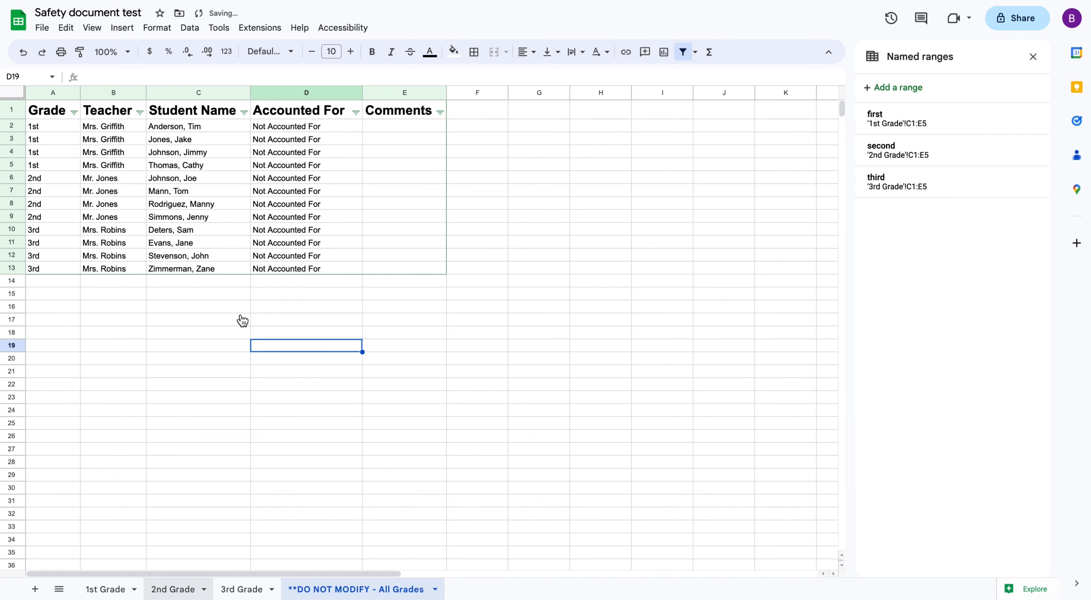
# - Tick the Accounted For checkboxes in D4 and D2 of the 2nd Grade sheet and check the matching rows on All Grades
pyautogui.click(253, 181)
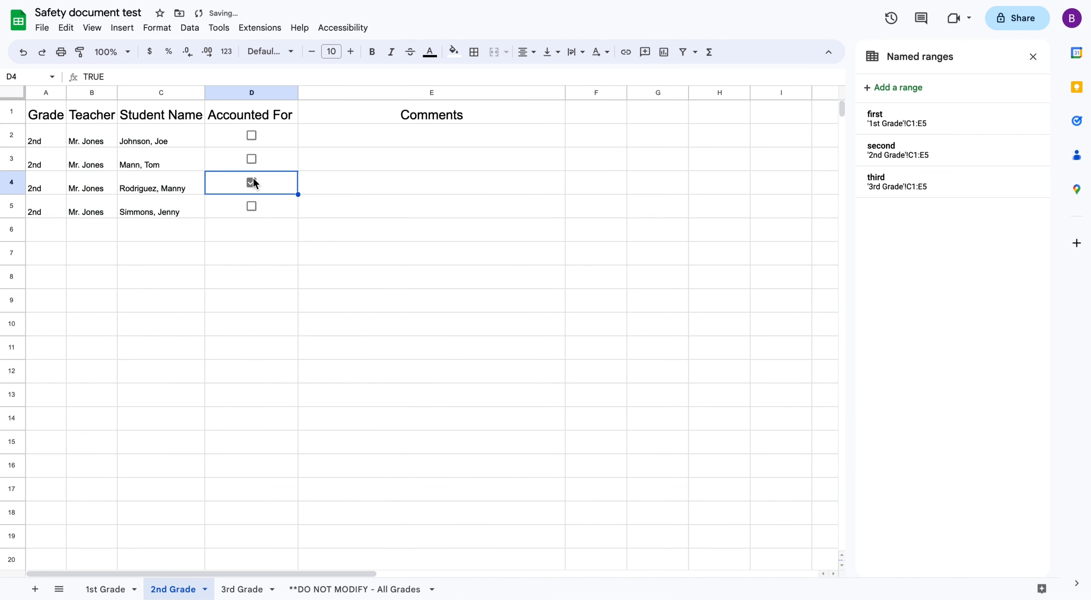
pyautogui.click(253, 134)
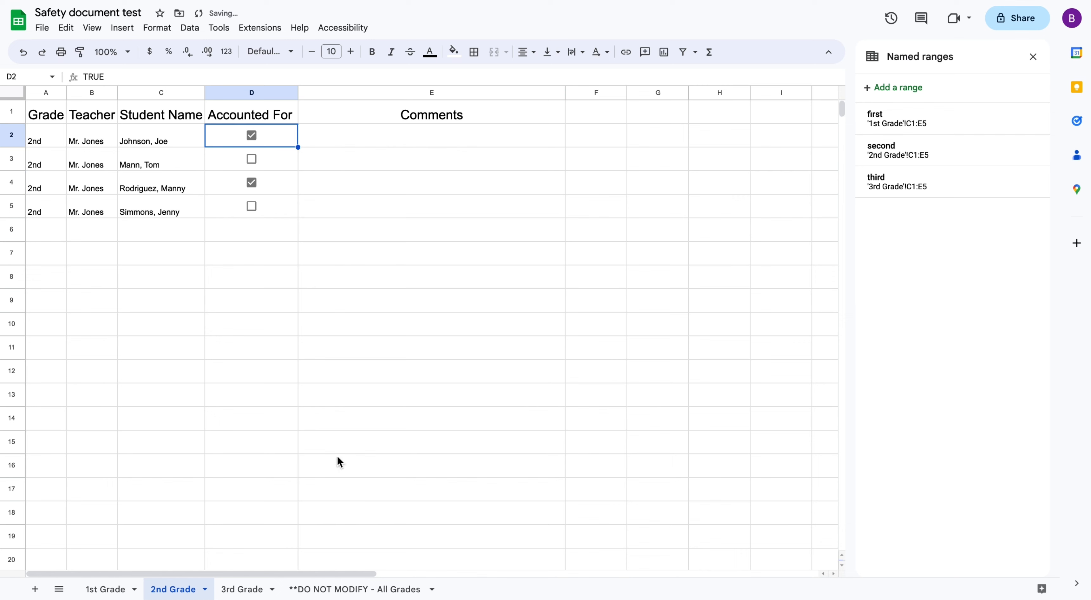
pyautogui.click(355, 593)
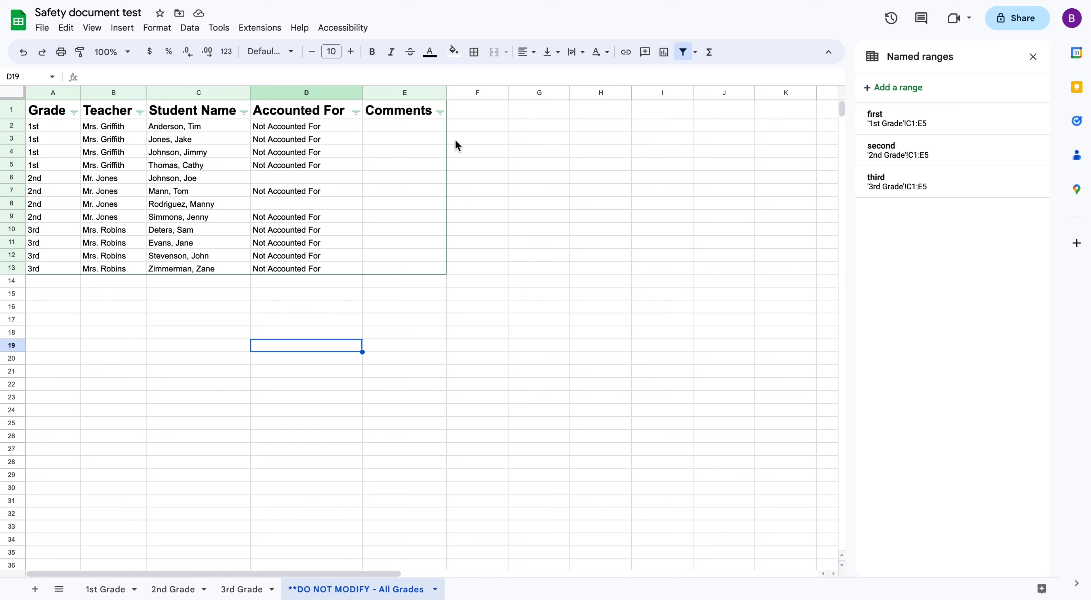
# - Enter the formula =VLOOKUP(C2,first,3,False) in E2 of the All Grades sheet's Comments column
pyautogui.click(434, 126)
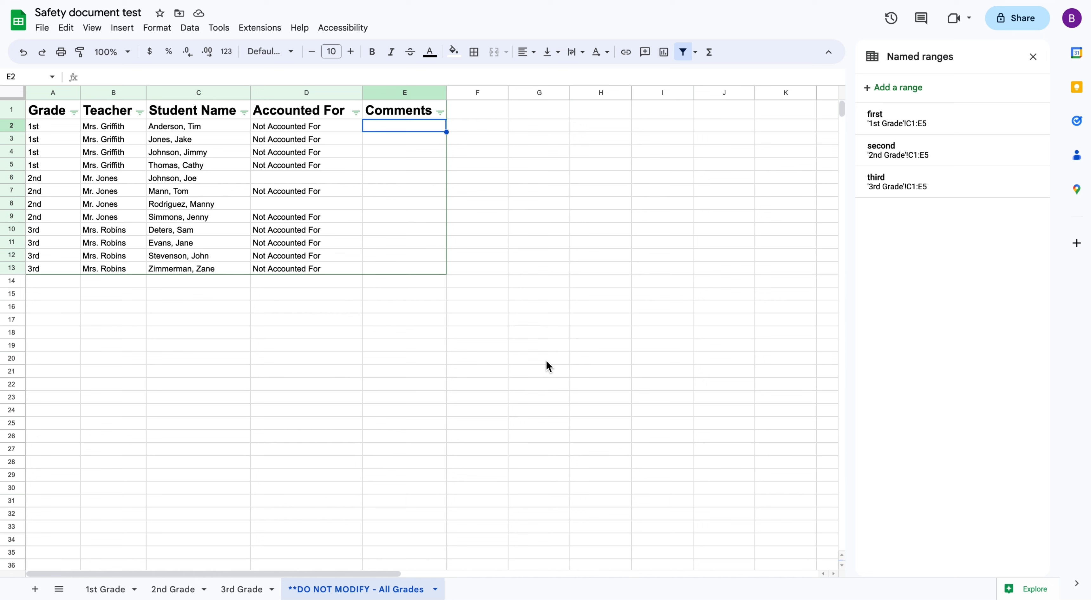
pyautogui.write('=')
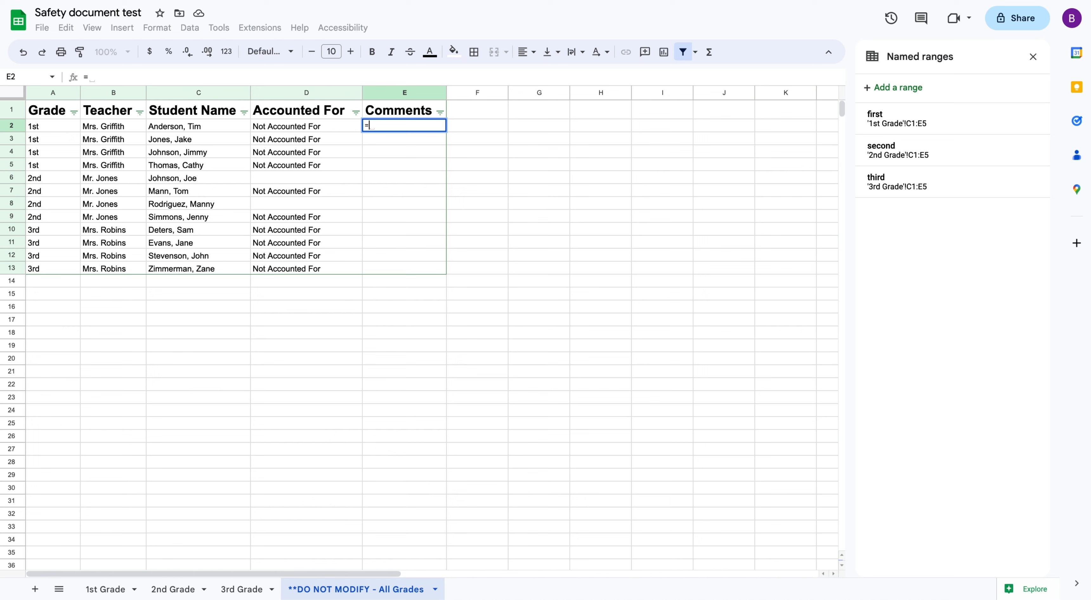
pyautogui.write('vl')
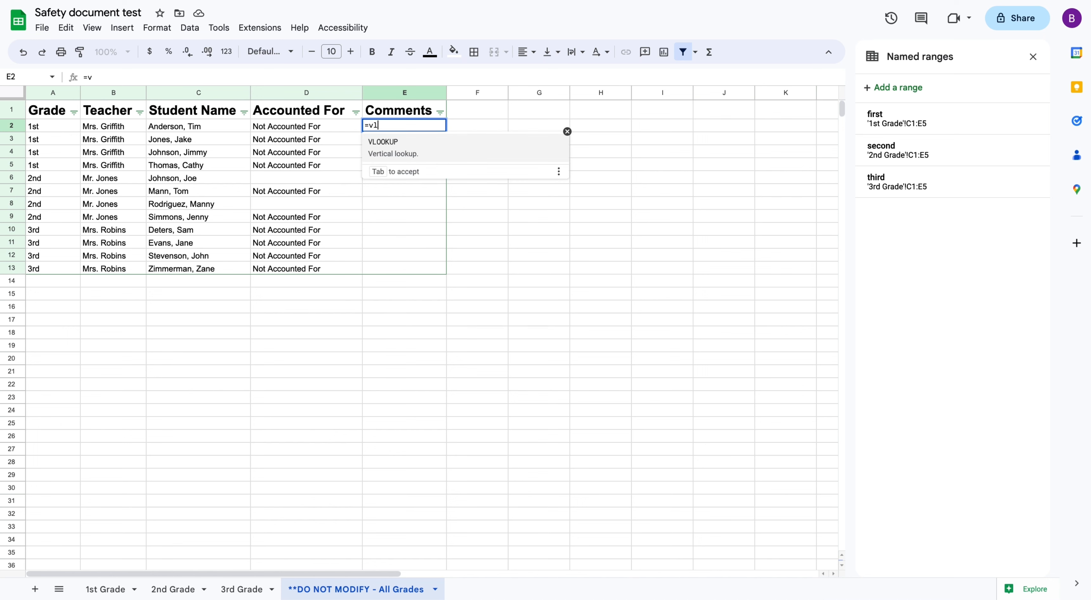
pyautogui.write('ookup(')
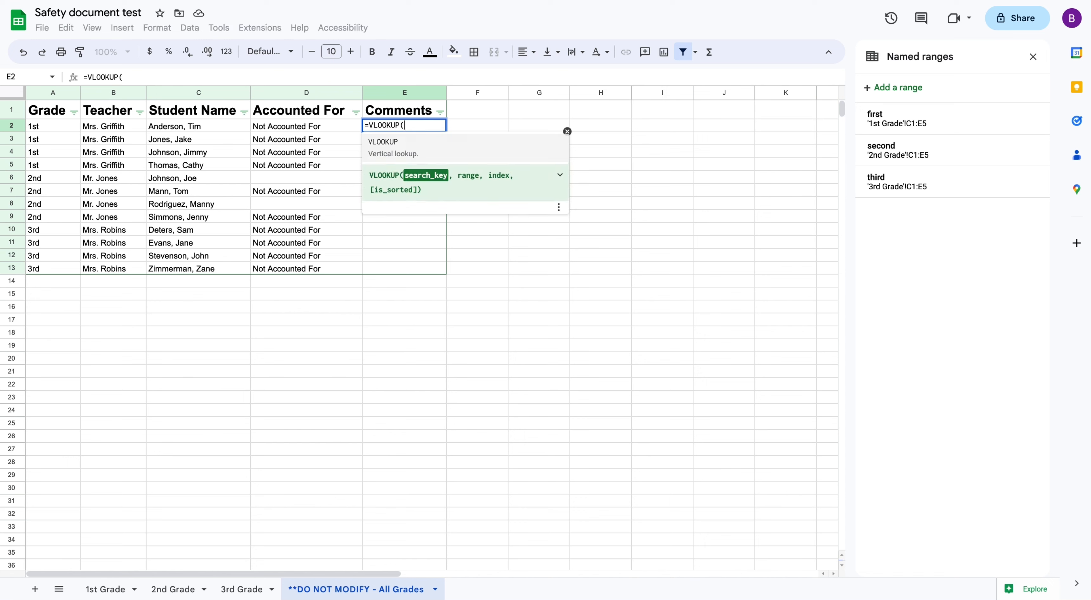
pyautogui.click(232, 123)
pyautogui.write(',')
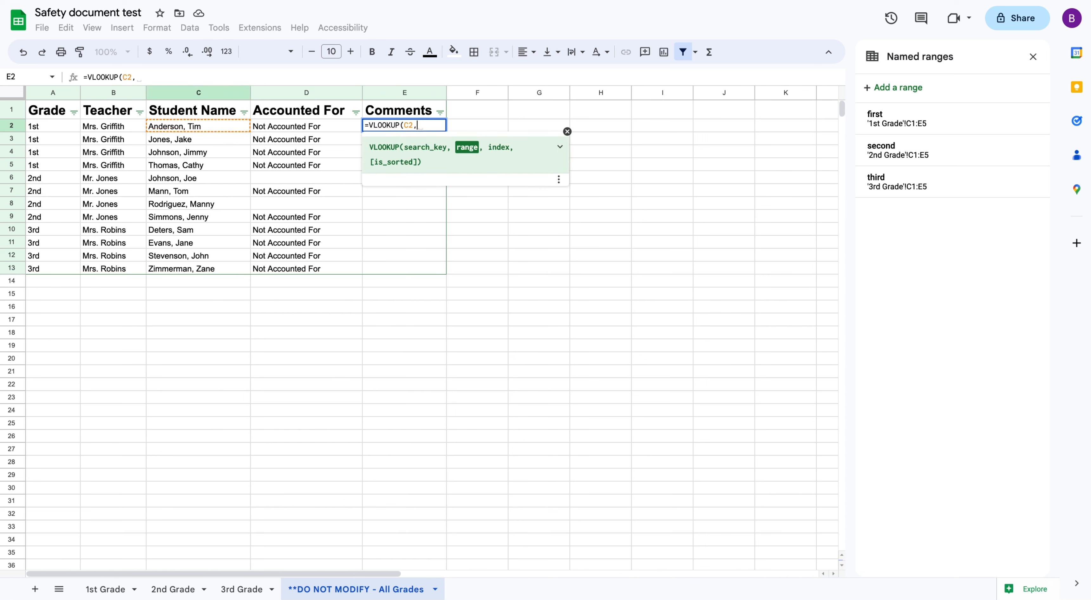
pyautogui.write('first,')
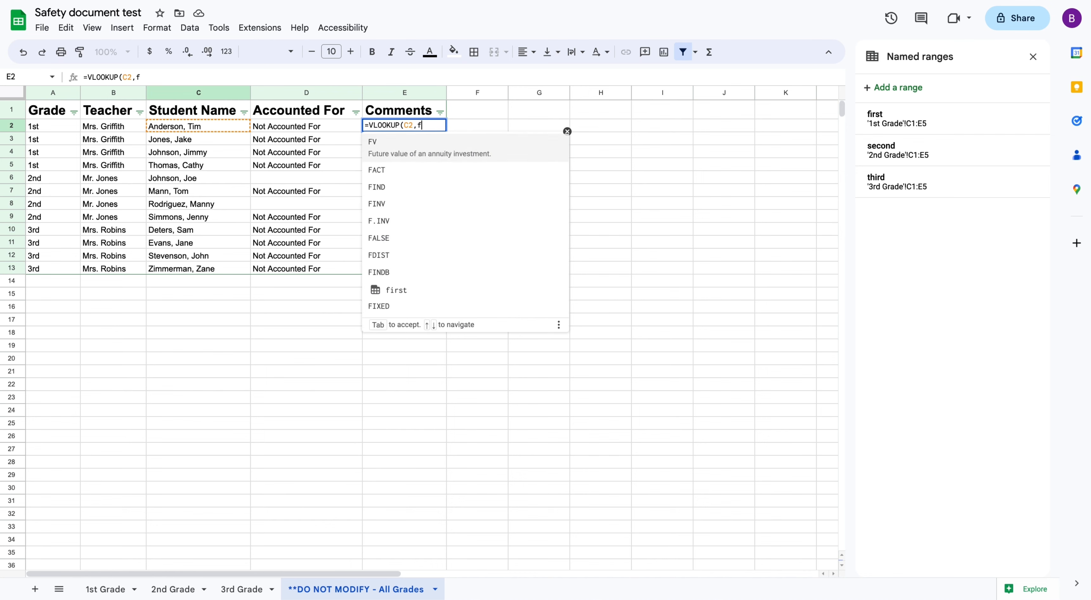
pyautogui.click(242, 589)
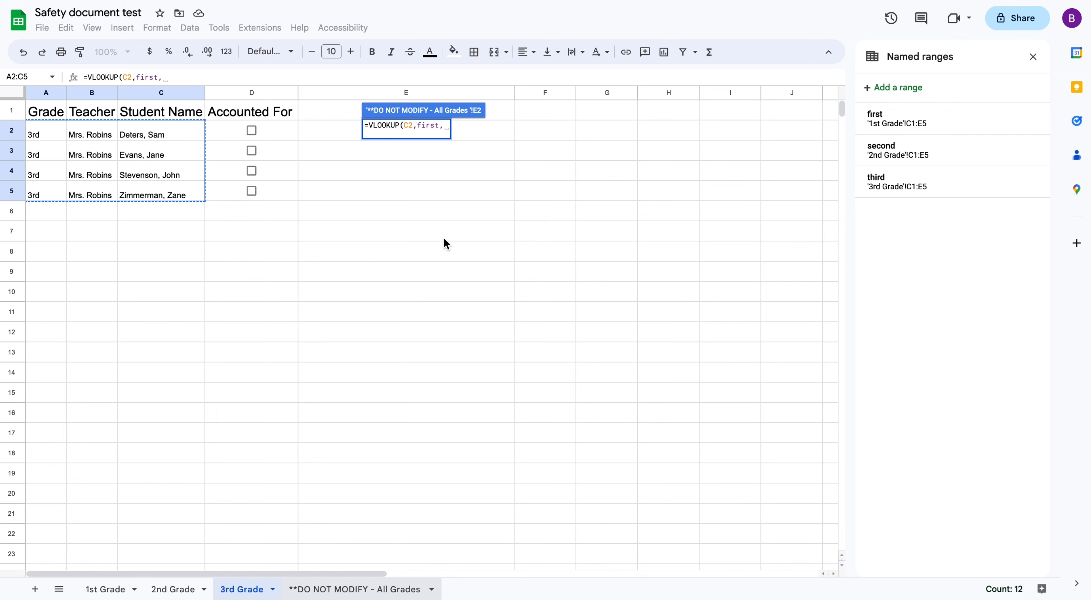
pyautogui.write('3,')
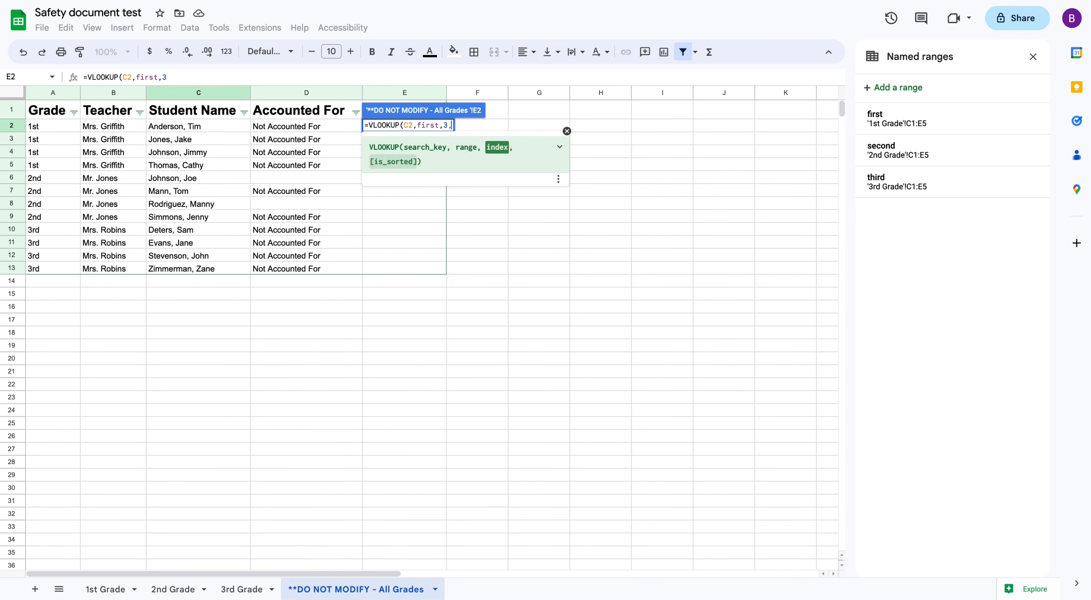
pyautogui.write('Fa')
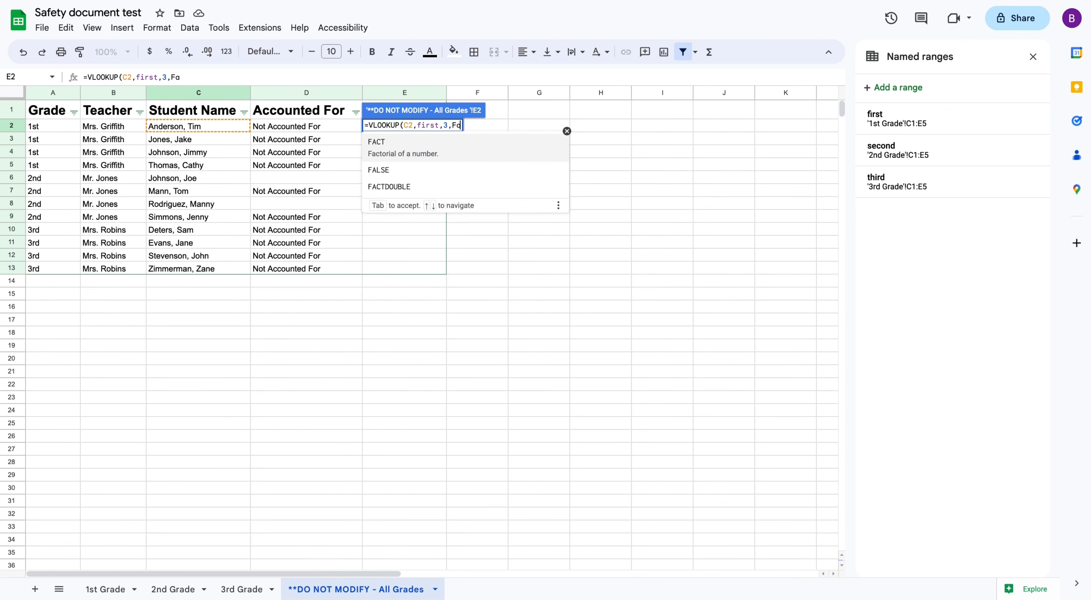
pyautogui.write('lse')
pyautogui.press('Tab')
pyautogui.press('Tab')
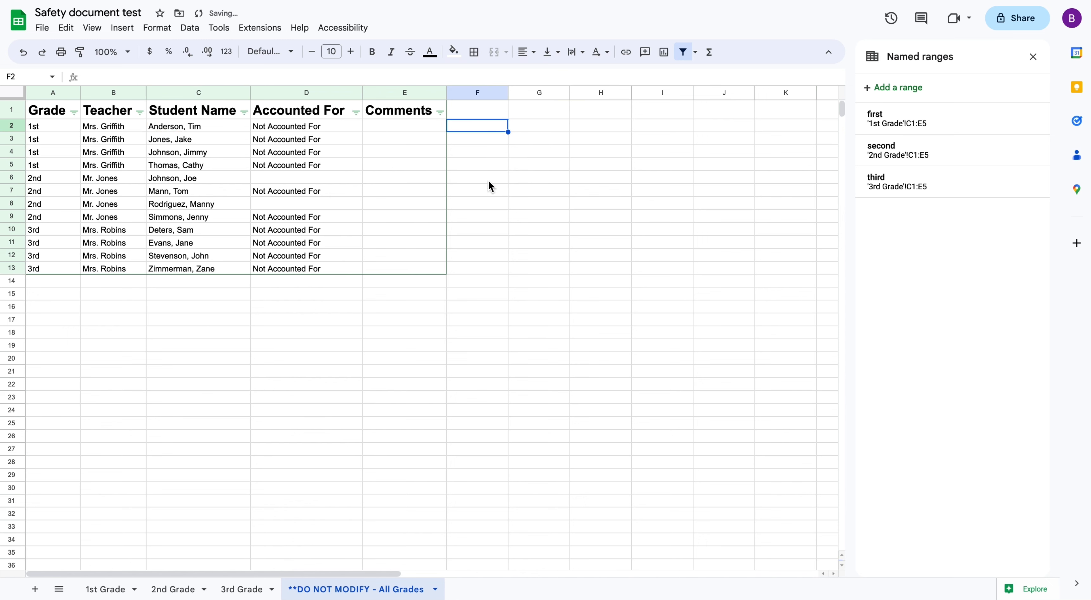
# - Fill the E2 formula down the Comments column through row 13, clearing the extra copy in E14
pyautogui.click(422, 125)
pyautogui.moveTo(447, 132); pyautogui.dragTo(442, 280)
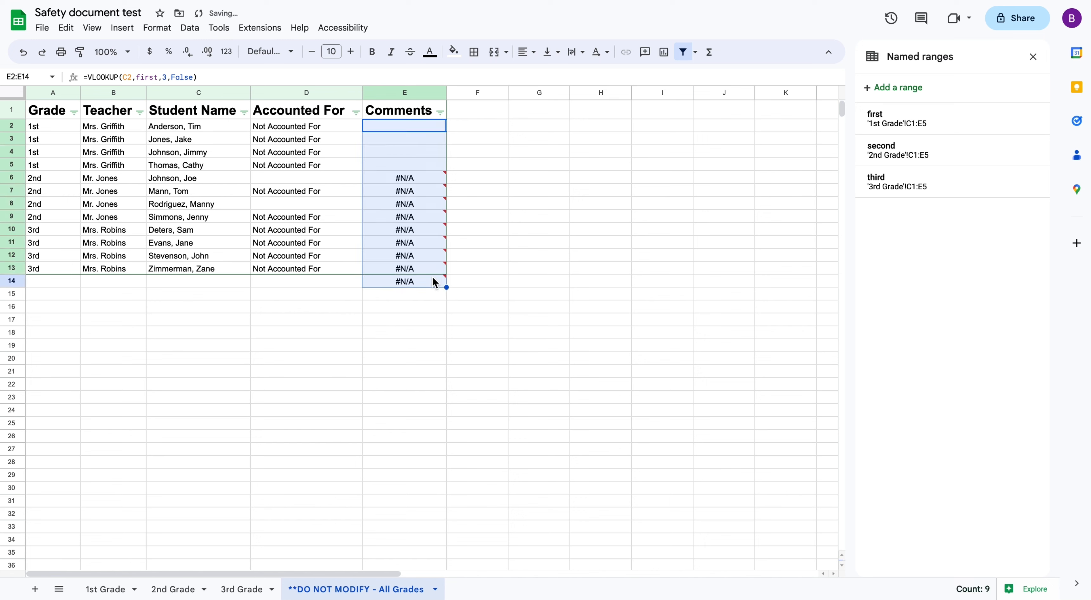
pyautogui.click(428, 281)
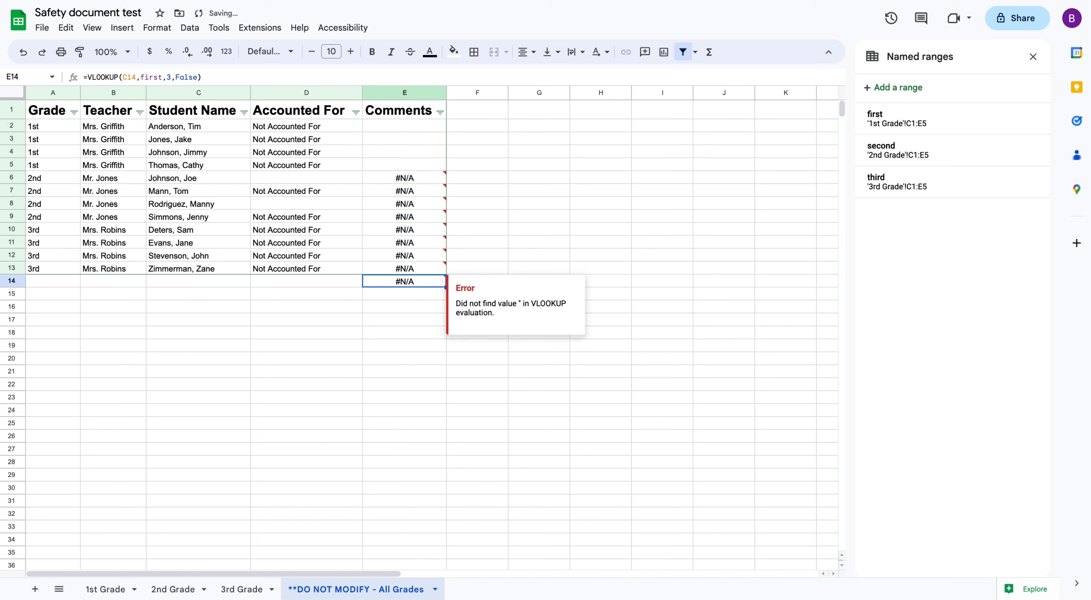
# - Change the lookup range in the E6 formula to the named range "second" and fill it down through E13
pyautogui.click(405, 179)
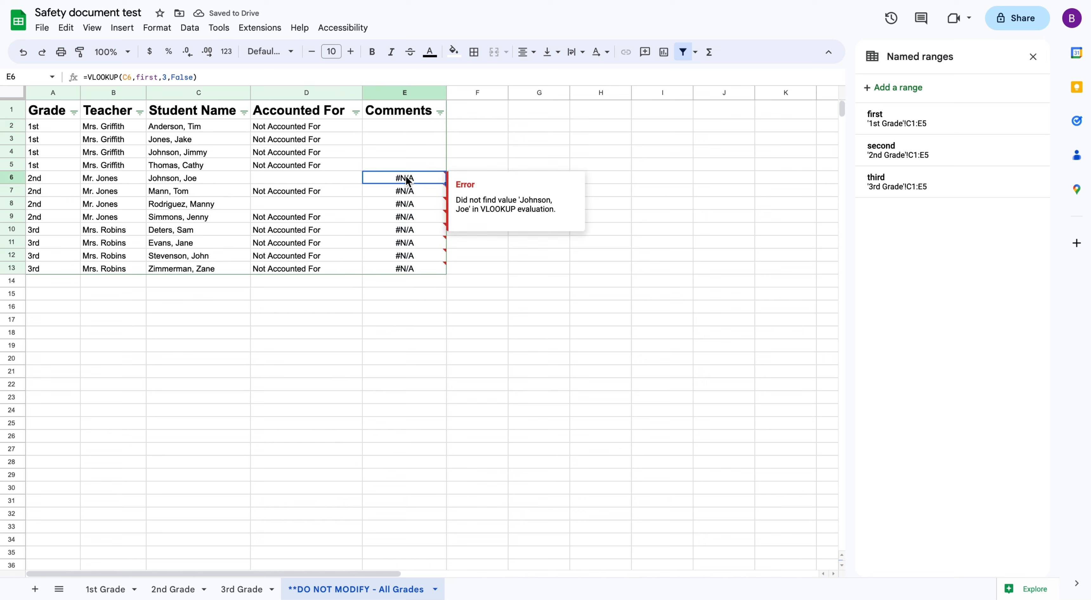
pyautogui.click(157, 77)
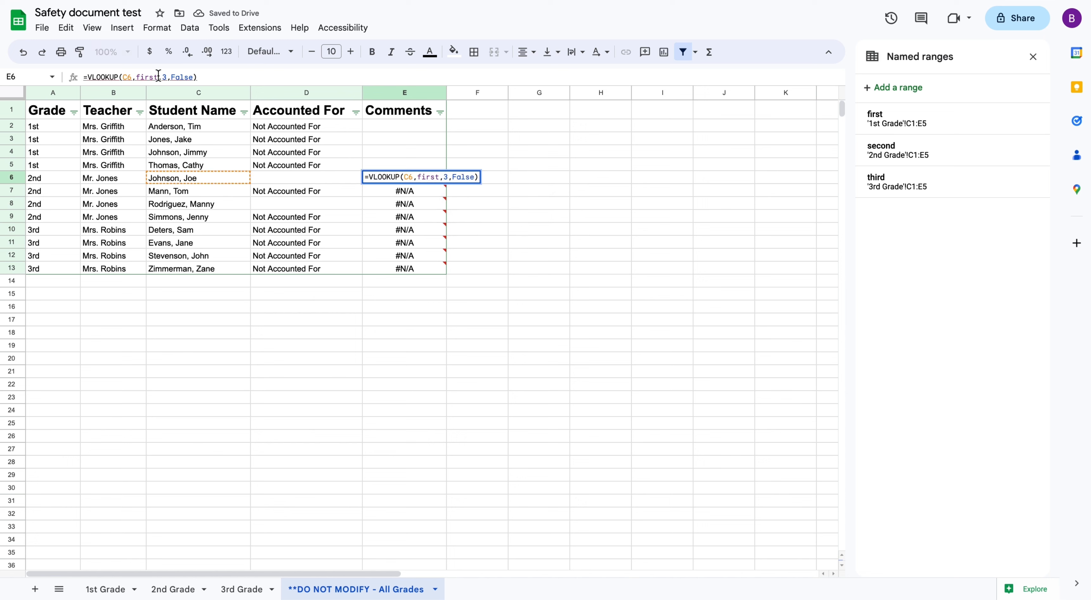
pyautogui.moveTo(158, 77); pyautogui.dragTo(138, 77)
pyautogui.write('second')
pyautogui.press('Tab')
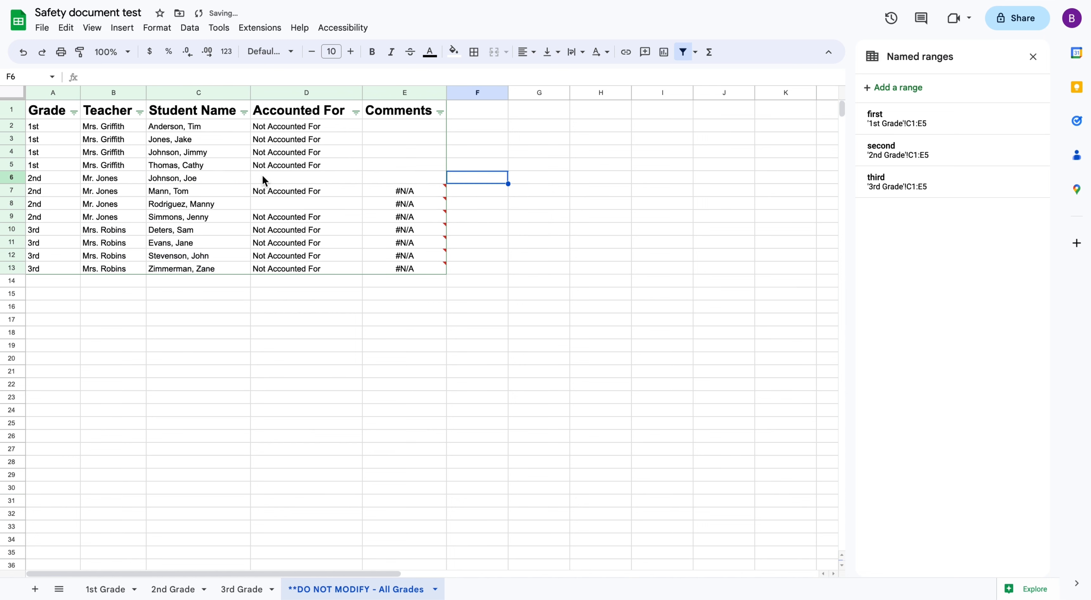
pyautogui.press('Left')
pyautogui.moveTo(447, 184); pyautogui.dragTo(444, 271)
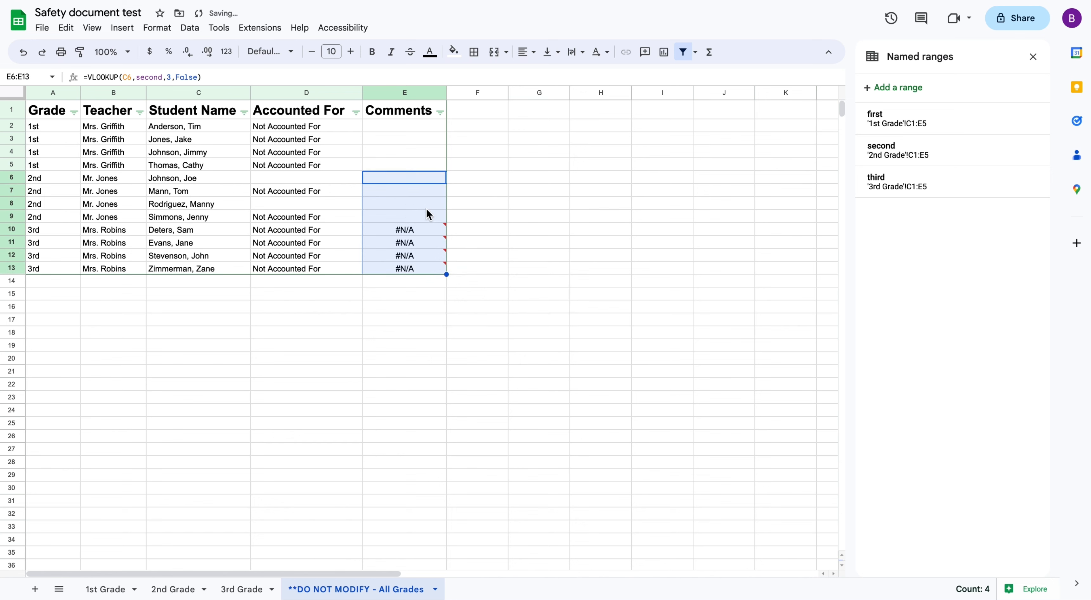
# - Change the lookup range in the E10 formula to the named range "third" and fill it down through E13
pyautogui.click(425, 234)
pyautogui.moveTo(167, 77); pyautogui.dragTo(141, 78)
pyautogui.write('third')
pyautogui.press('Tab')
pyautogui.click(417, 219)
pyautogui.moveTo(445, 223); pyautogui.dragTo(444, 272)
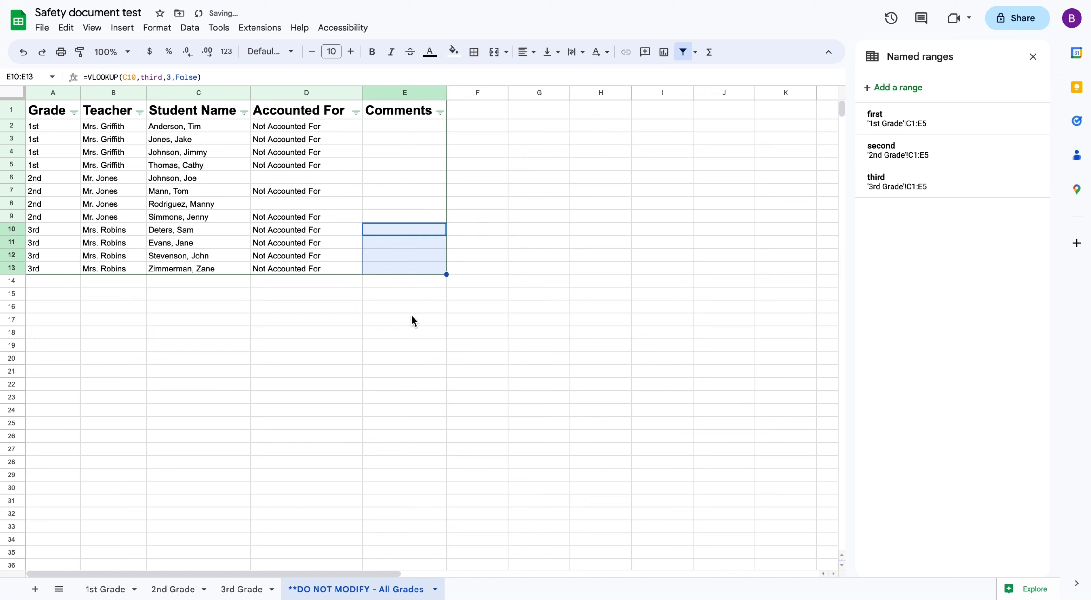
pyautogui.click(408, 325)
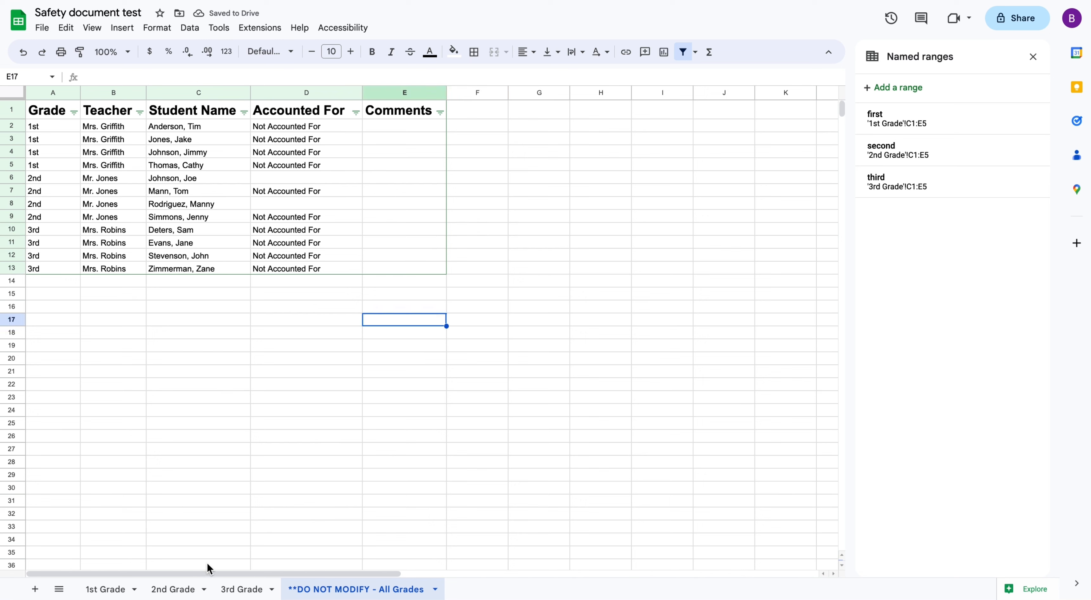
# - Tick the Accounted For checkboxes in D2, D3 and D4 of the 1st Grade sheet
pyautogui.click(106, 589)
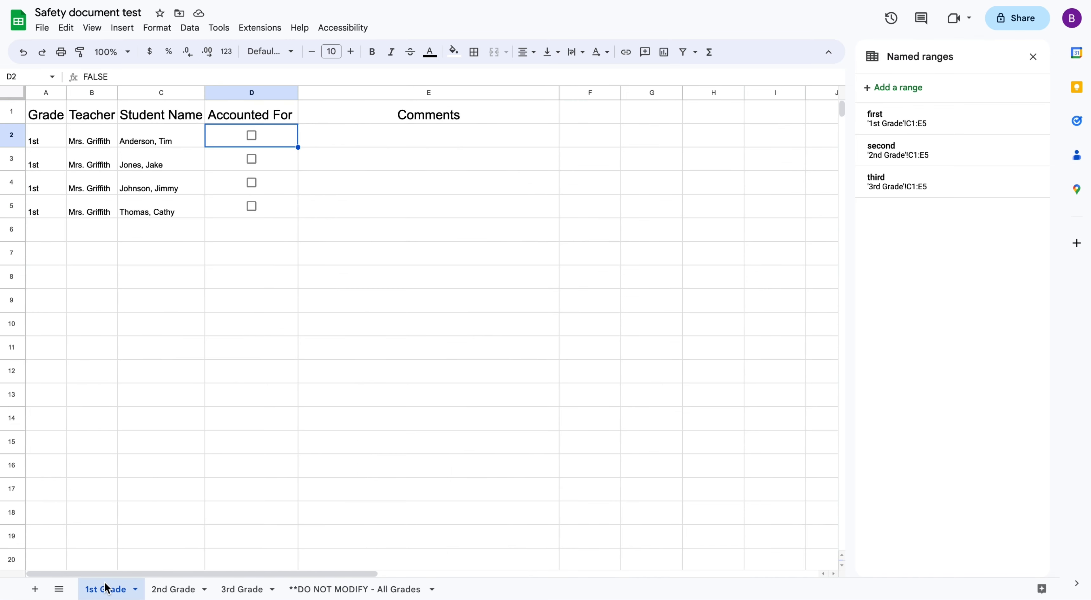
pyautogui.click(253, 134)
pyautogui.click(252, 160)
pyautogui.click(252, 182)
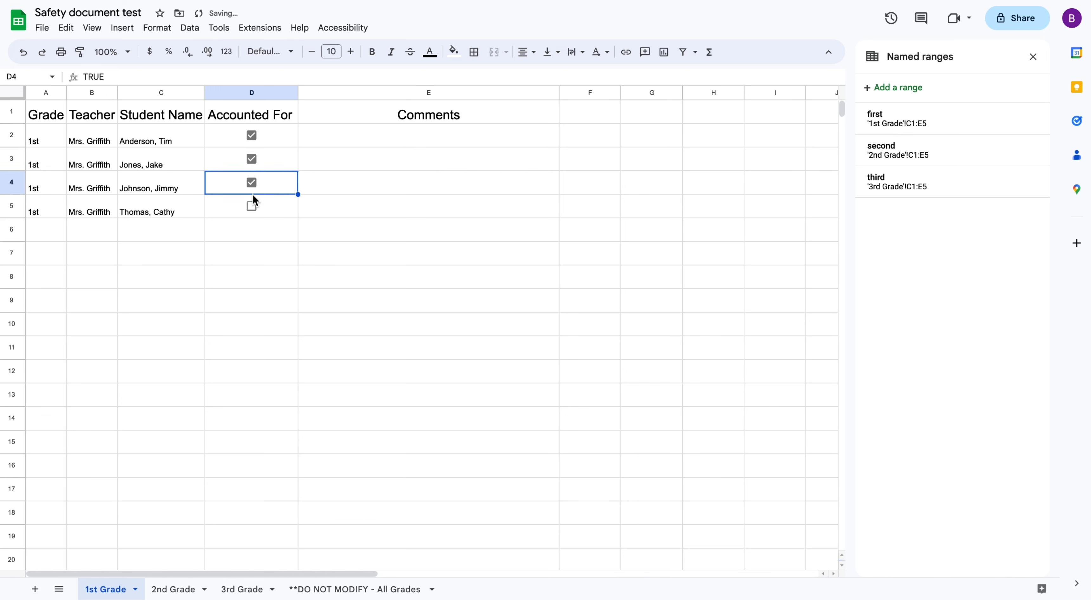
# - Enter the comment "restroom?" in E5 of the 1st Grade sheet and the teacher's room in E2 through E4
pyautogui.click(327, 209)
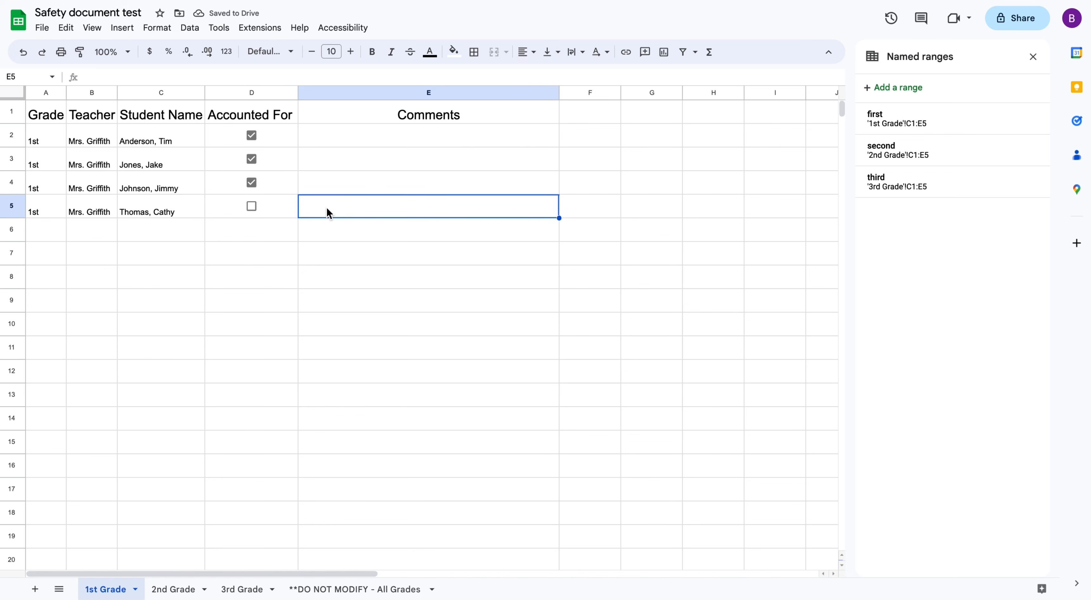
pyautogui.write('restroom?')
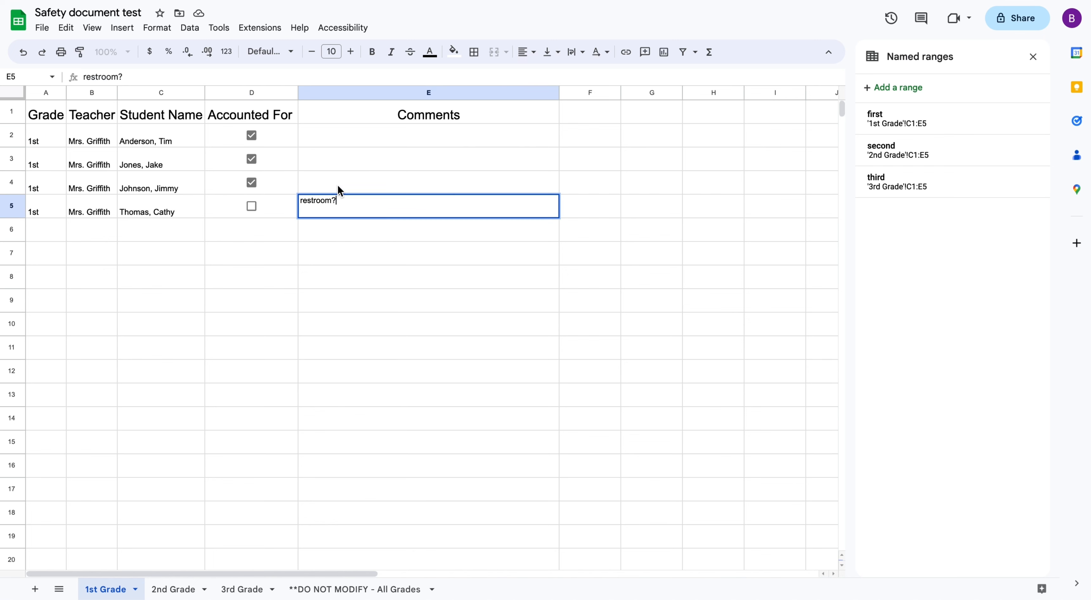
pyautogui.click(340, 189)
pyautogui.click(343, 136)
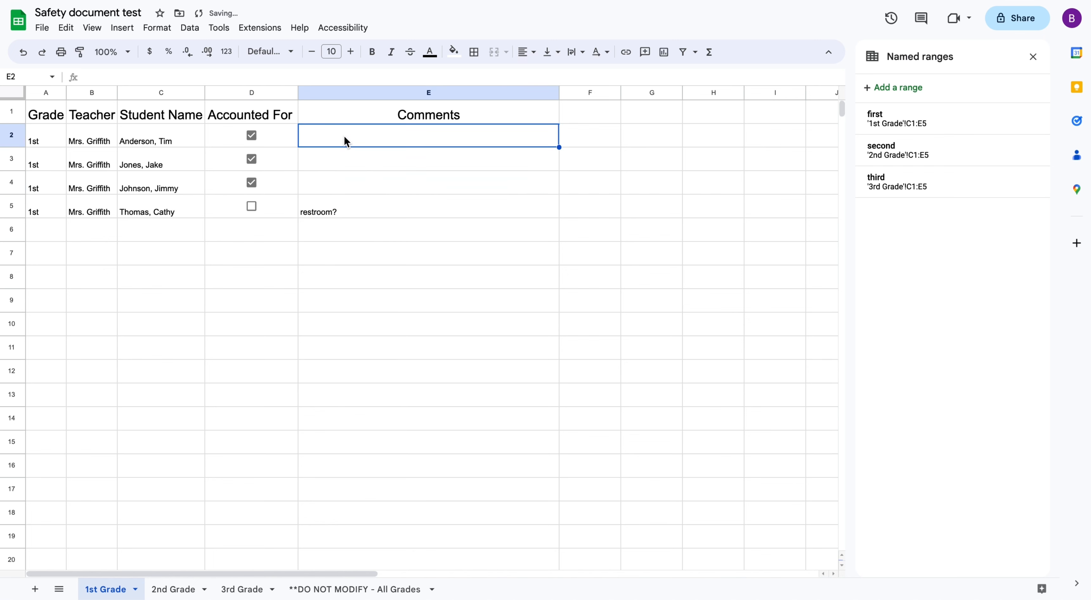
pyautogui.write("Mrs. Griffith's Room")
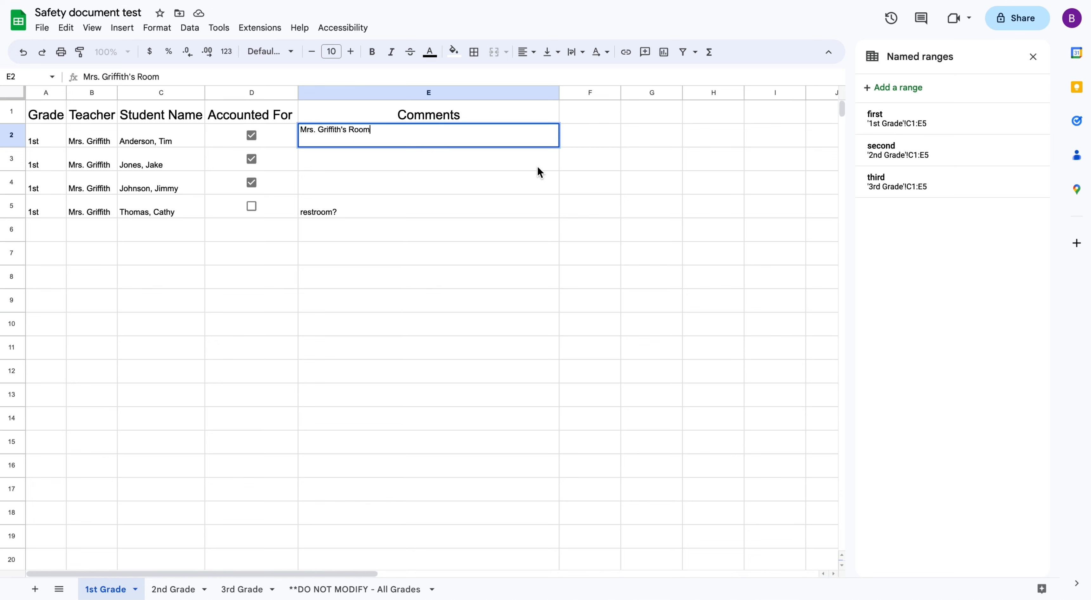
pyautogui.moveTo(559, 146); pyautogui.dragTo(557, 180)
pyautogui.click(513, 263)
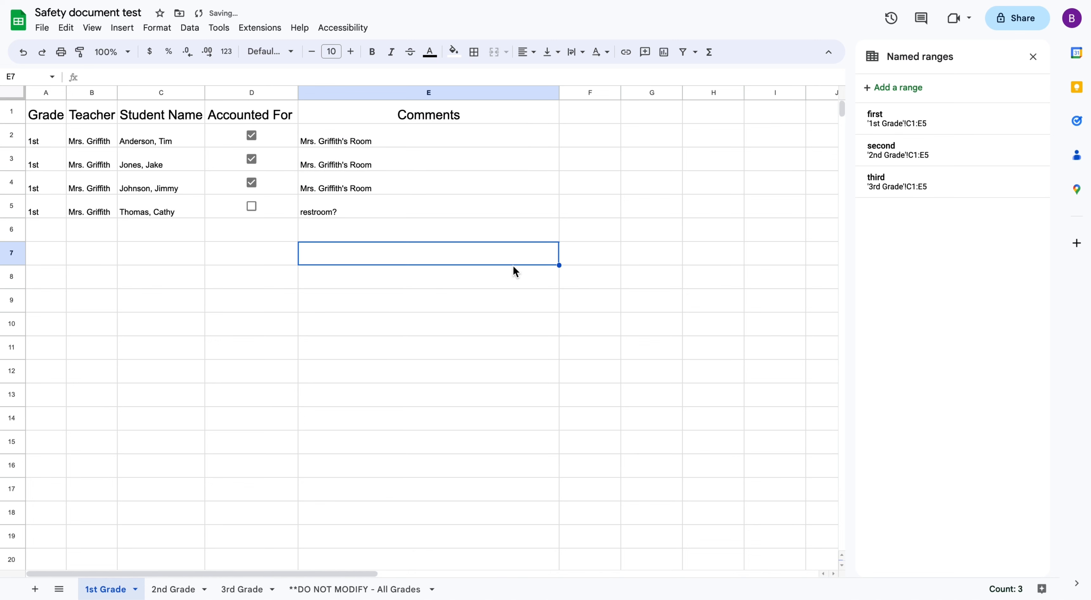
# - On the 2nd Grade sheet, tick D3 and enter the comments "Library" in E5 and the teacher's room in E2 through E4
pyautogui.click(171, 589)
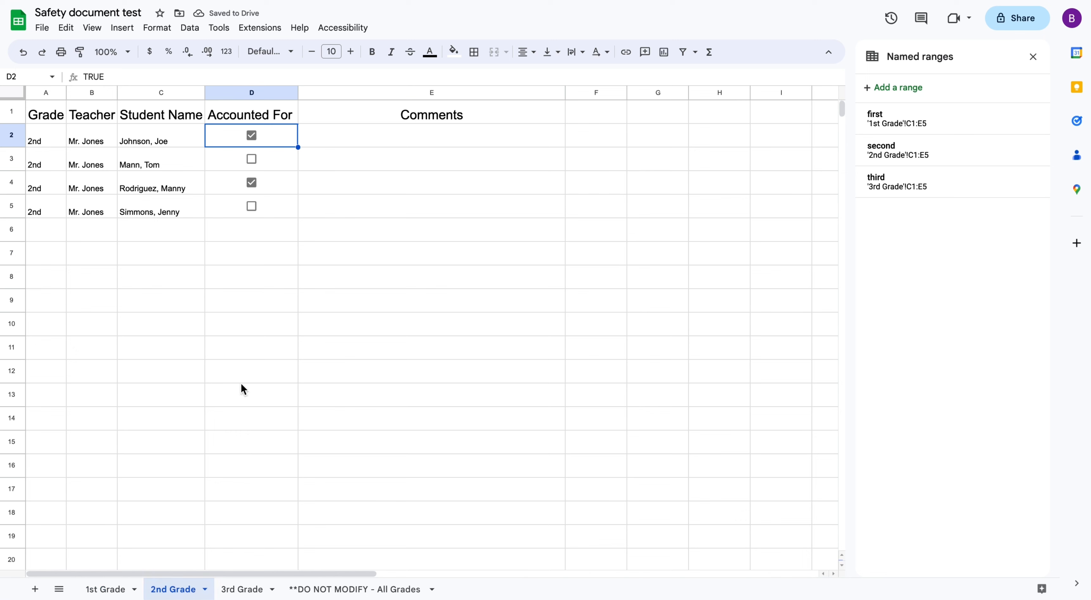
pyautogui.click(253, 159)
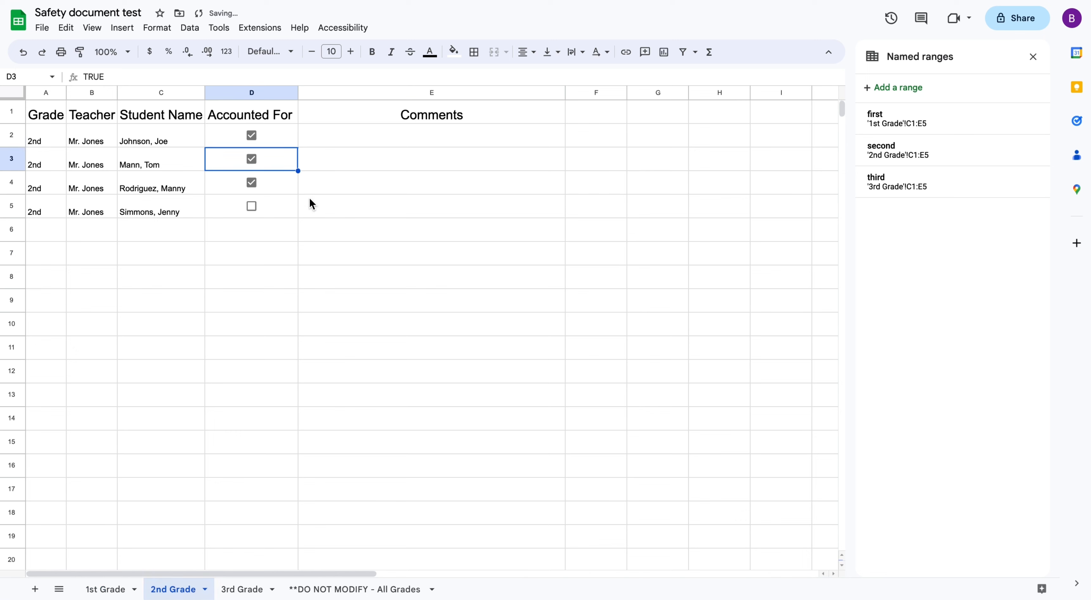
pyautogui.click(322, 210)
pyautogui.write('Library')
pyautogui.click(324, 136)
pyautogui.write('Mr. Jones Ro')
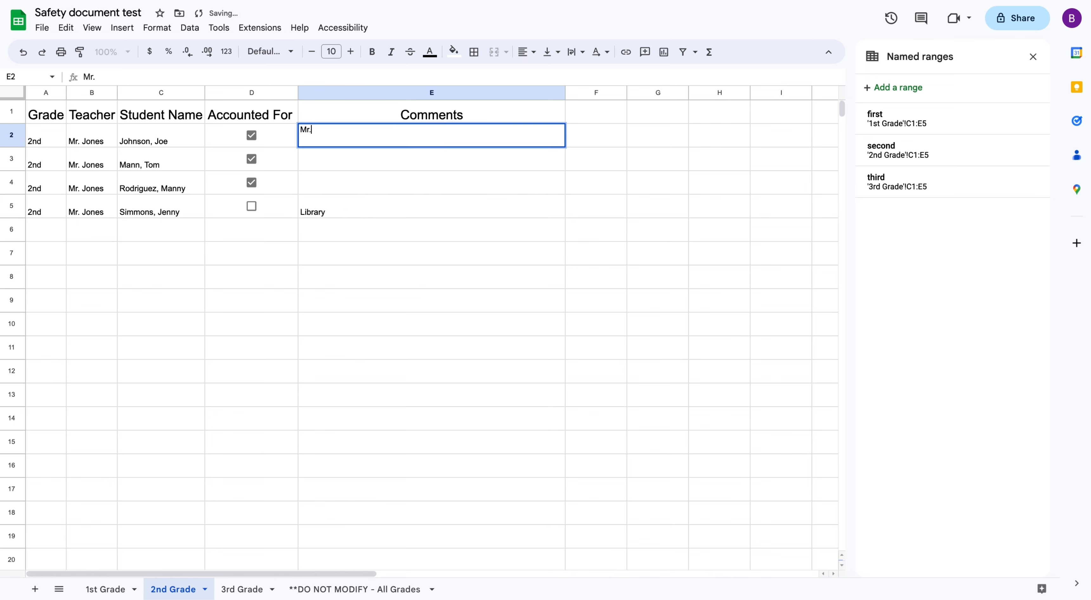
pyautogui.write('om')
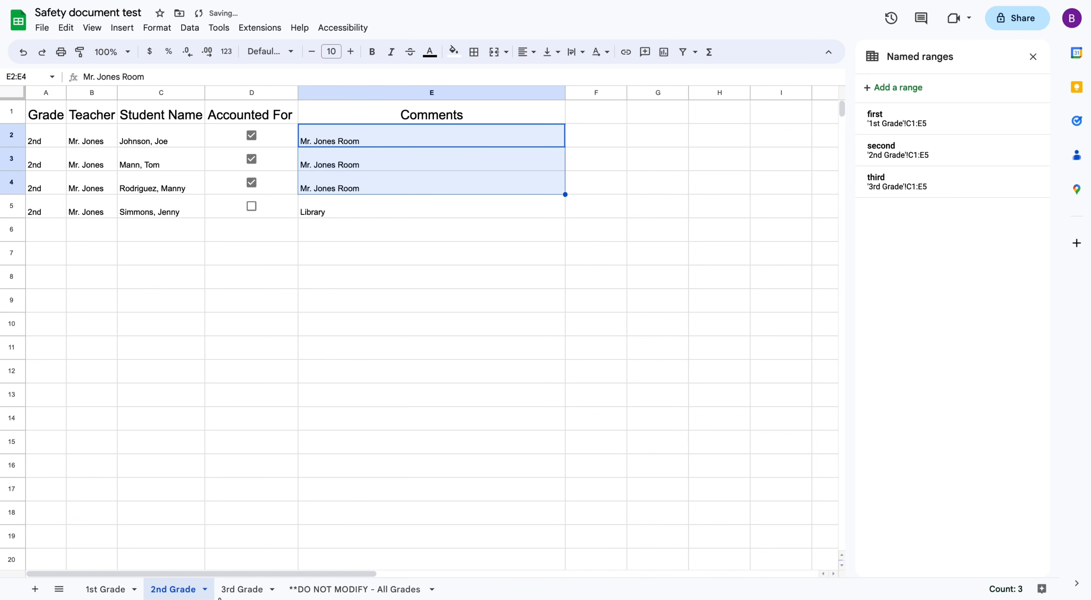
# - Tick all four Accounted For checkboxes, D2 through D5, on the 3rd Grade sheet
pyautogui.click(241, 589)
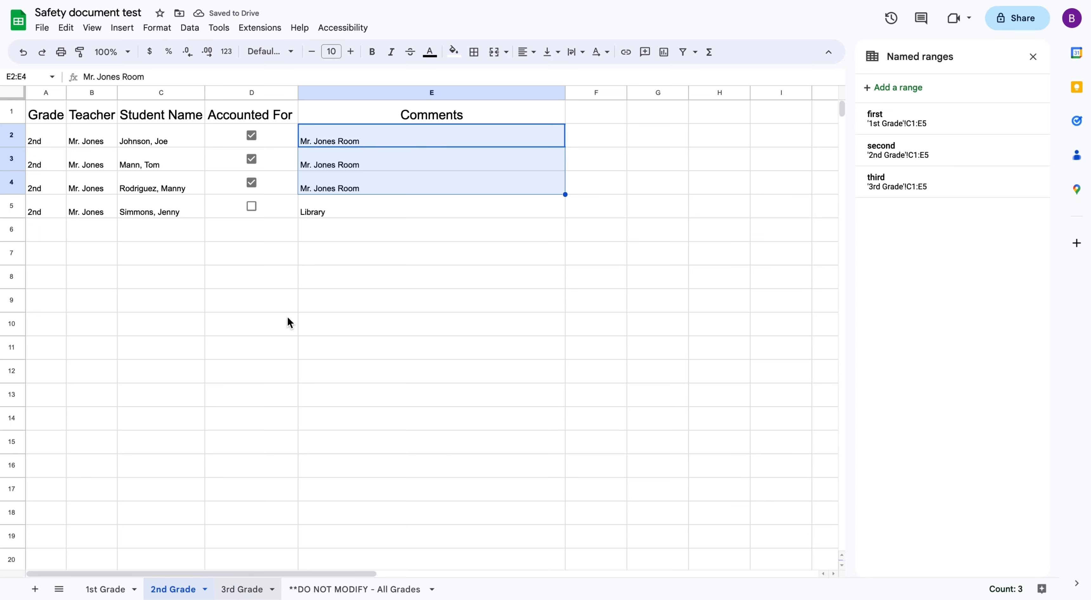
pyautogui.click(251, 150)
pyautogui.click(252, 171)
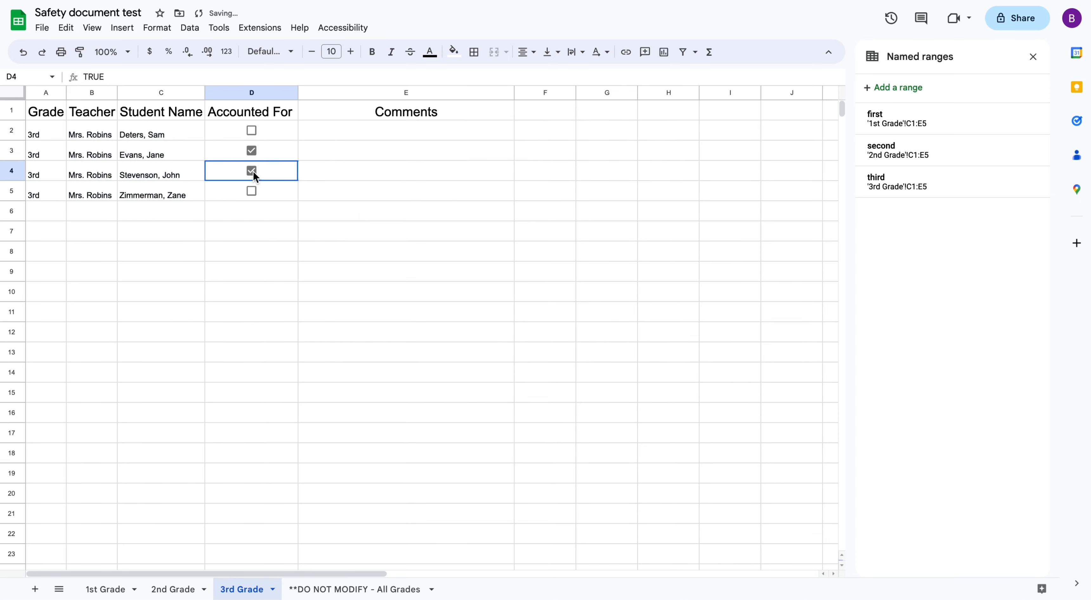
pyautogui.click(252, 191)
pyautogui.click(257, 128)
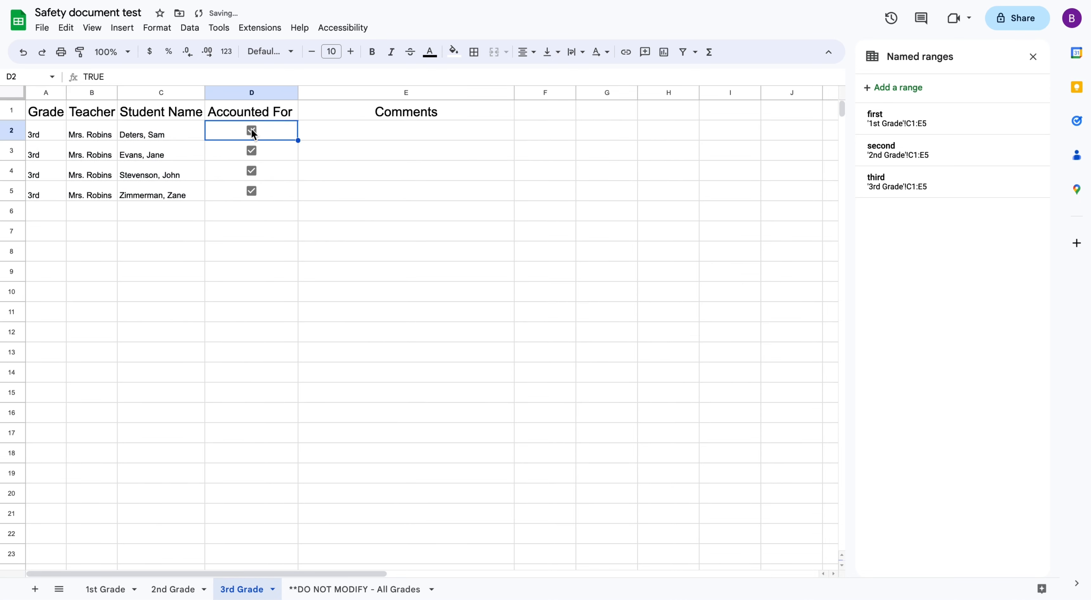
# - Enter the comment "Absent" in E3 of the 3rd Grade sheet and the teacher's room in E2, E4 and E5
pyautogui.click(331, 155)
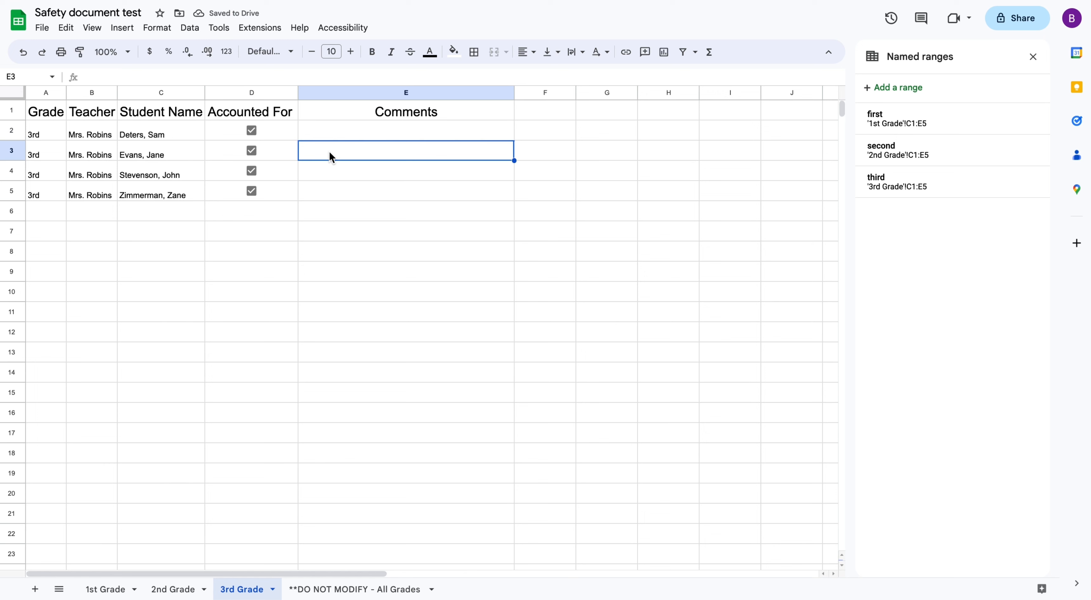
pyautogui.write('Absen')
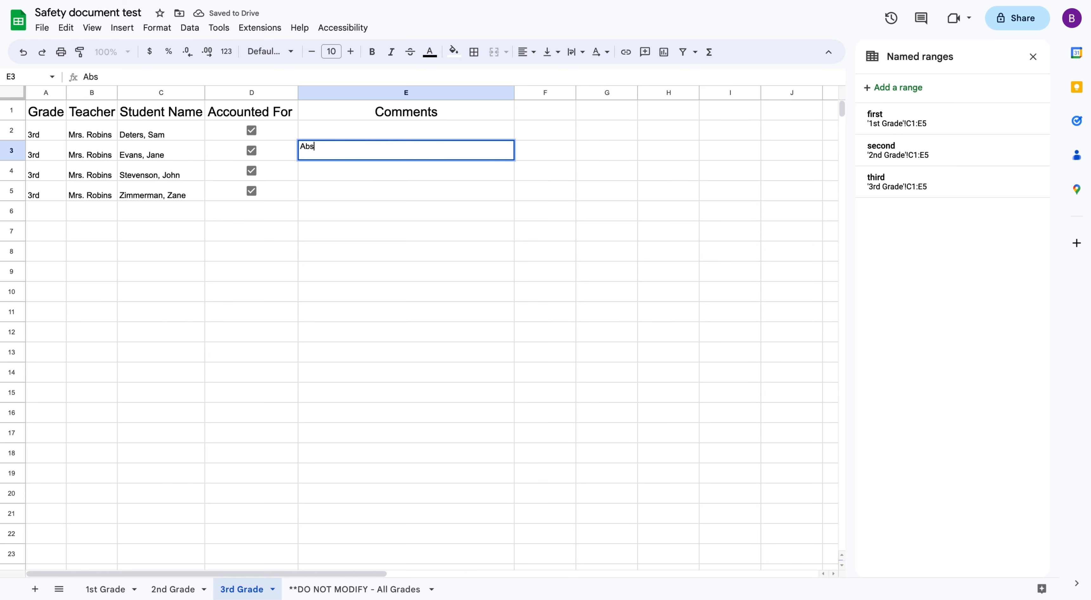
pyautogui.write('t')
pyautogui.click(433, 192)
pyautogui.write('Mrs Robins Room')
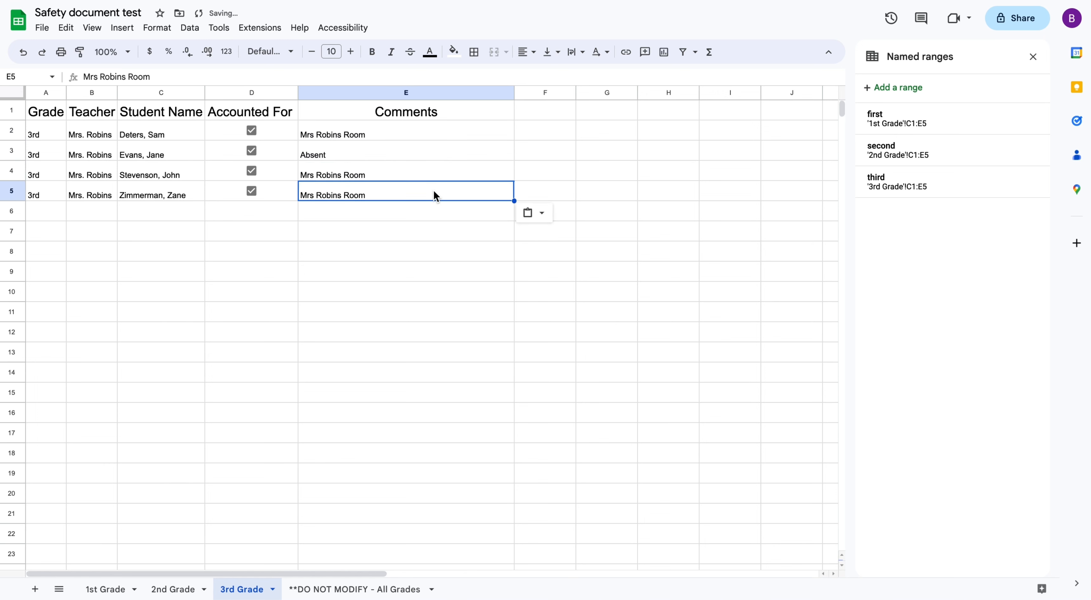
# - On the All Grades sheet, replace the existing filter with a new one that covers the entire sheet
pyautogui.click(431, 295)
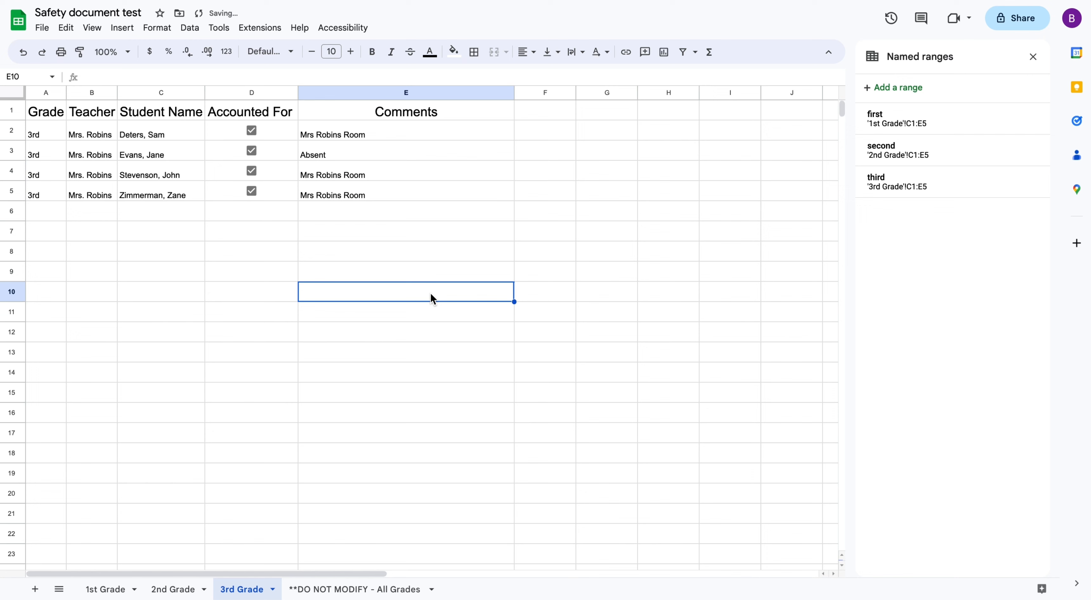
pyautogui.click(325, 591)
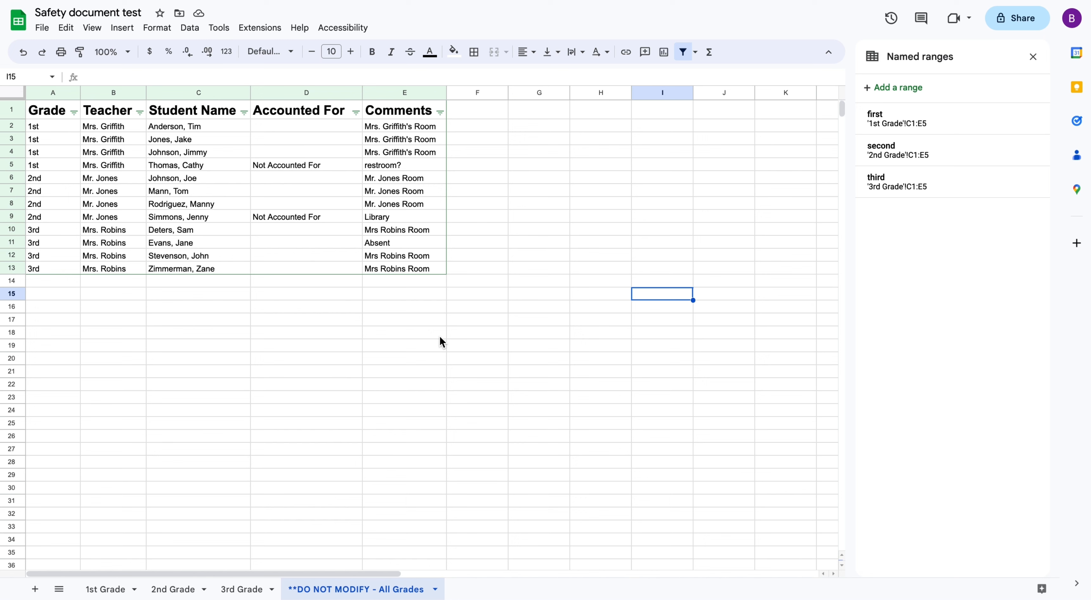
pyautogui.click(270, 308)
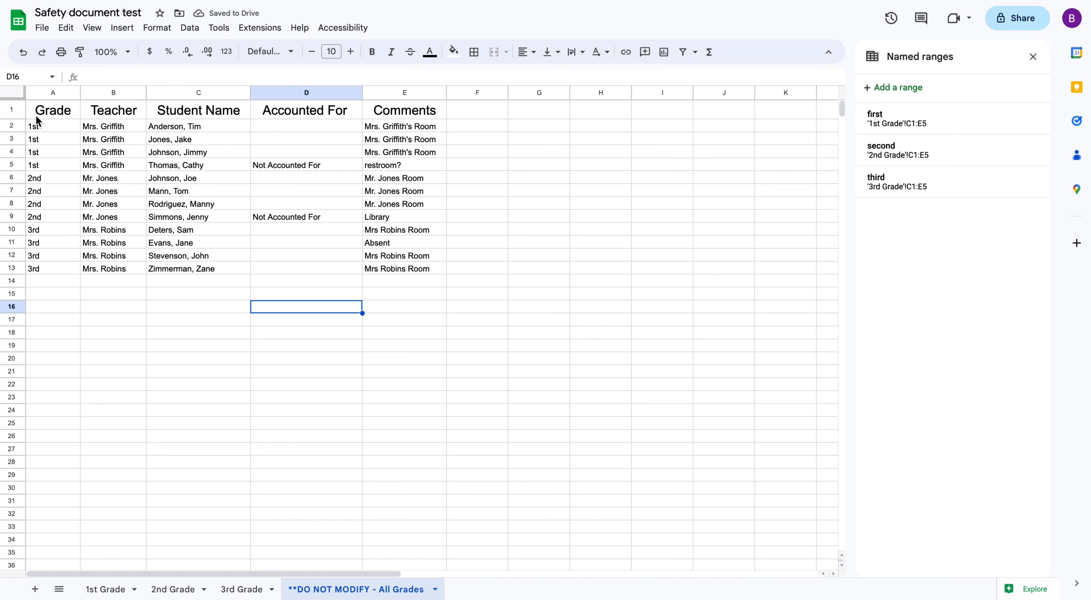
pyautogui.click(19, 98)
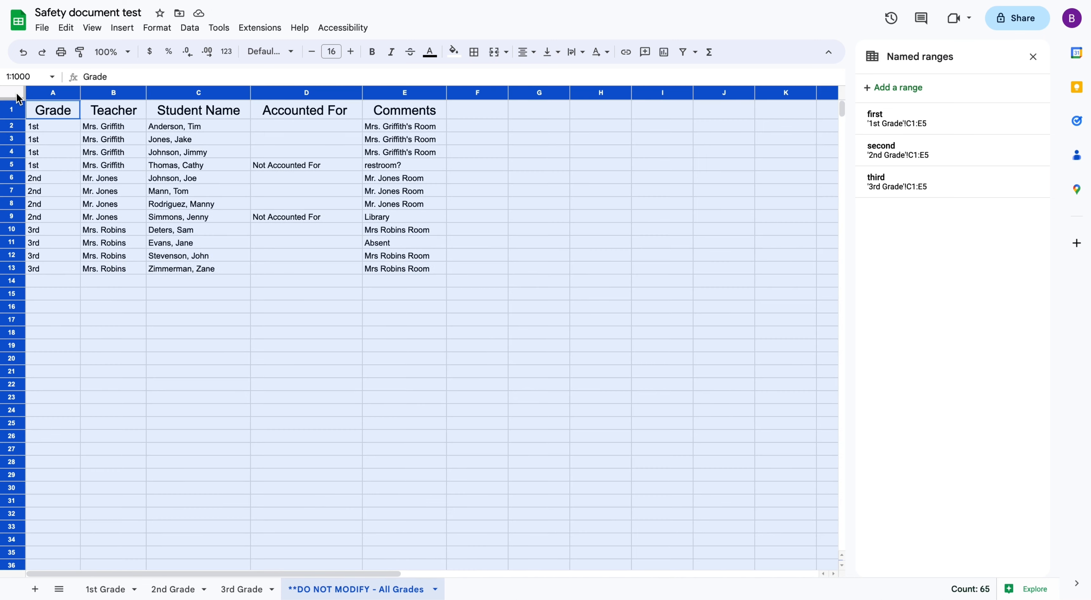
pyautogui.click(190, 28)
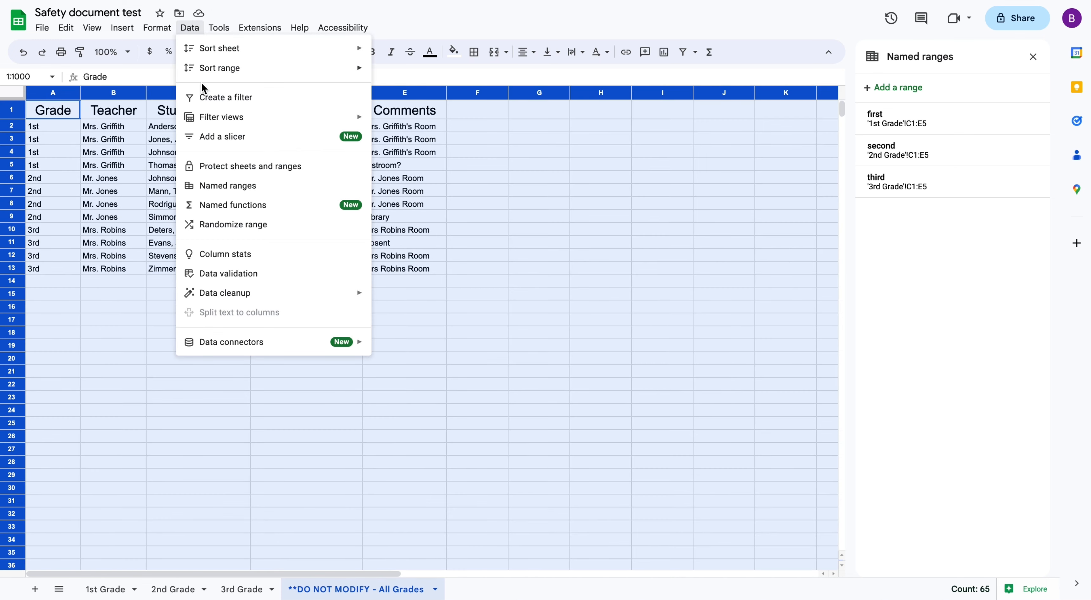
pyautogui.click(207, 97)
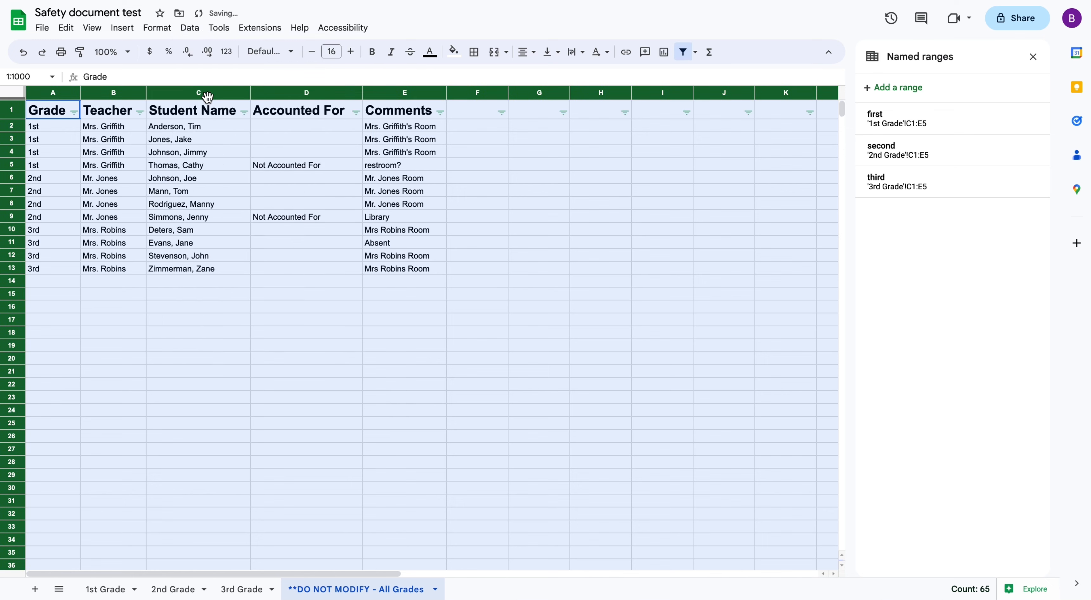
# - Filter the Accounted For column to show only "Not Accounted For" rows and inspect their comments
pyautogui.click(357, 112)
pyautogui.click(212, 322)
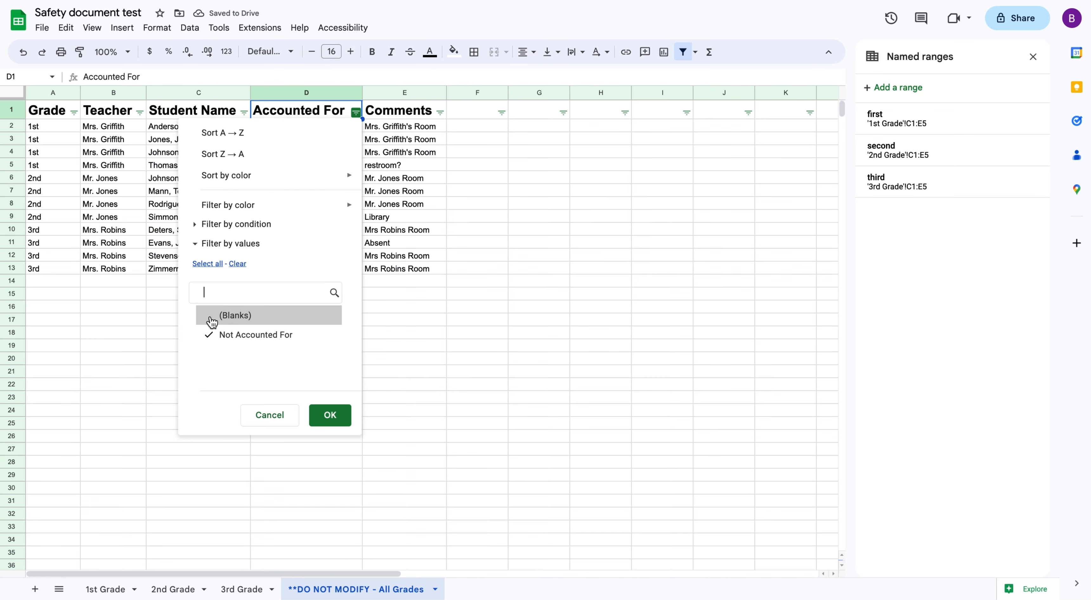
pyautogui.click(321, 416)
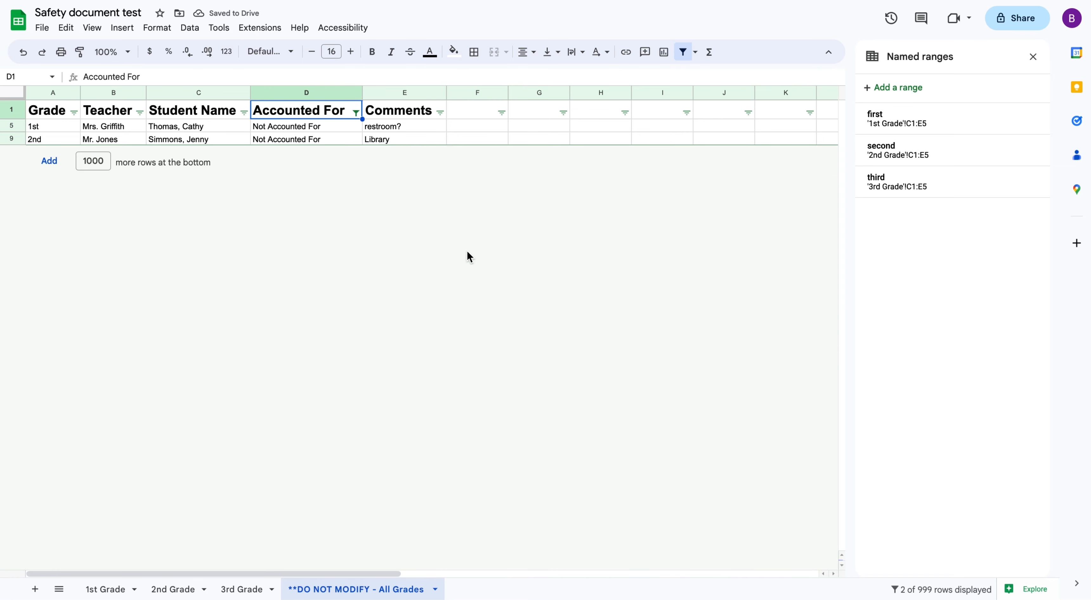
pyautogui.click(422, 127)
pyautogui.click(417, 143)
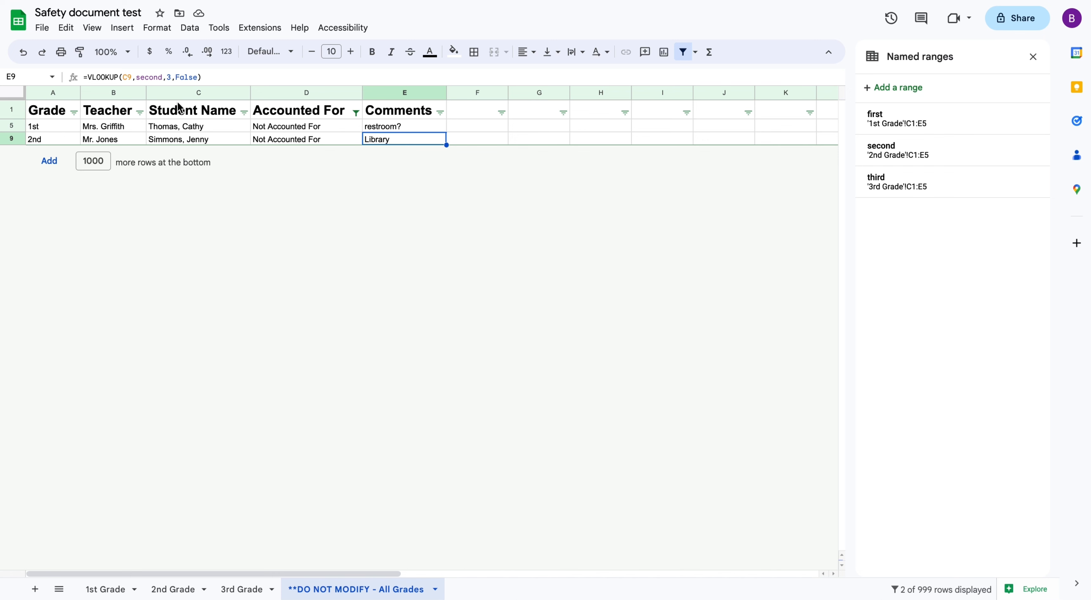
# - Include the blank values again in the Accounted For filter so that all students are listed
pyautogui.click(356, 112)
pyautogui.click(216, 335)
pyautogui.click(330, 414)
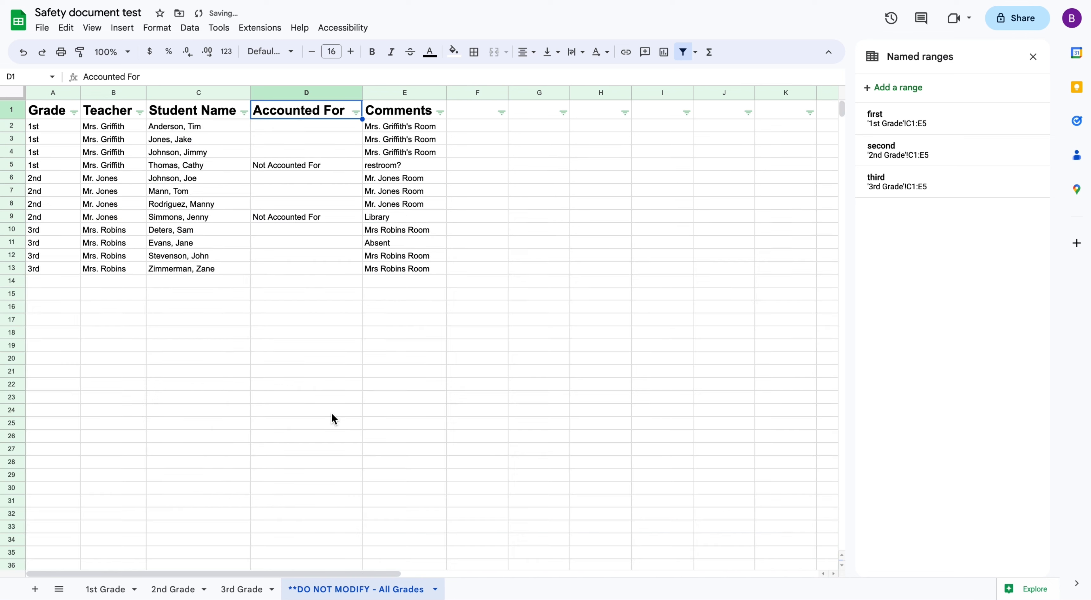
pyautogui.click(445, 293)
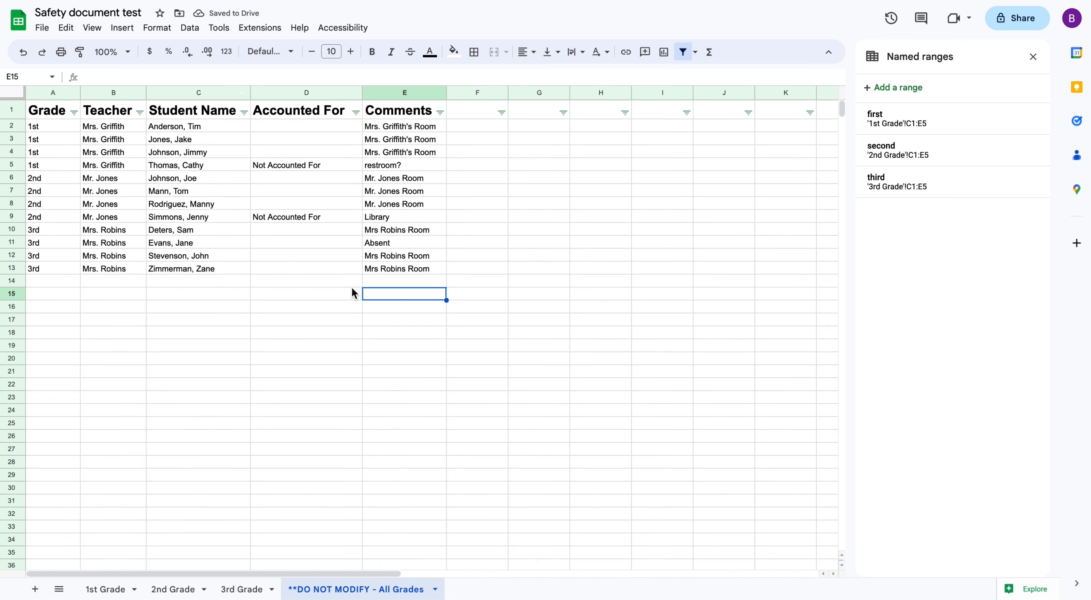
# - Delete the comment lookup formula in E2 of the All Grades sheet and undo the deletion
pyautogui.click(417, 130)
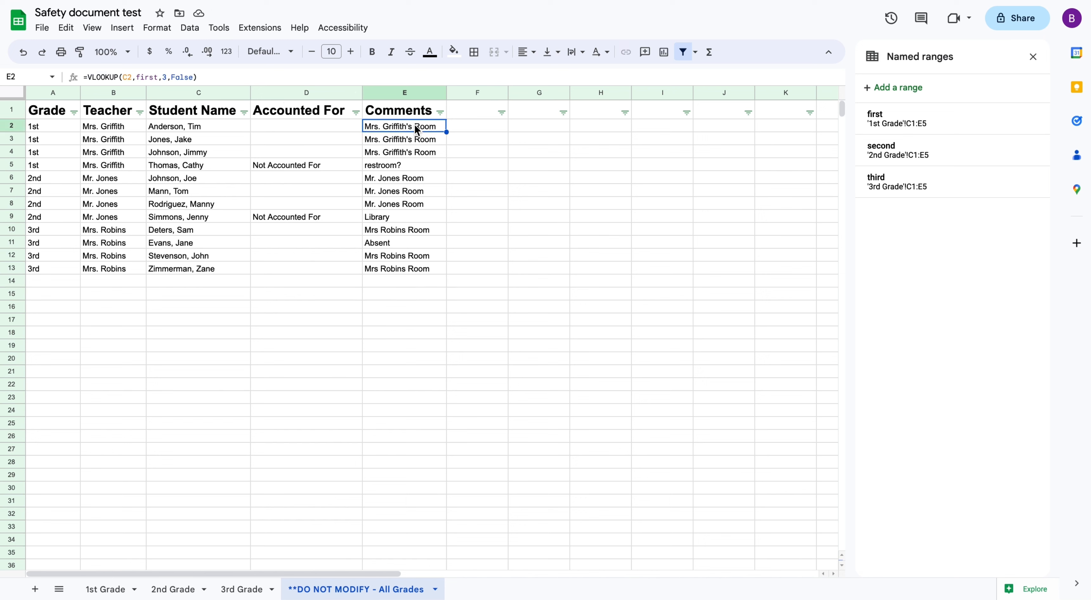
pyautogui.press('Delete')
pyautogui.click(523, 175)
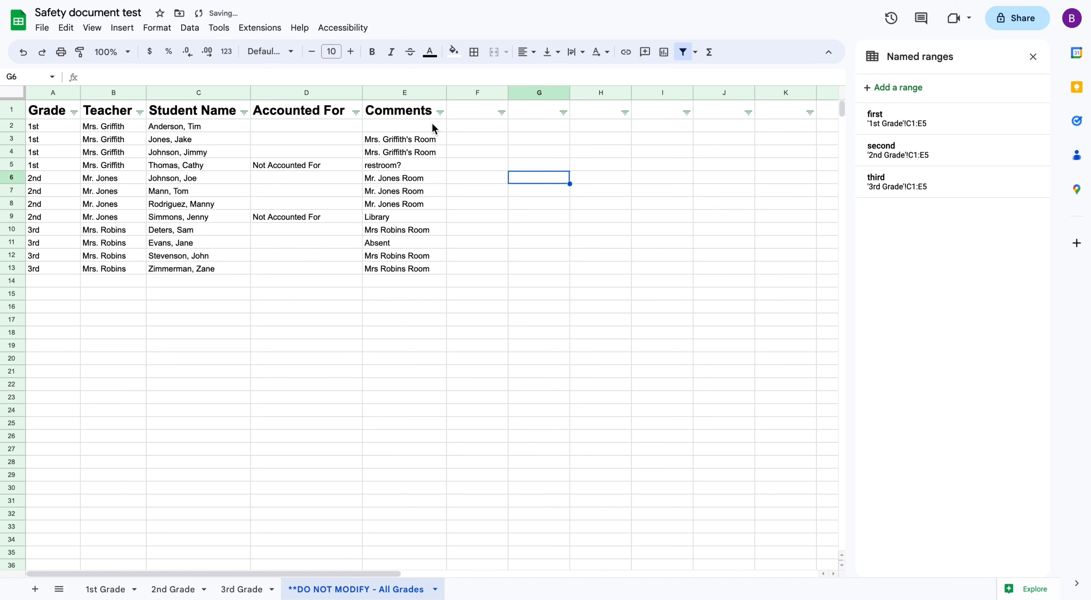
pyautogui.click(432, 123)
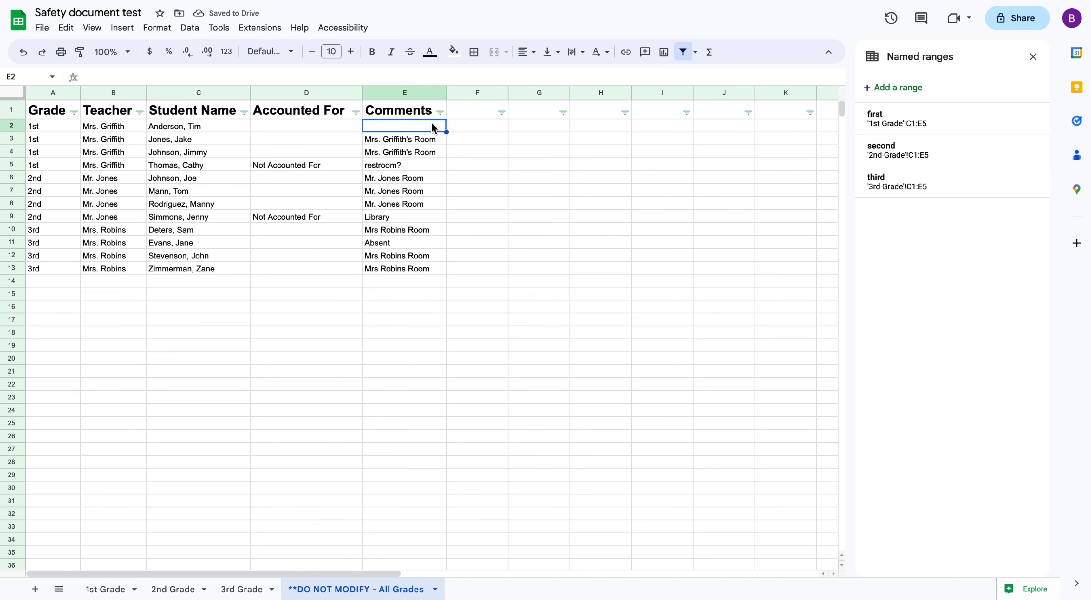
pyautogui.hotkey('ctrl', 'z')
pyautogui.click(422, 385)
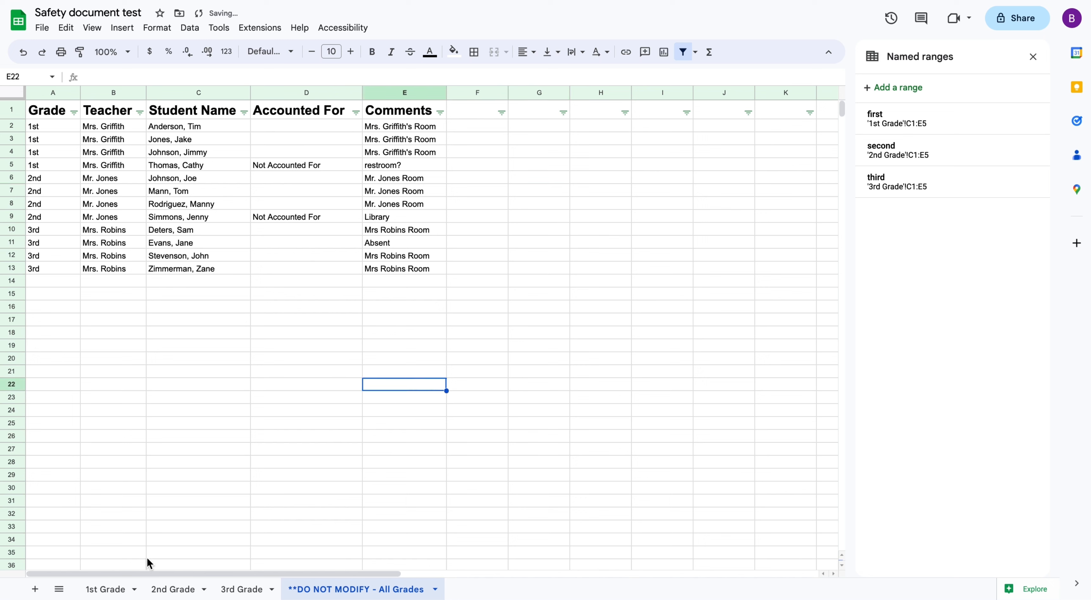
# - Untick the Accounted For checkboxes D2 through D4 on the 1st Grade sheet
pyautogui.click(102, 589)
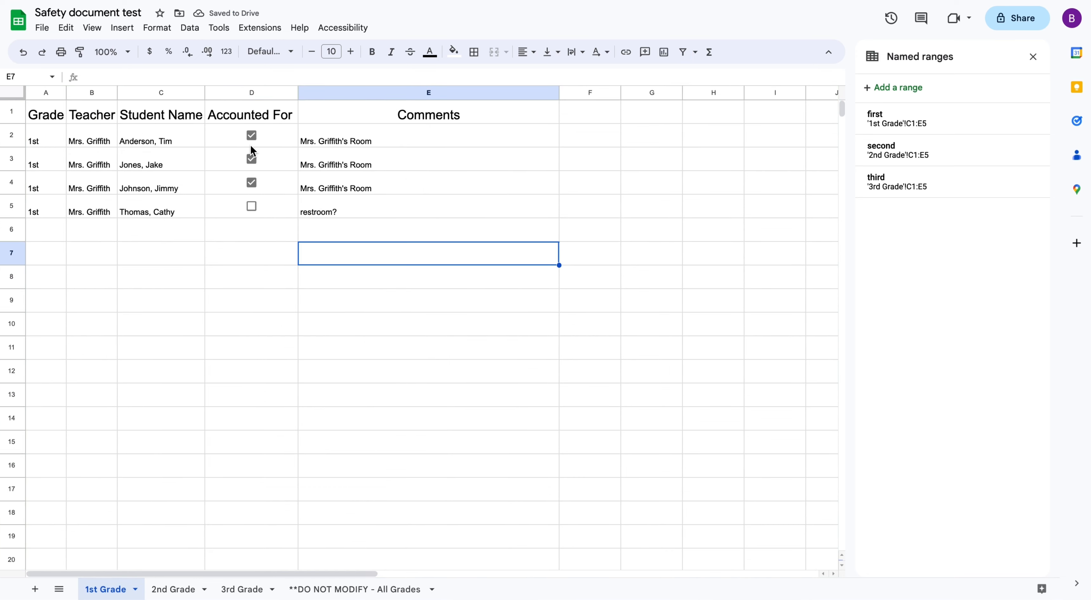
pyautogui.click(252, 135)
pyautogui.click(252, 159)
pyautogui.click(253, 184)
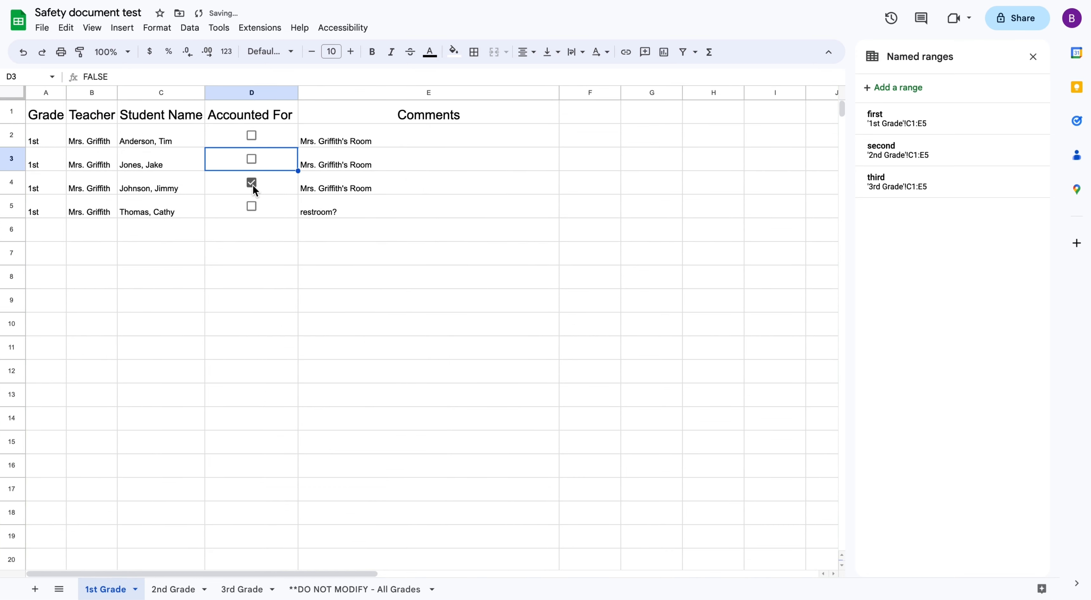
# - Clear the comments in E2 through E5 of the 1st Grade sheet
pyautogui.click(358, 142)
pyautogui.keyDown('shift'); pyautogui.click(358, 212); pyautogui.keyUp('shift')
pyautogui.press('Delete')
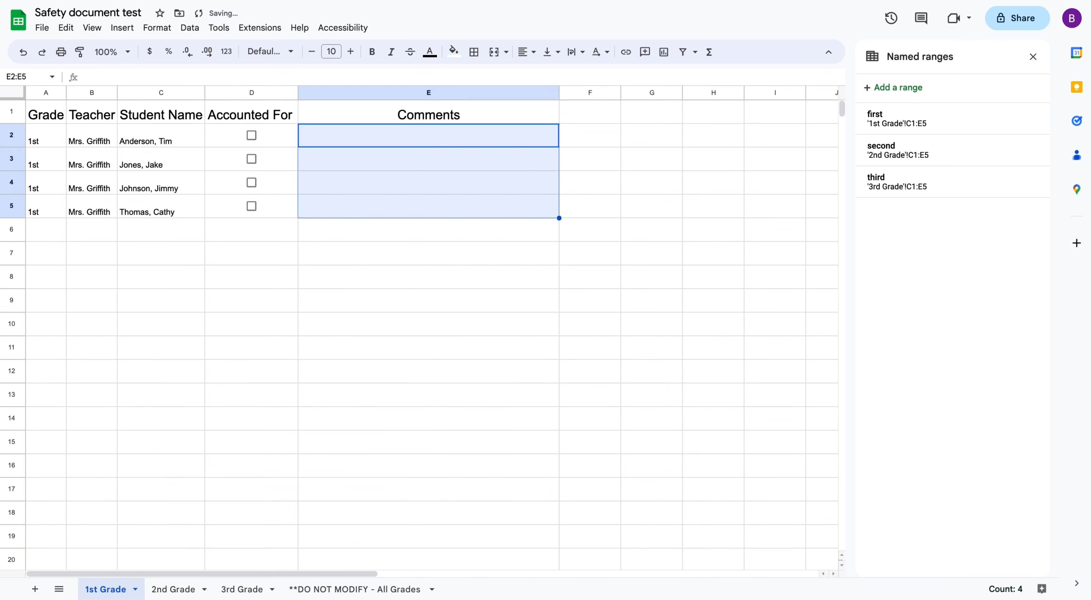
# - Check the comment formulas in E2 and E3 of the All Grades sheet for the 1st grade students
pyautogui.click(339, 590)
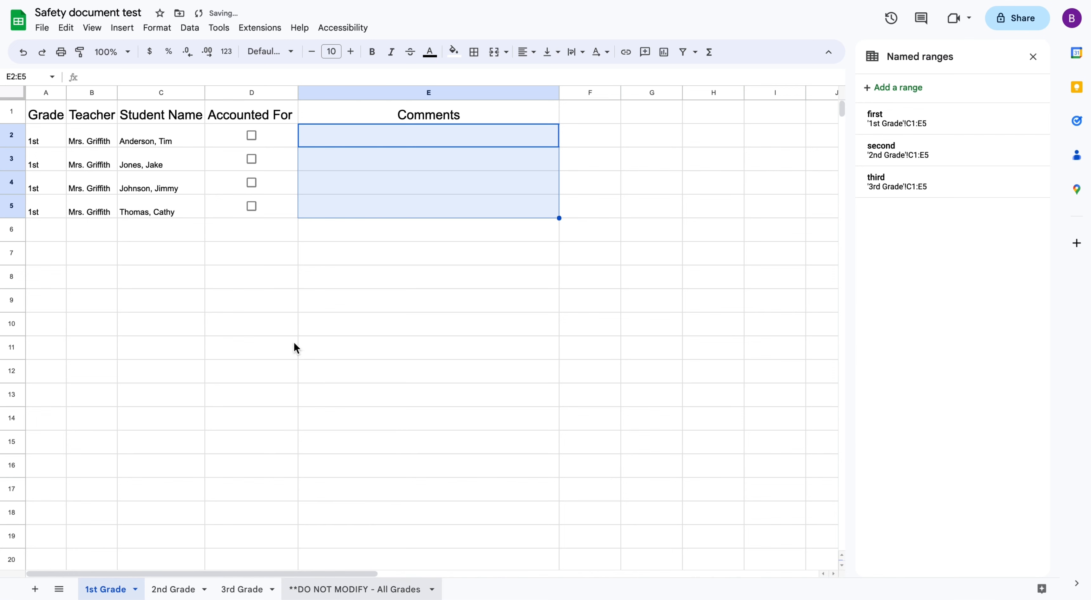
pyautogui.click(392, 127)
pyautogui.click(391, 140)
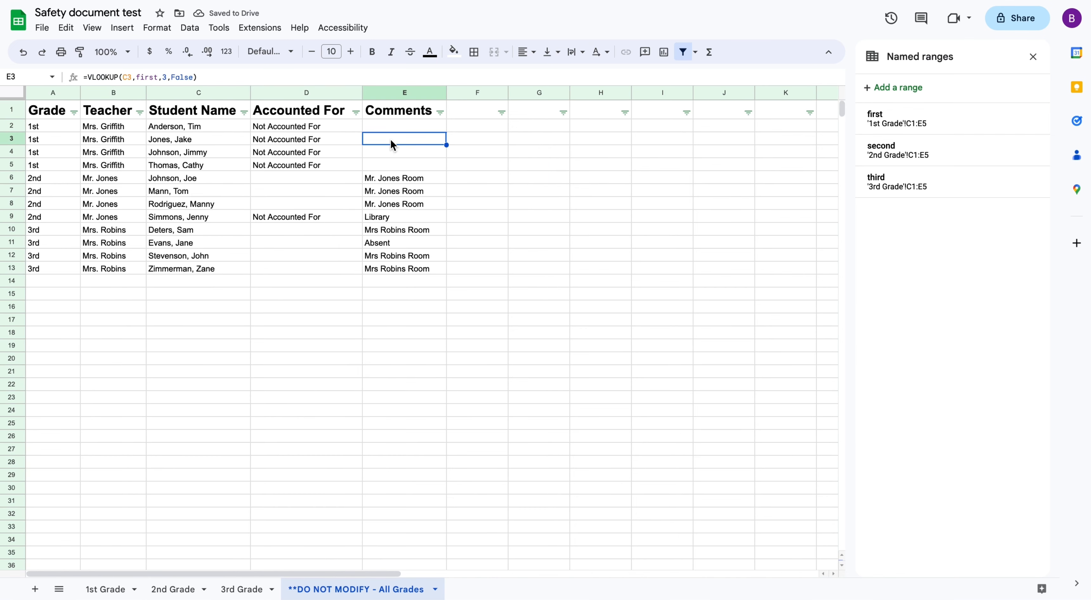